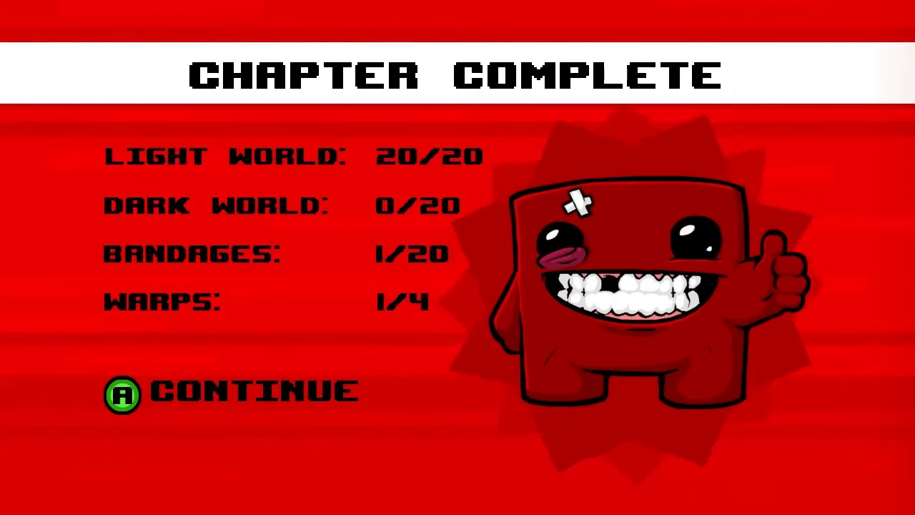
Return to the chapter 2 map and clear the opening run, up past the sawblade hill and tall dark wall
key(Return)
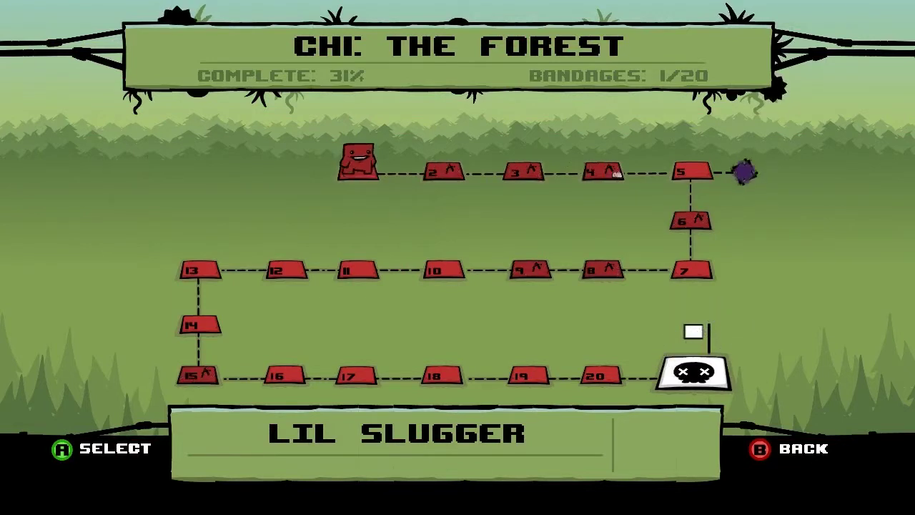
key(Right)
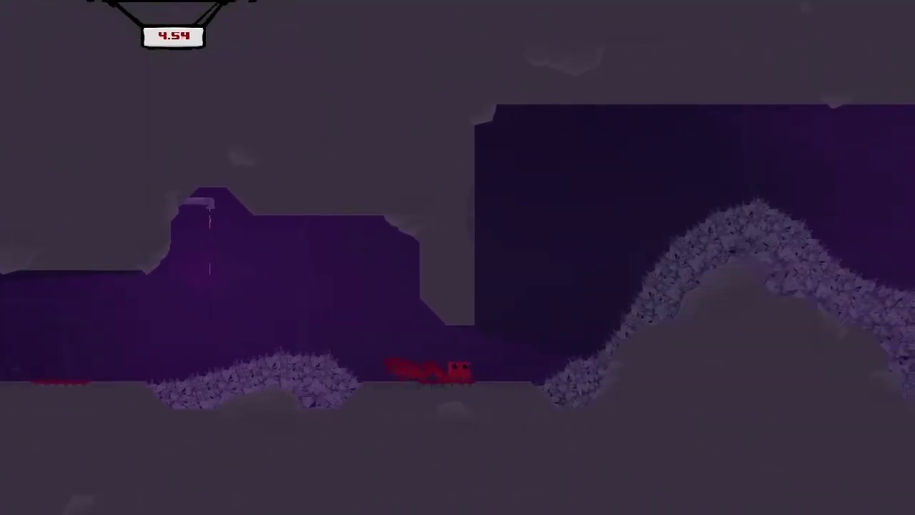
key(space)
key(space)
key(Right)
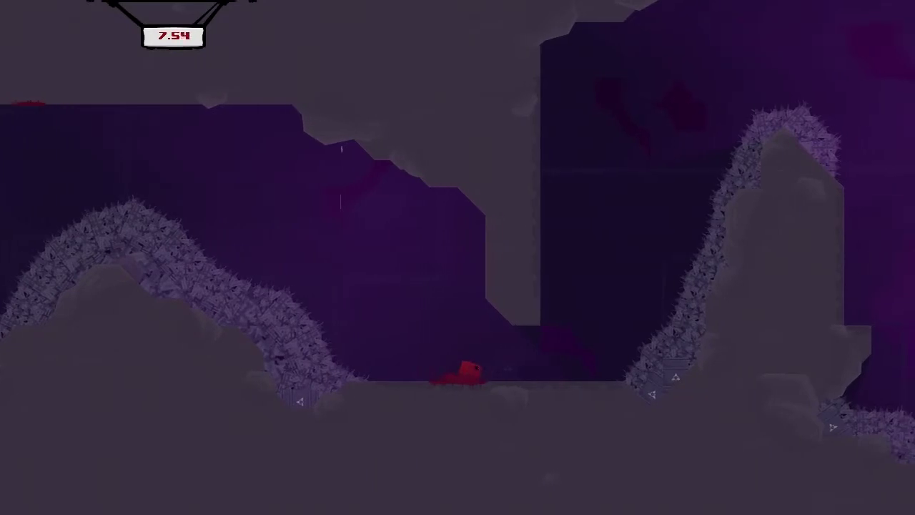
key(Right)
key(space)
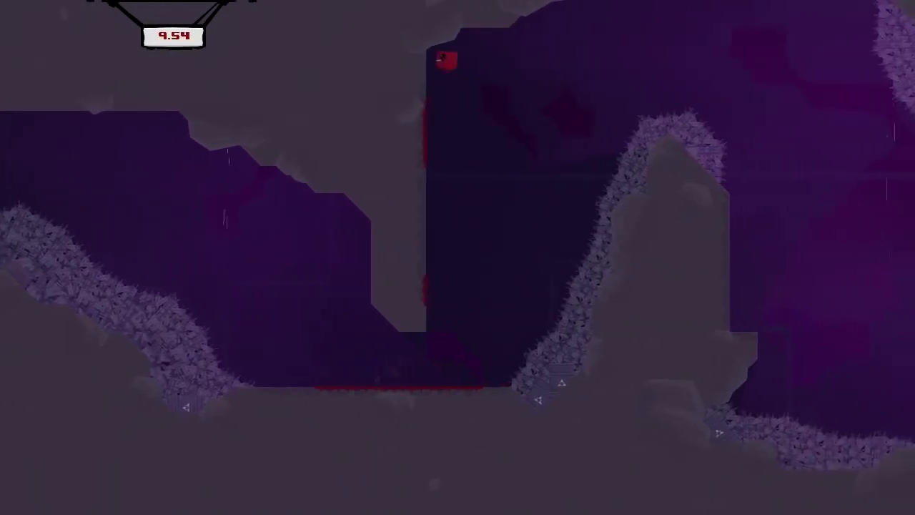
key(Right)
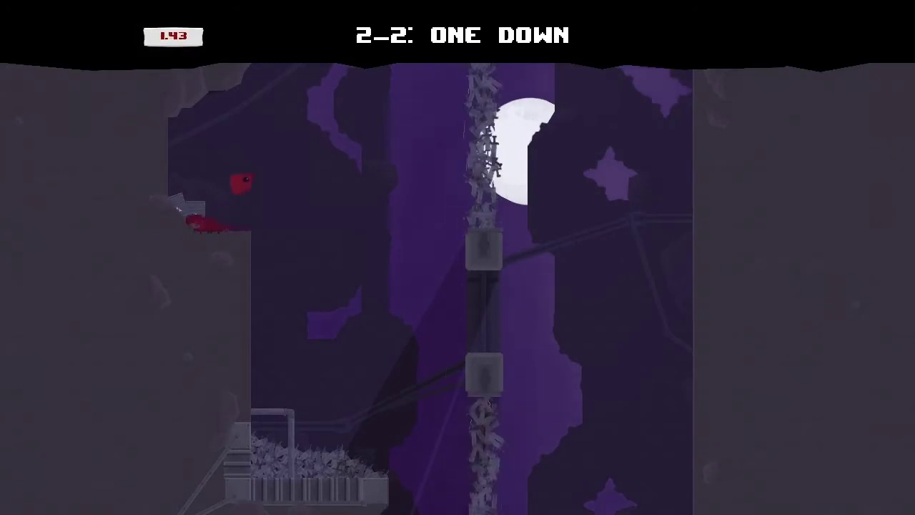
From the starting ledge, attempt wall-jumps across the shaft past the saw column
key(Left)
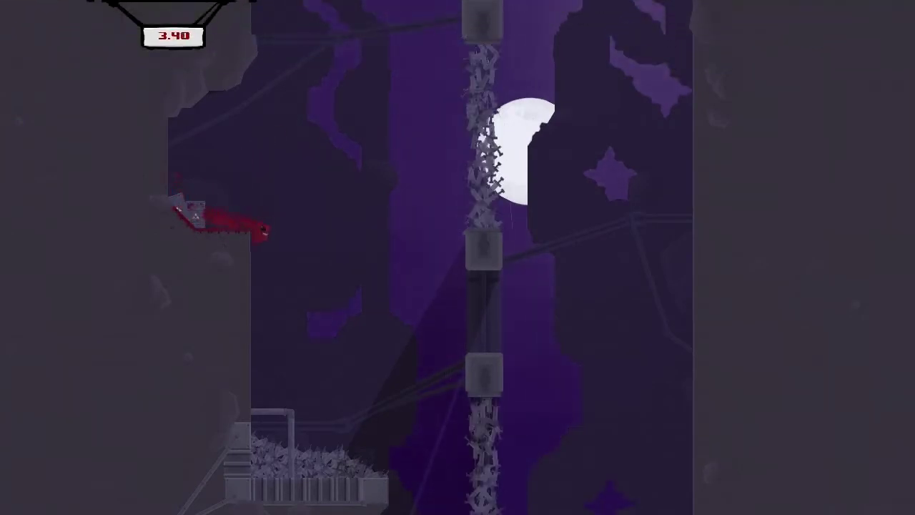
key(space)
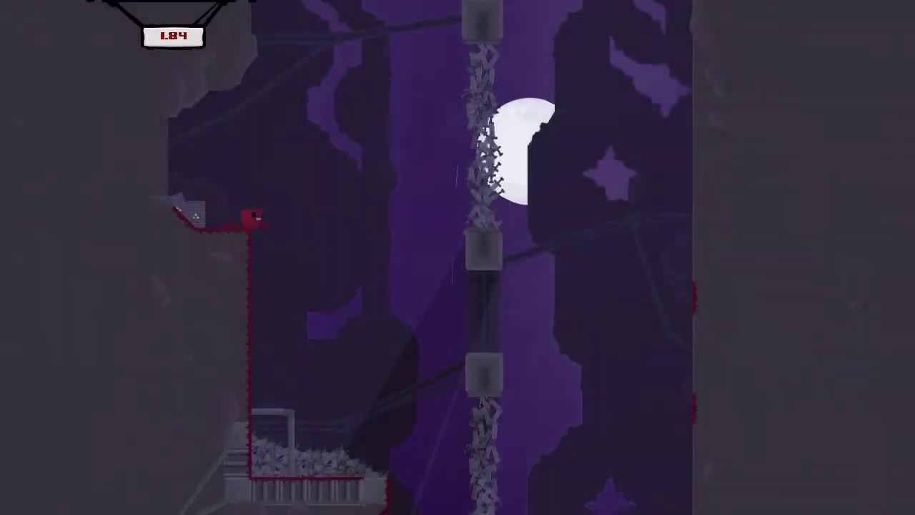
key(space)
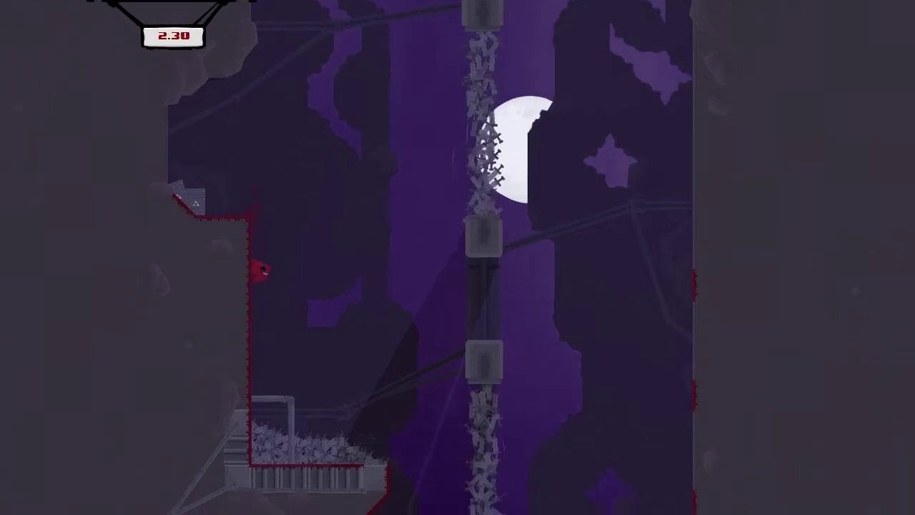
key(space)
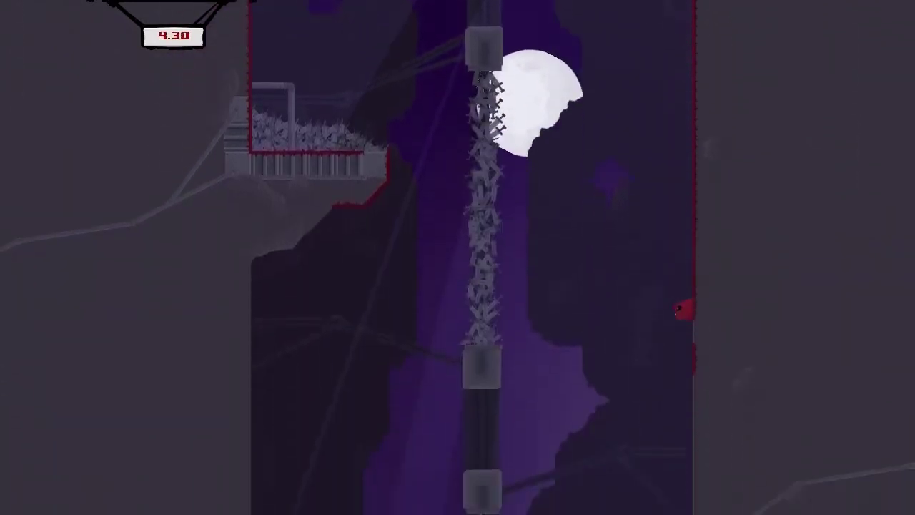
key(space)
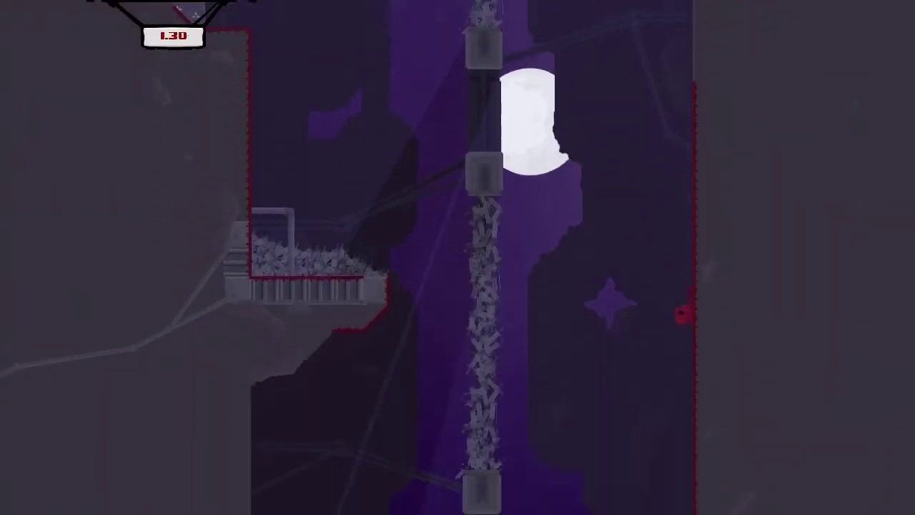
key(space)
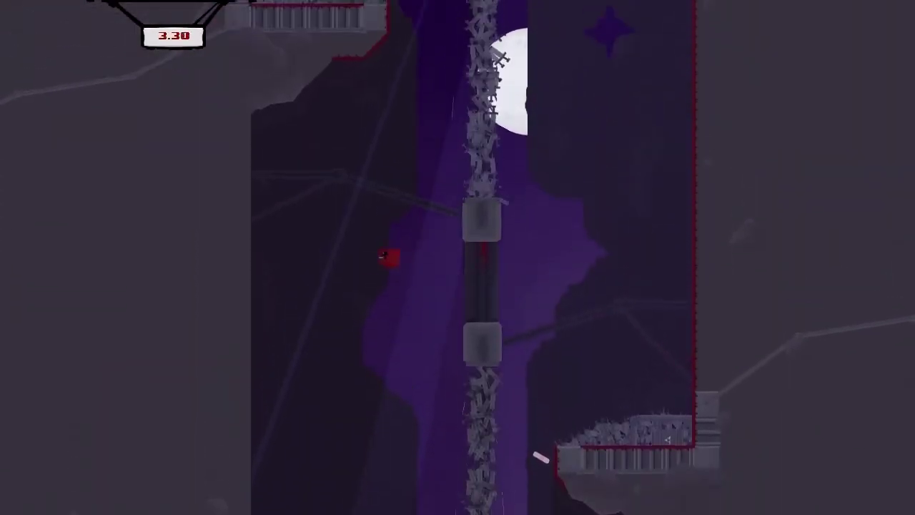
key(space)
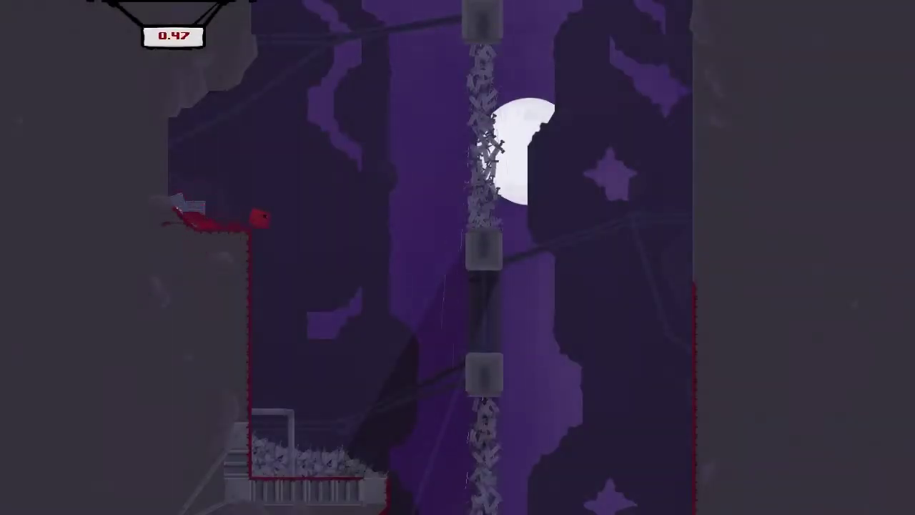
Retry crossing the saw column to the right wall and jumping back left
key(space)
key(space)
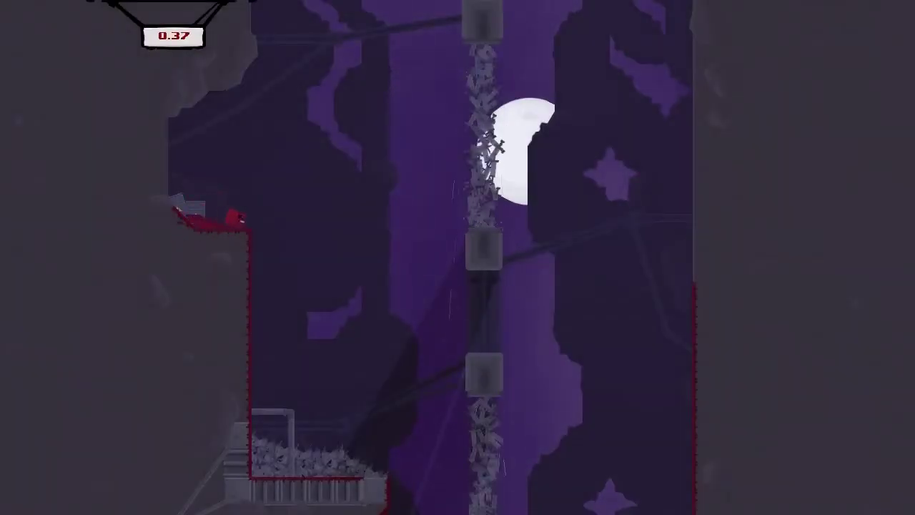
key(space)
key(space)
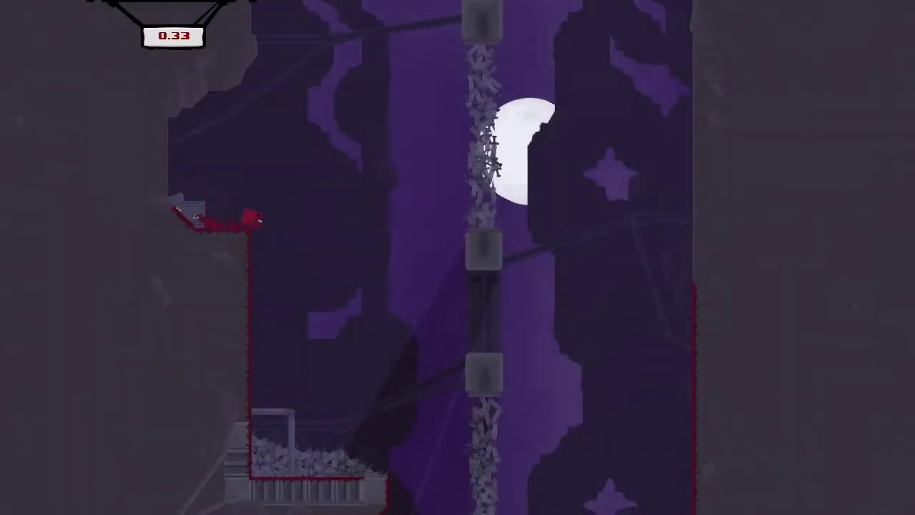
key(space)
key(space)
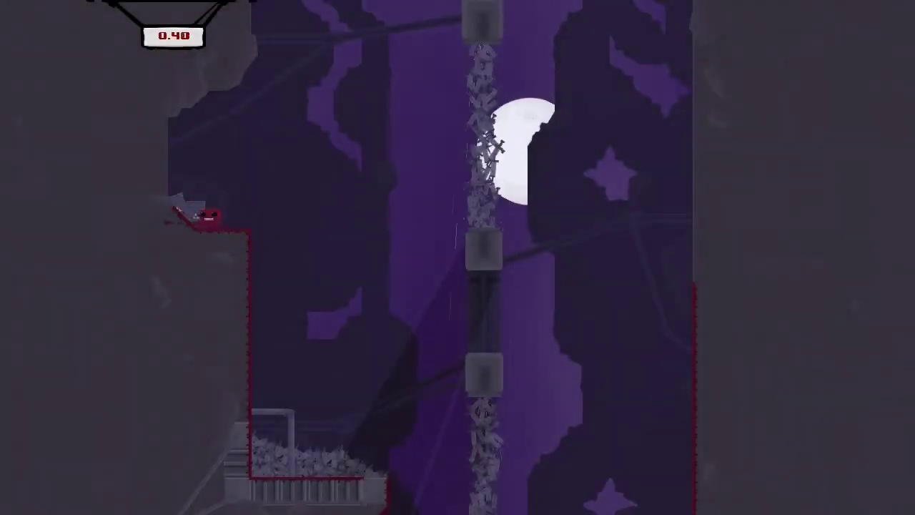
key(space)
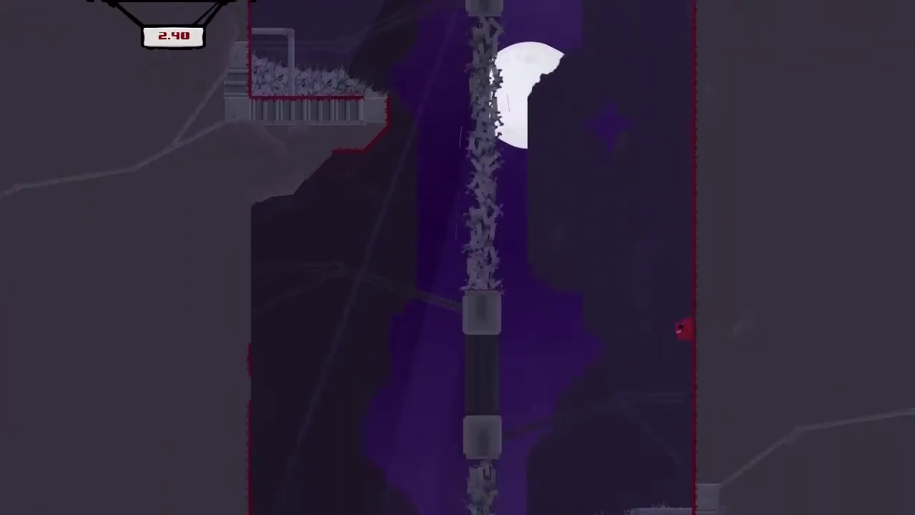
key(space)
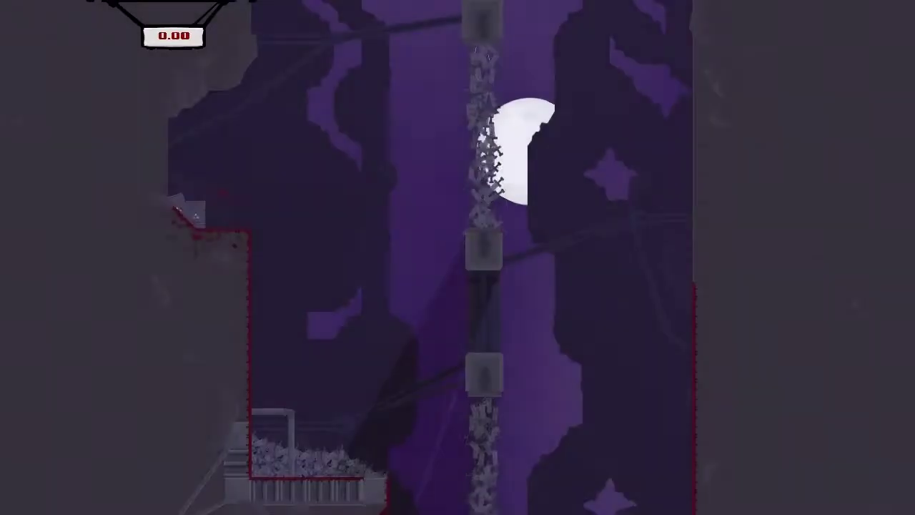
key(space)
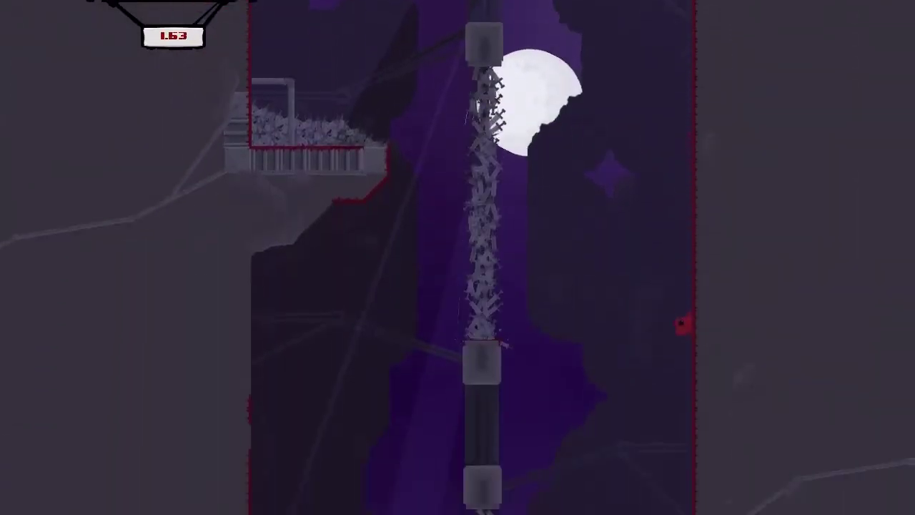
key(space)
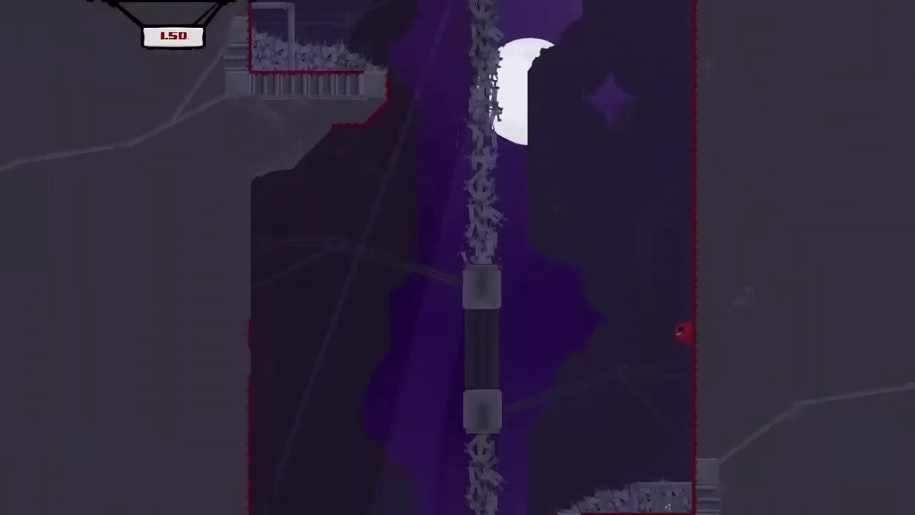
key(space)
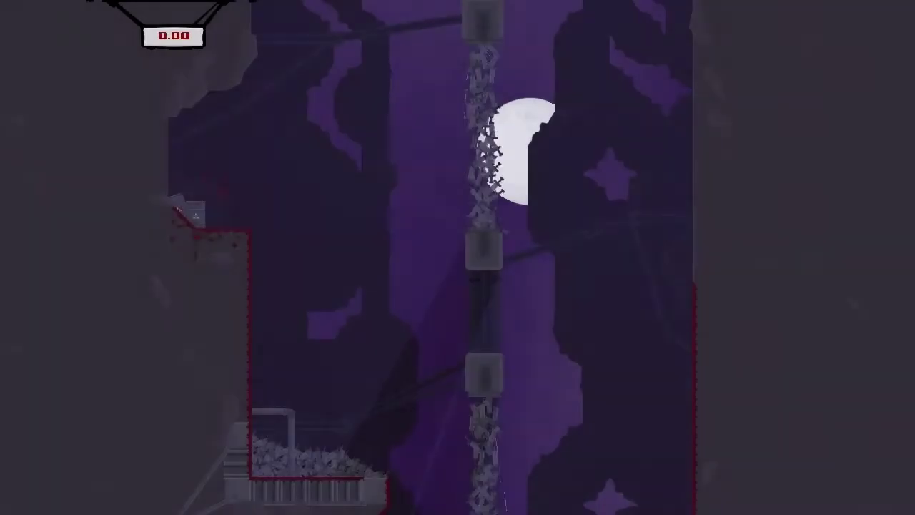
Zigzag Meat Boy between the right and left shaft walls
key(Right)
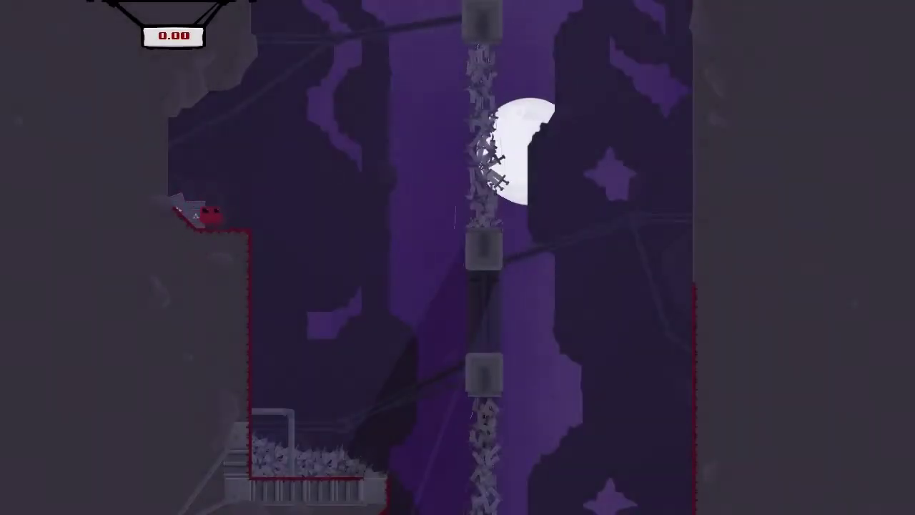
key(Right)
key(space)
key(Left)
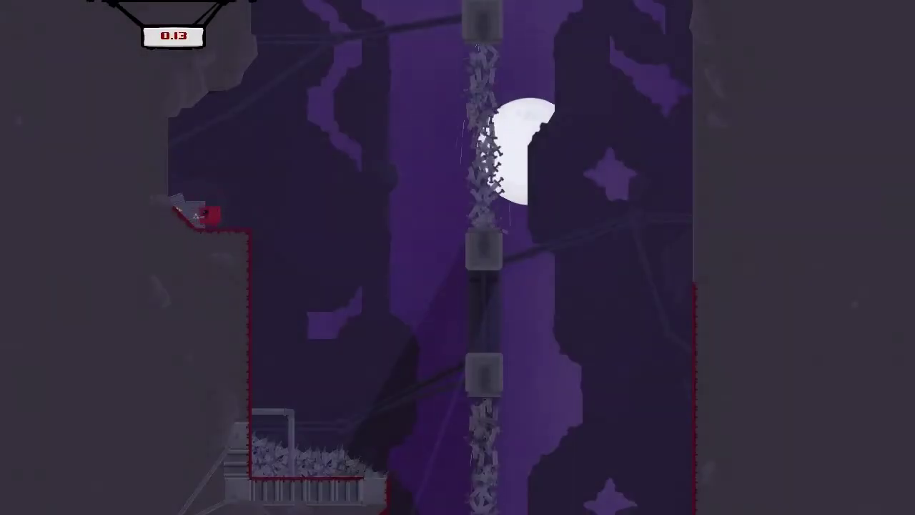
key(Right)
key(space)
key(Left)
key(space)
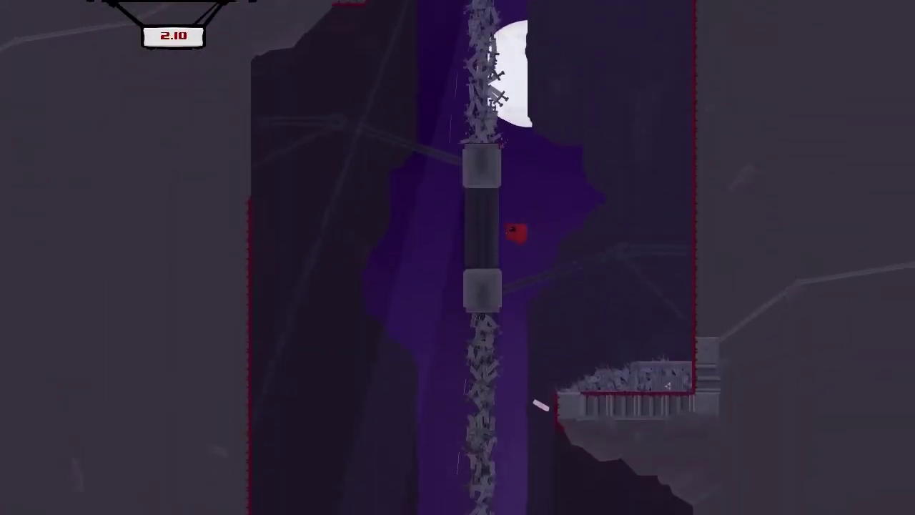
Leap from the left ledge over the saws onto the right platform and far wall
key(Right)
key(space)
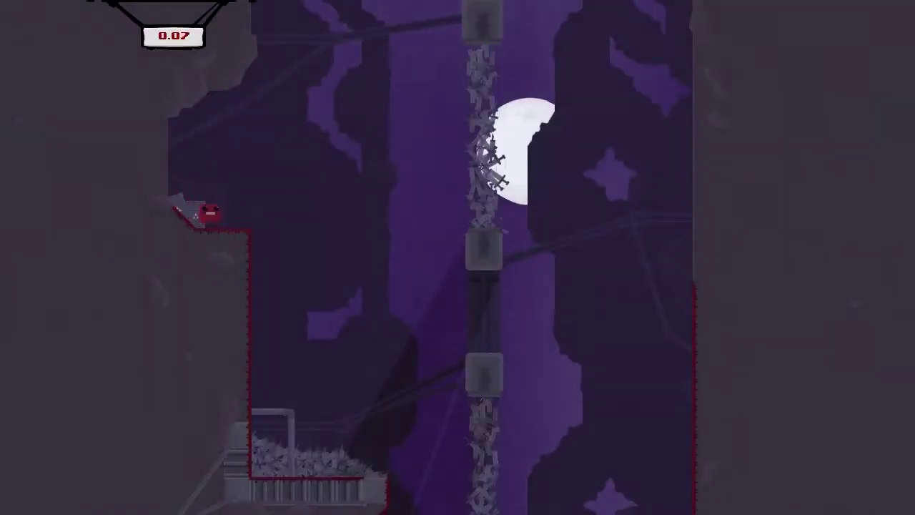
key(Right)
key(space)
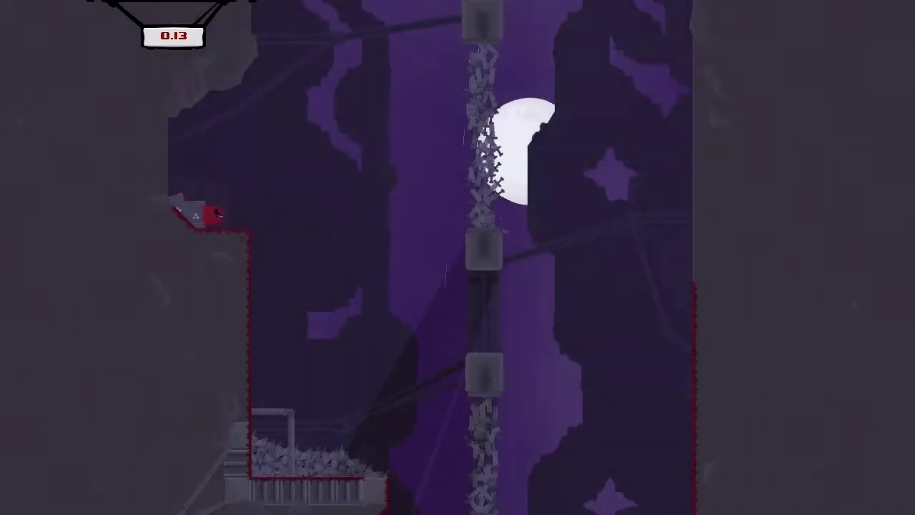
key(Right)
key(space)
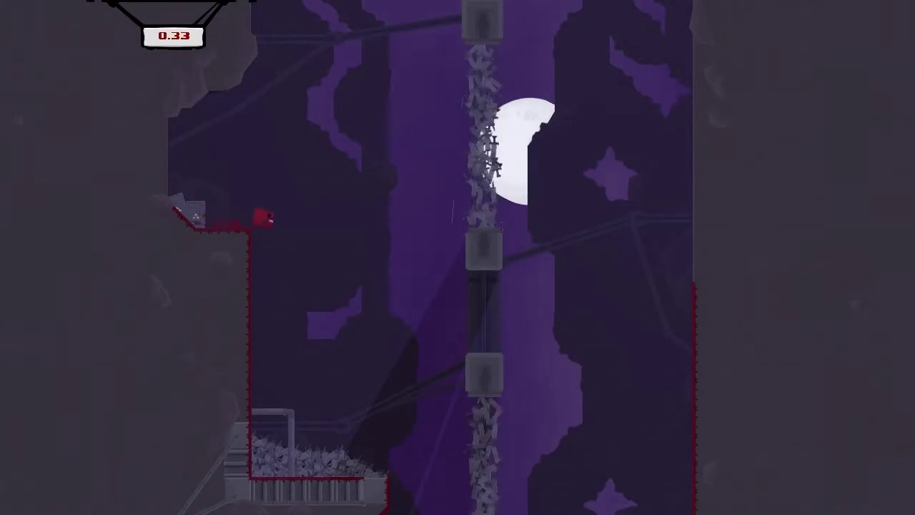
Try again from the start ledge to cross the saw column and wall-jump back
key(Right)
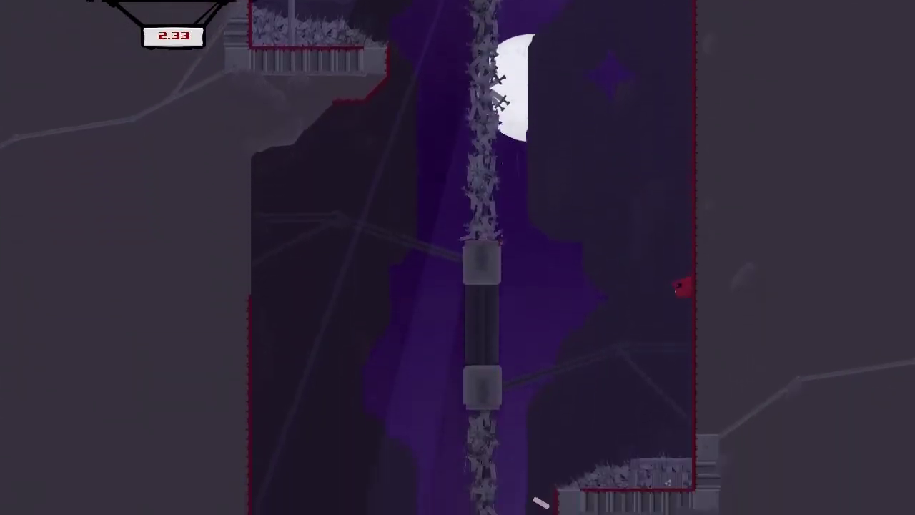
key(space)
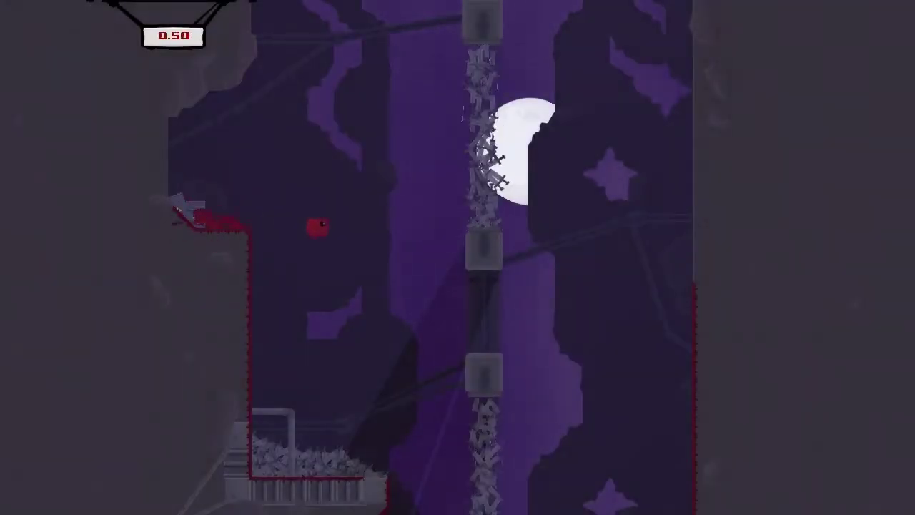
key(Right)
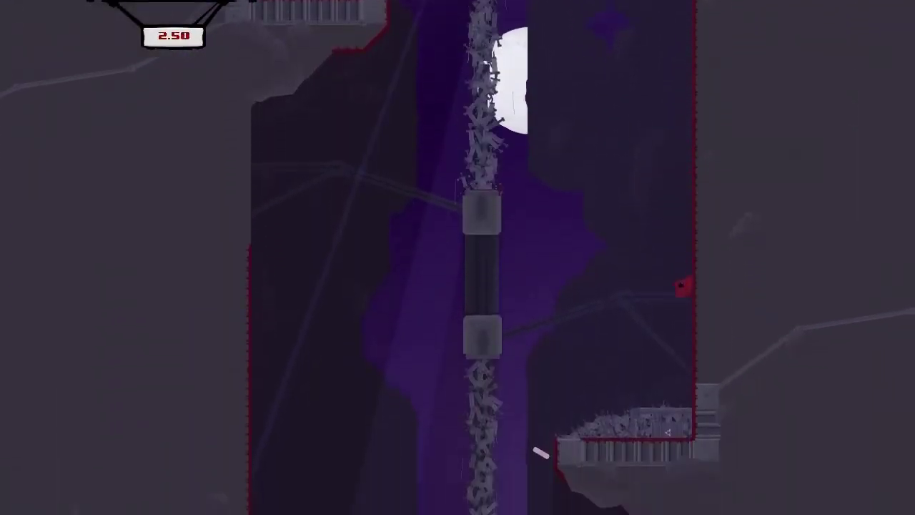
key(space)
key(space)
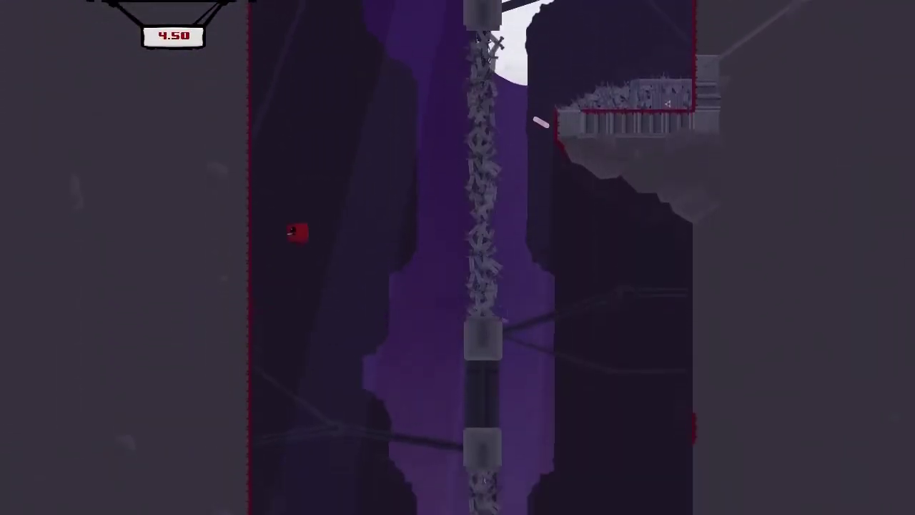
key(space)
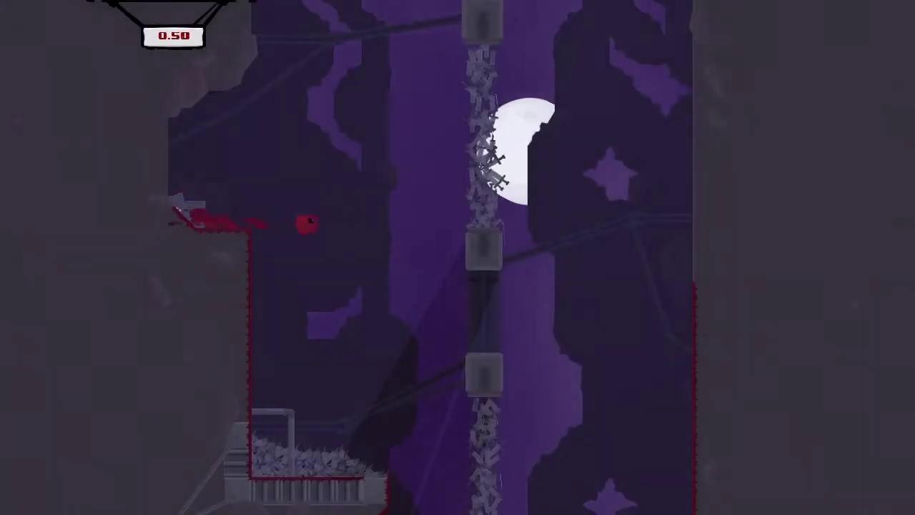
key(space)
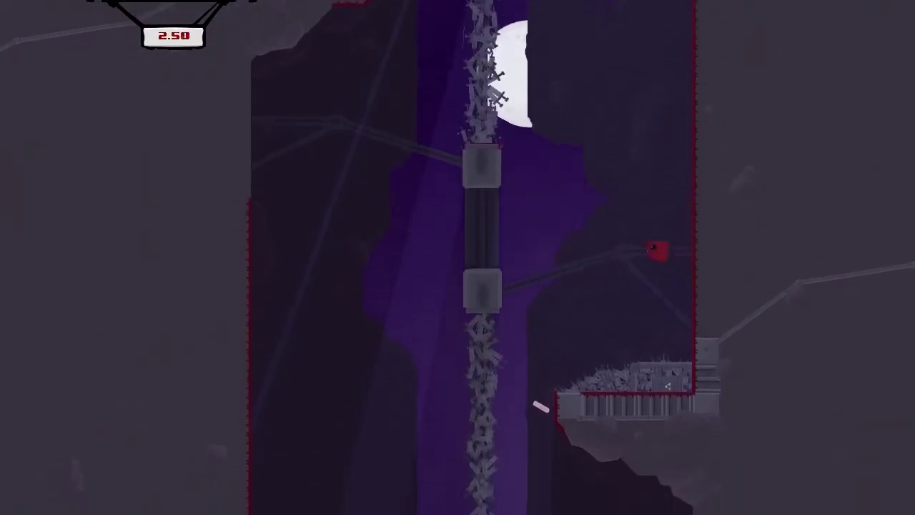
key(space)
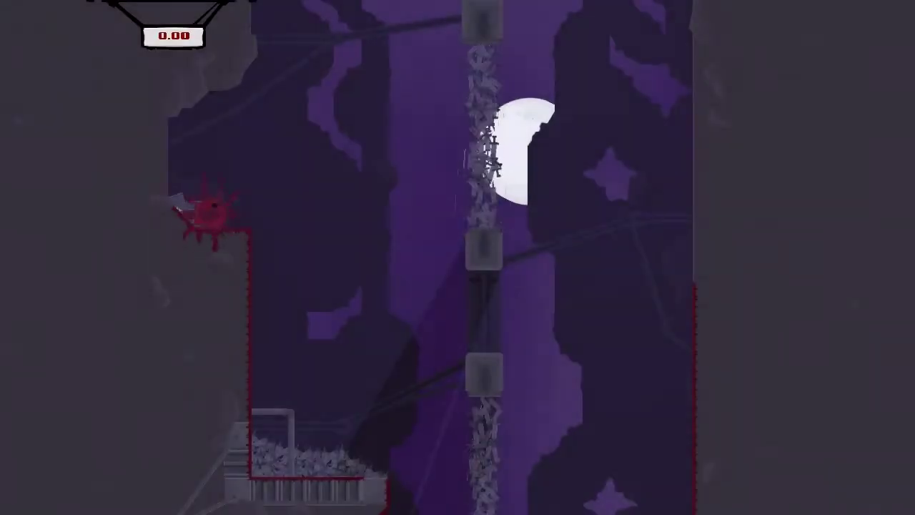
key(space)
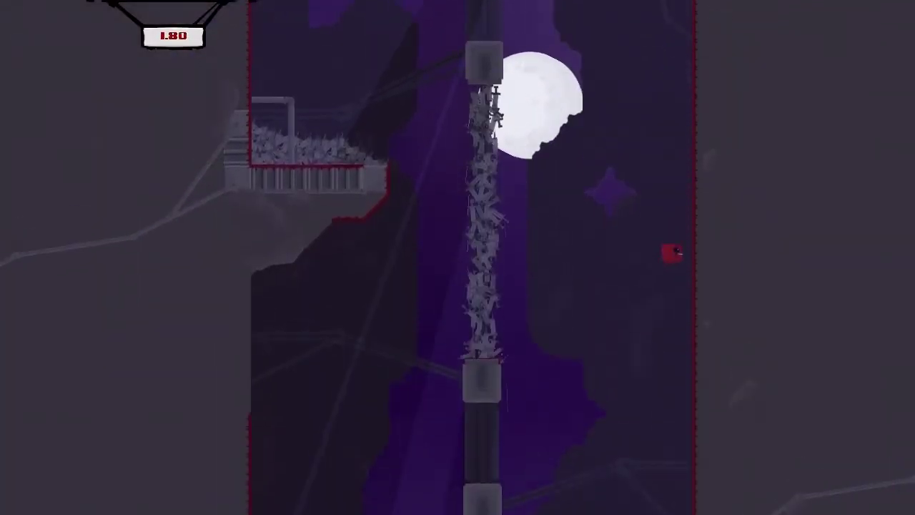
key(space)
key(space)
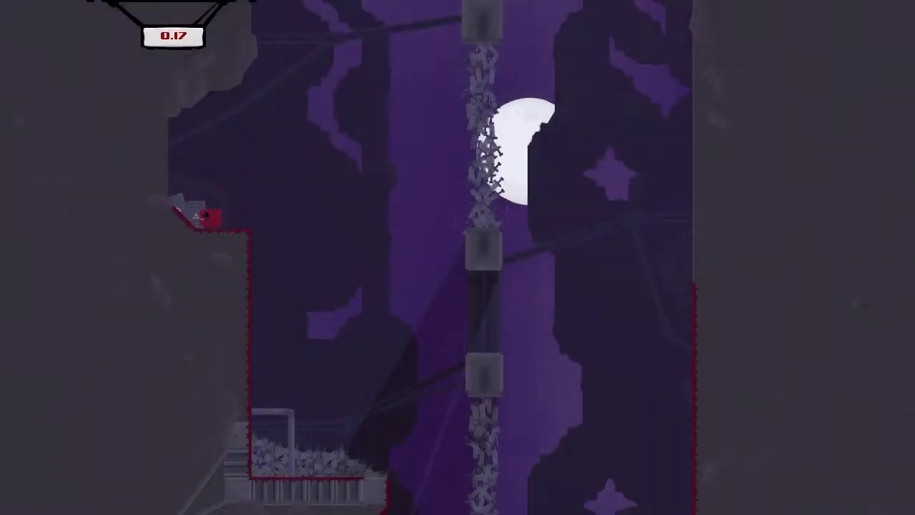
Make another wall-jumping pass from the left ledge past the saws to the right wall
key(space)
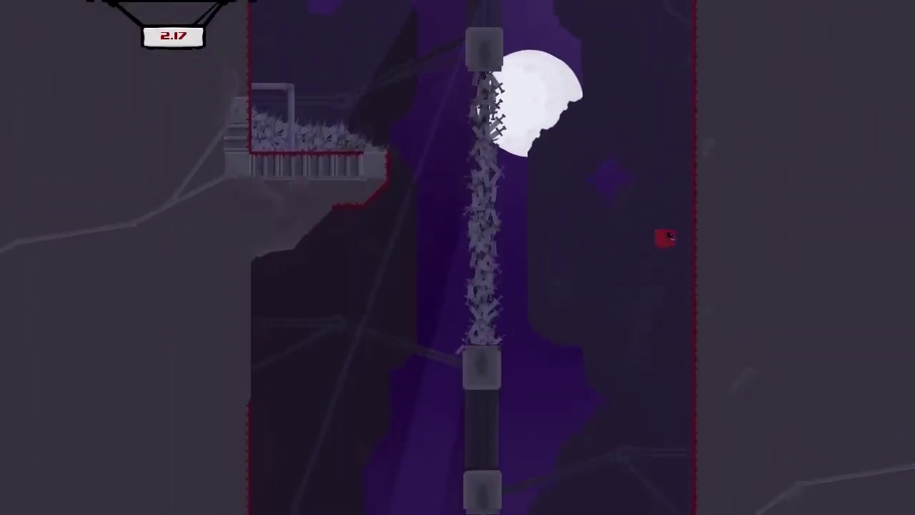
key(space)
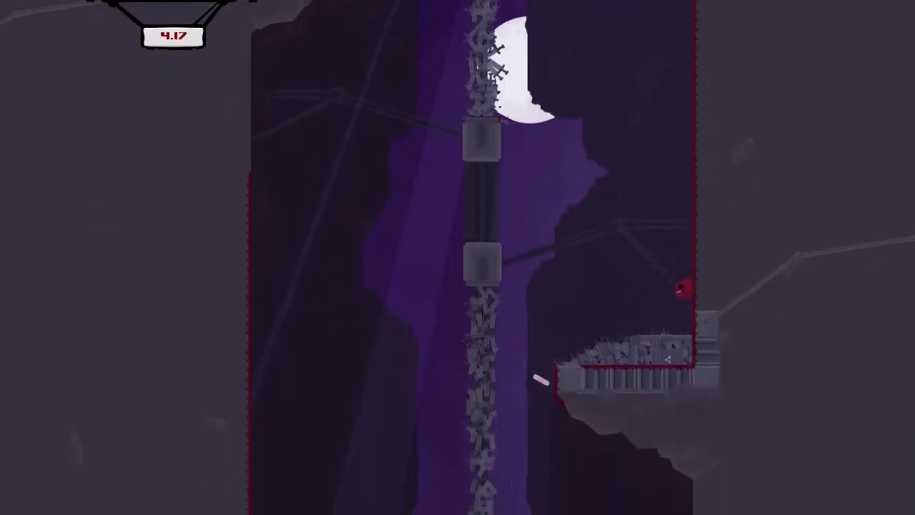
key(space)
key(space)
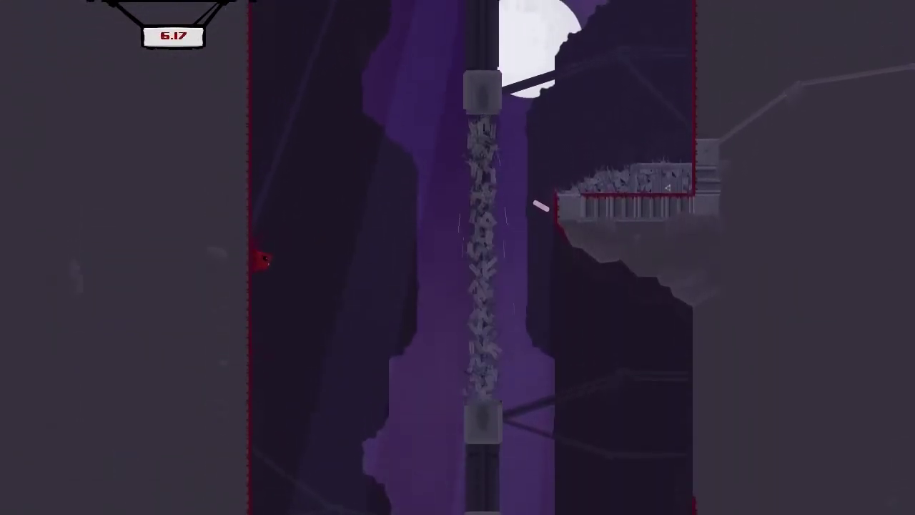
key(space)
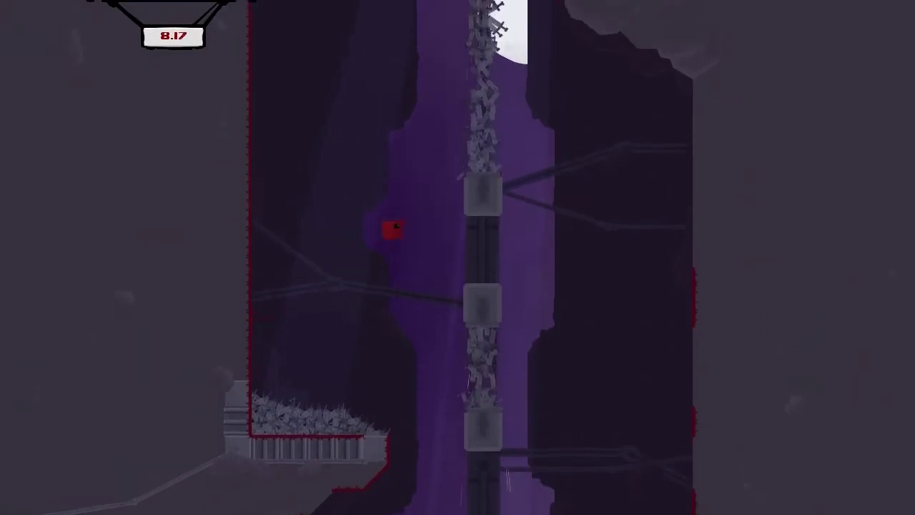
key(space)
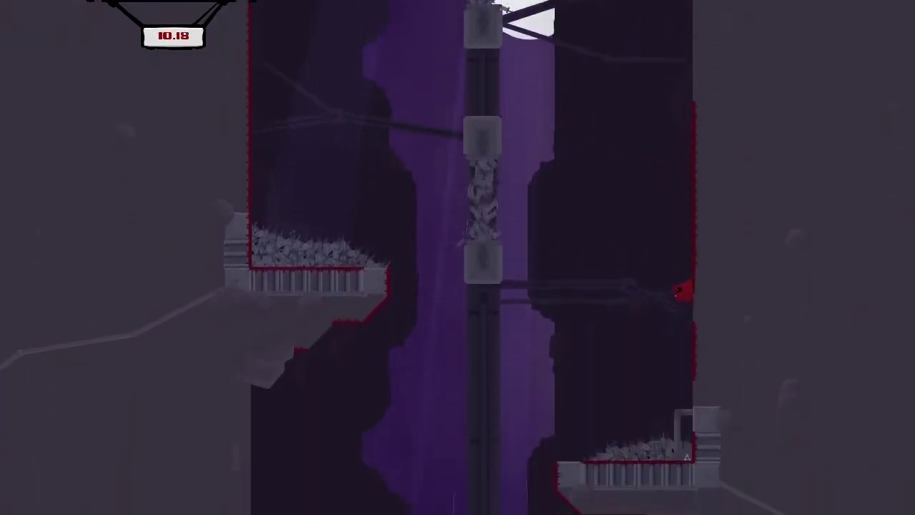
key(space)
key(space)
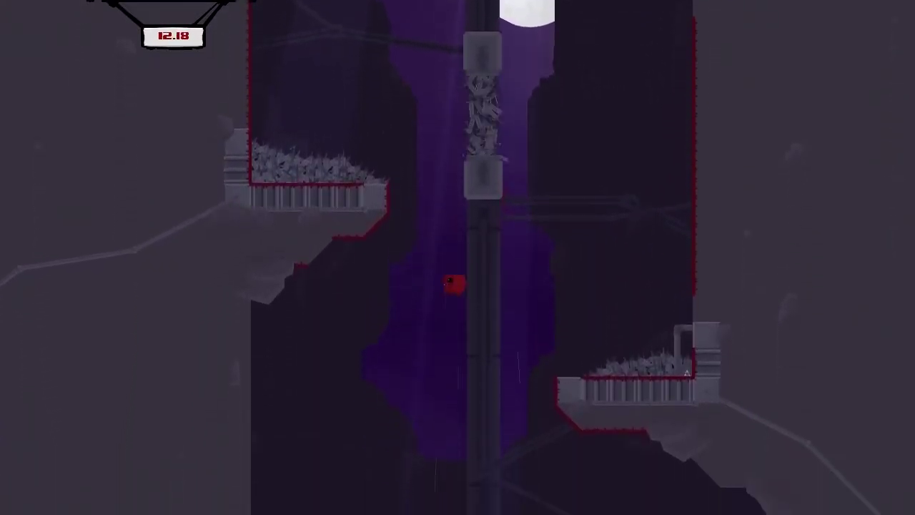
key(space)
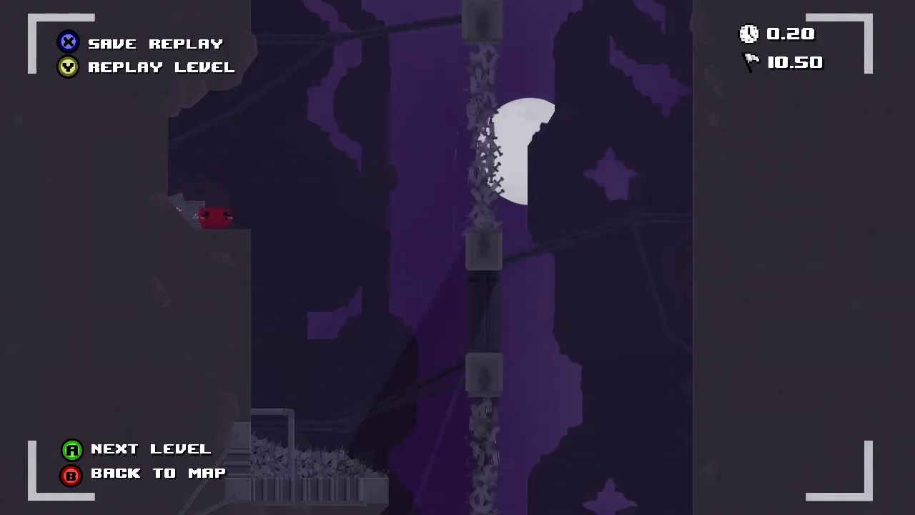
Start the next level and ride the fan updraft, drifting between the walls
key(space)
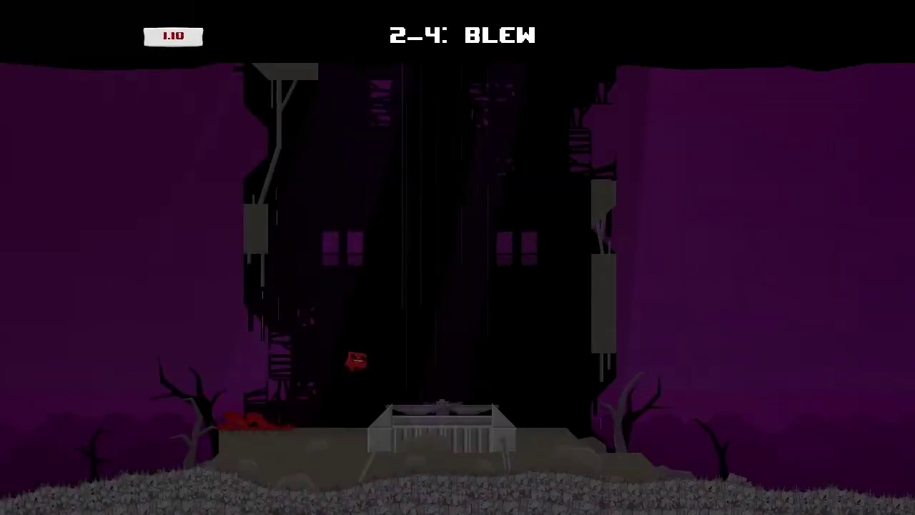
key(Right)
key(Left)
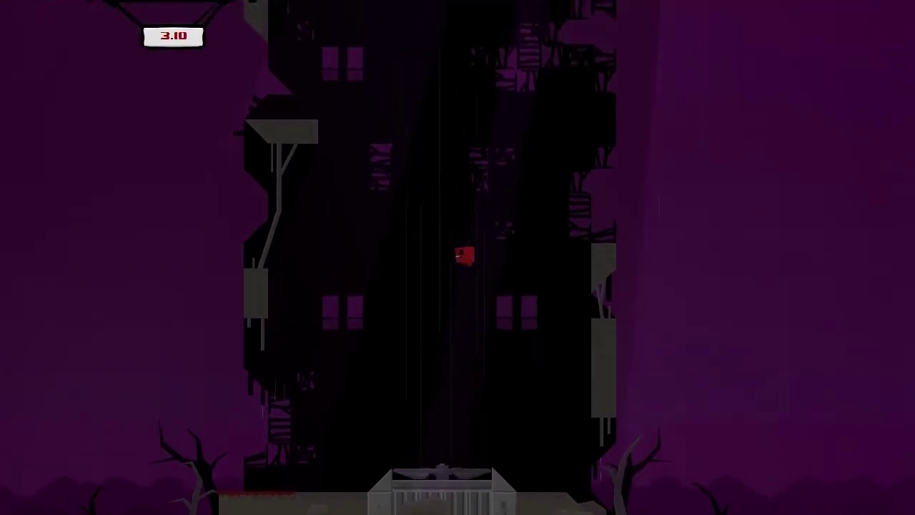
key(Right)
key(Left)
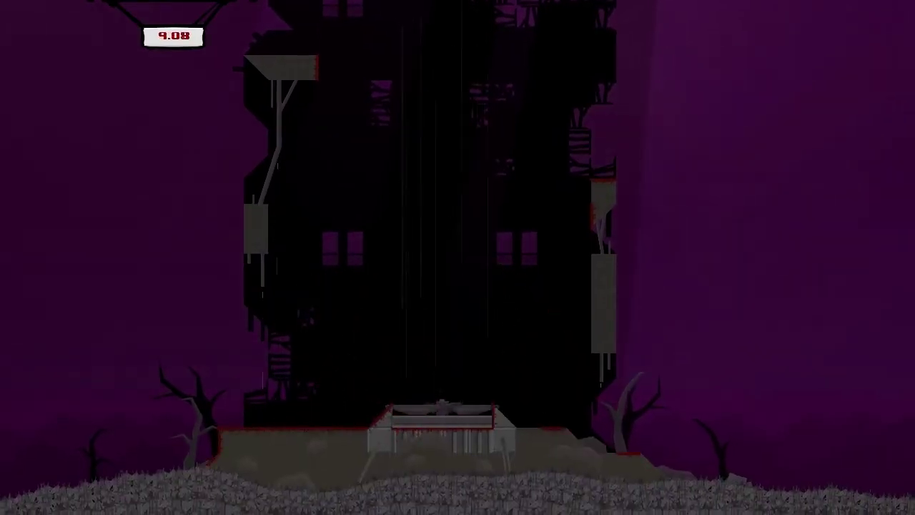
Climb higher by wall-jumping between the walls, then run right into the shaft
key(space)
key(Right)
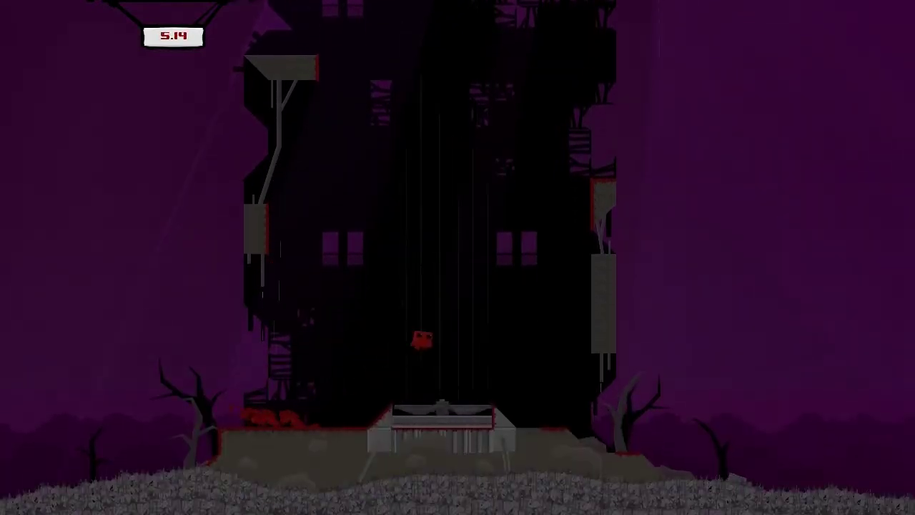
key(space)
key(Right)
key(Left)
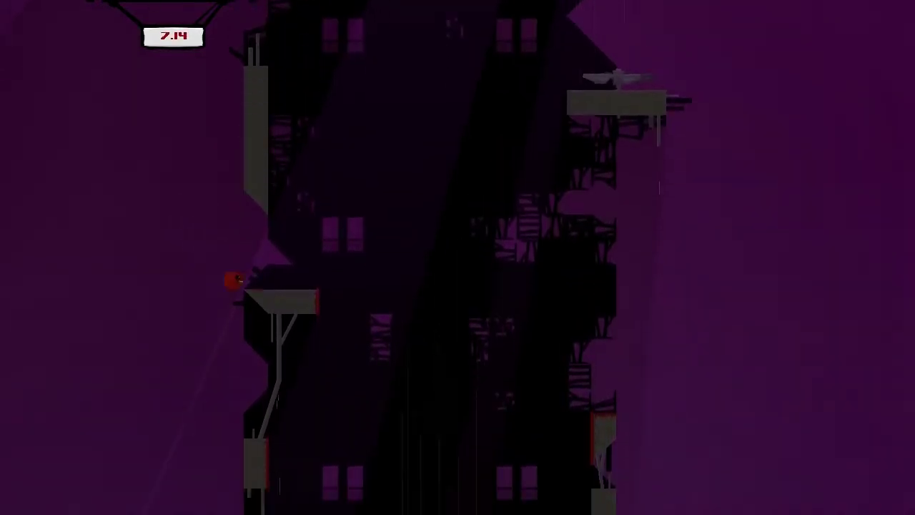
key(Right)
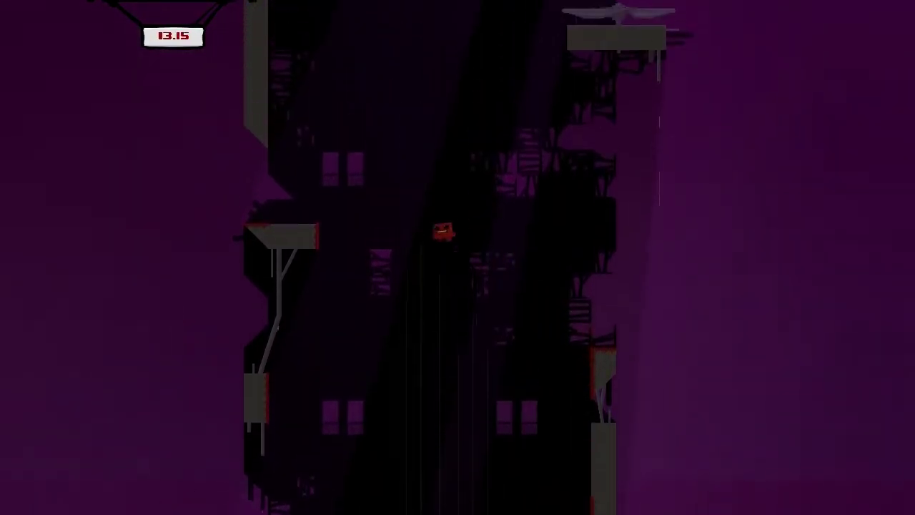
Jump up the left wall, cross to the right wall, and drop back into the shaft
key(Left)
key(space)
key(space)
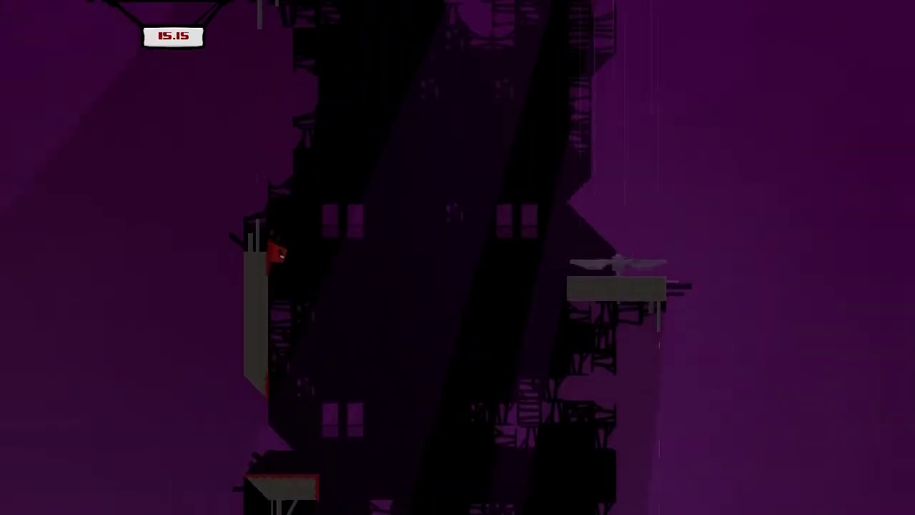
key(space)
key(Left)
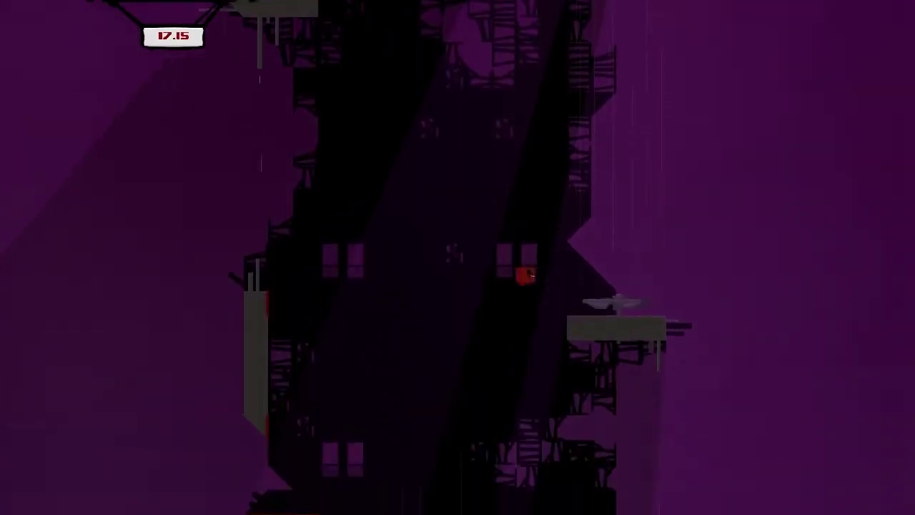
key(Right)
key(Left)
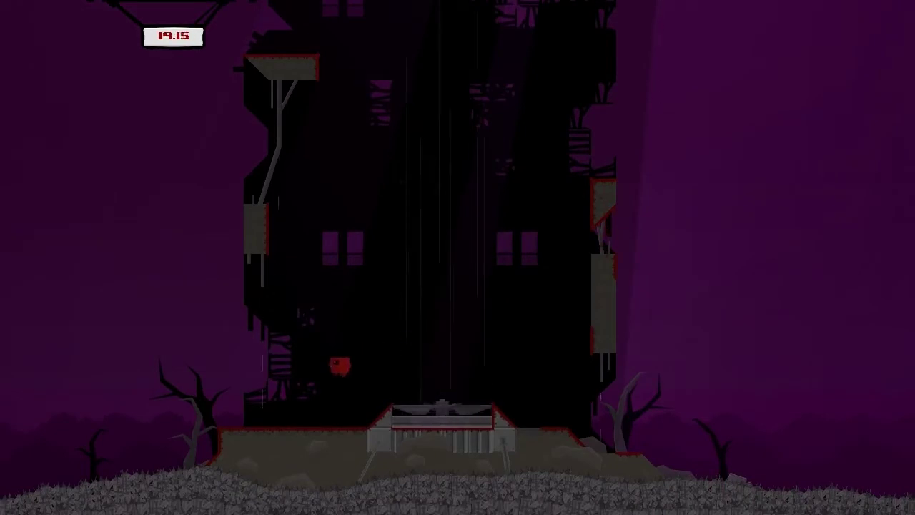
Retry reaching the right wall, then fall back to the ground after drifting left
key(space)
key(Right)
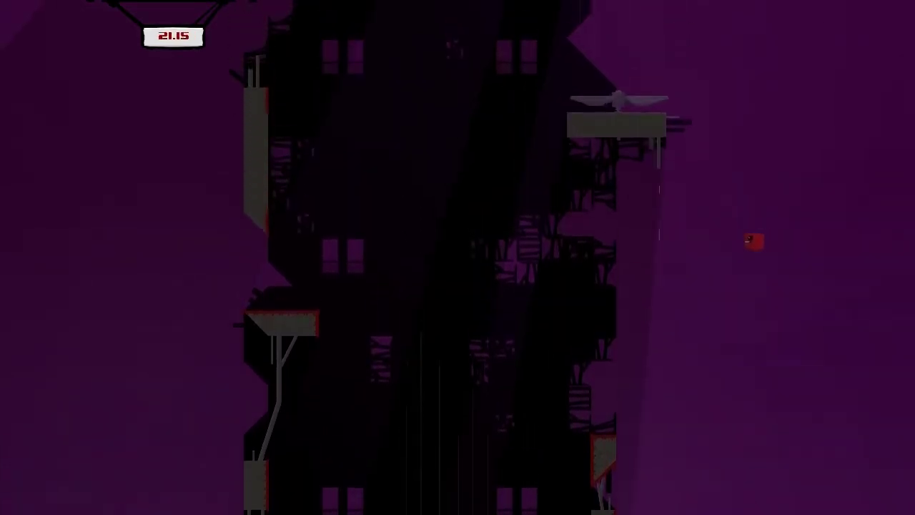
key(Left)
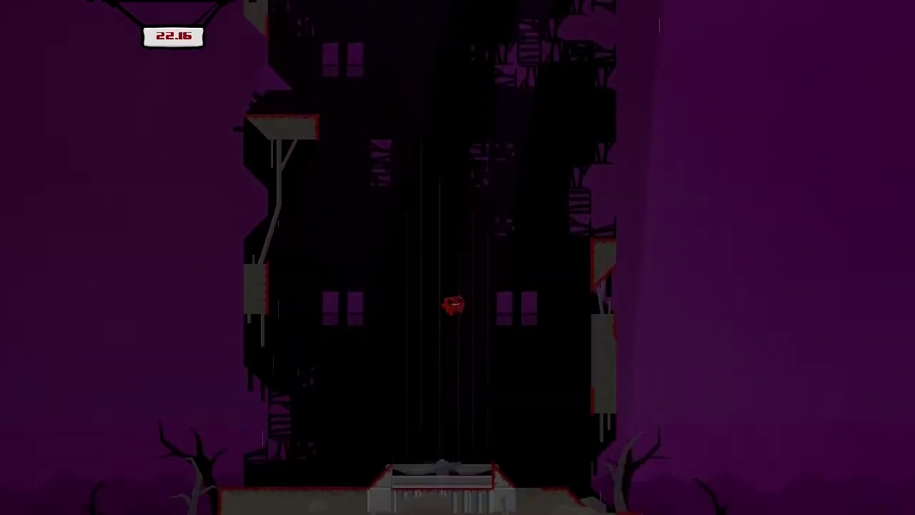
key(Left)
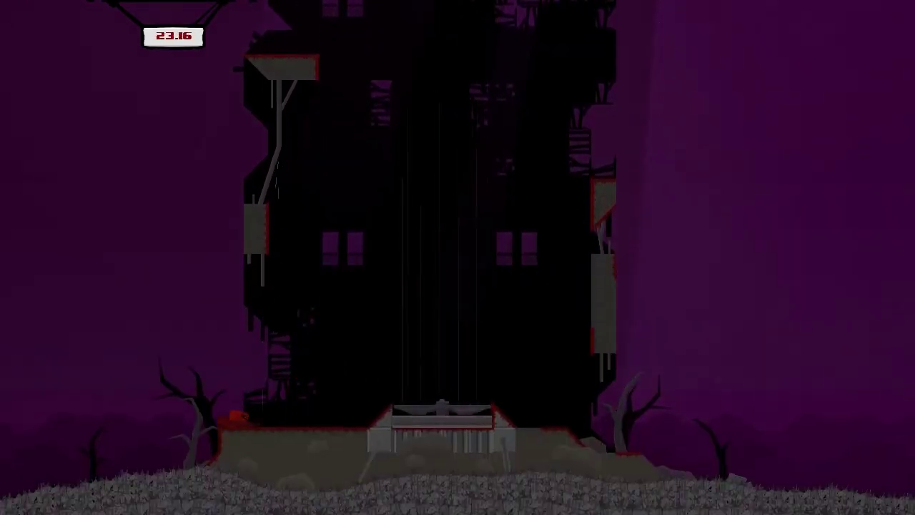
key(space)
key(Left)
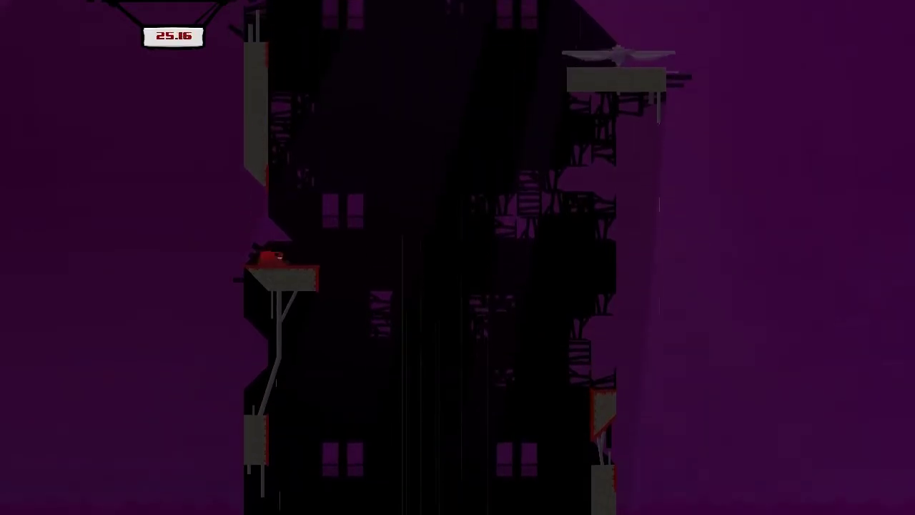
key(Left)
key(Right)
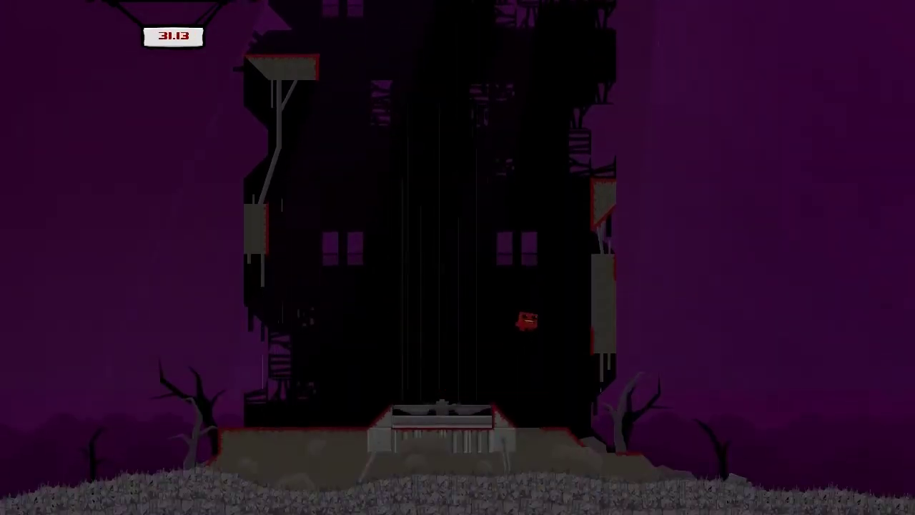
Zigzag up the shaft between walls, ending on the right wall
key(space)
key(Right)
key(space)
key(Left)
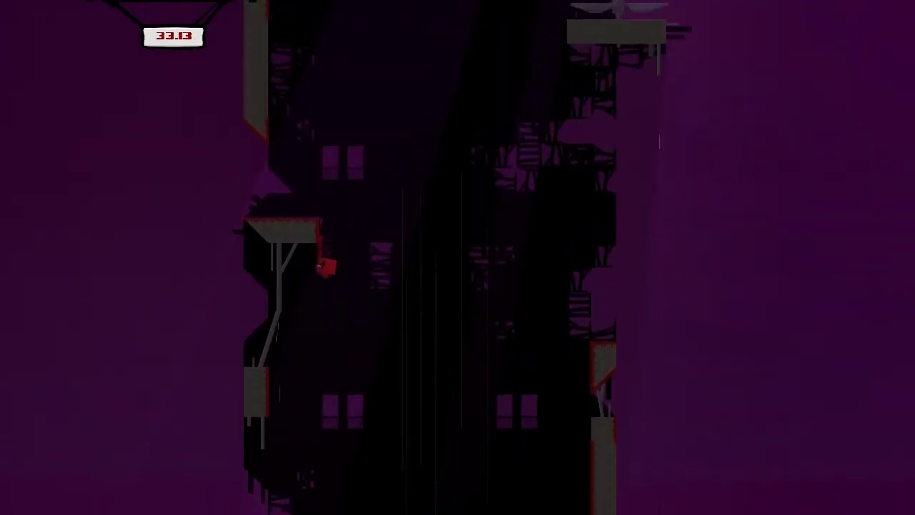
key(space)
key(Right)
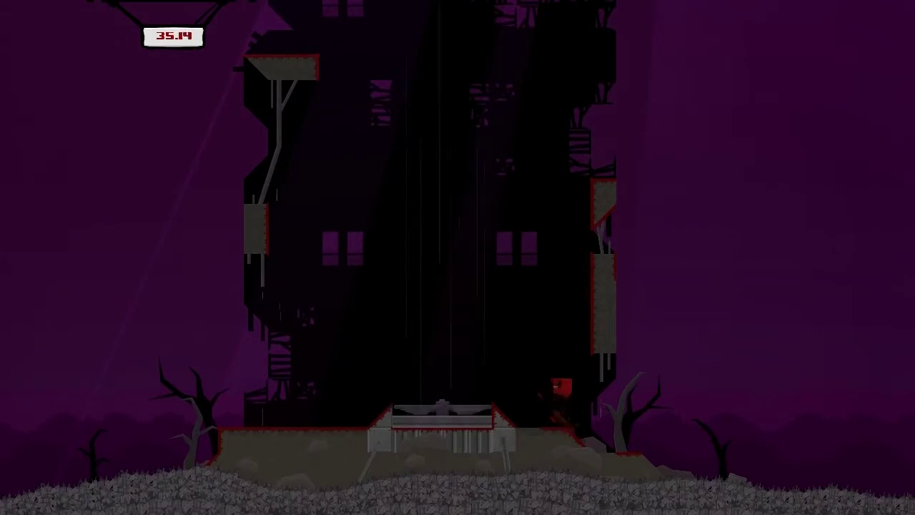
key(space)
key(Left)
key(Right)
key(Left)
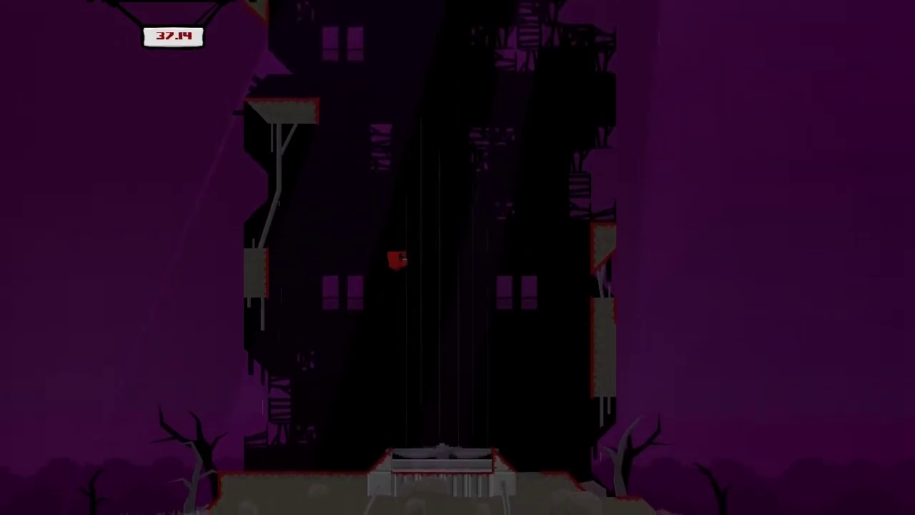
key(Right)
Wall-jump onto the left ledge and up onto the left wall
key(space)
key(Left)
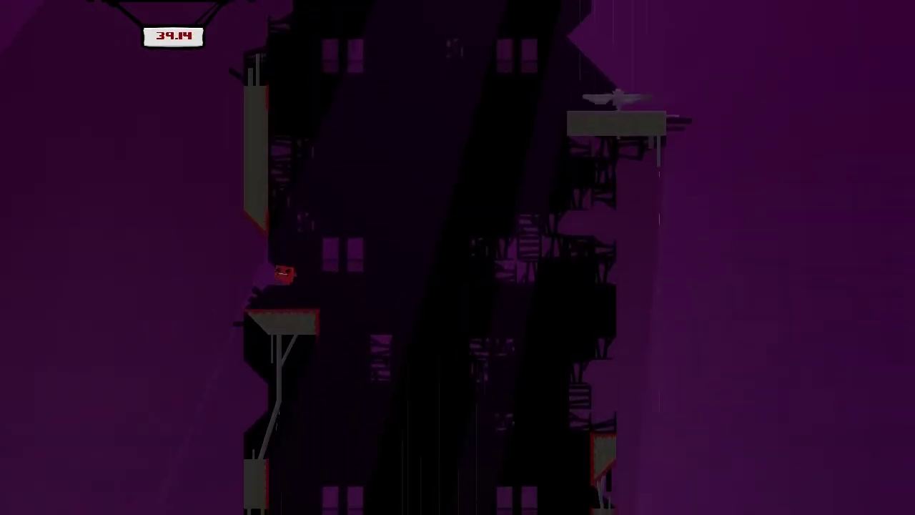
key(space)
key(Left)
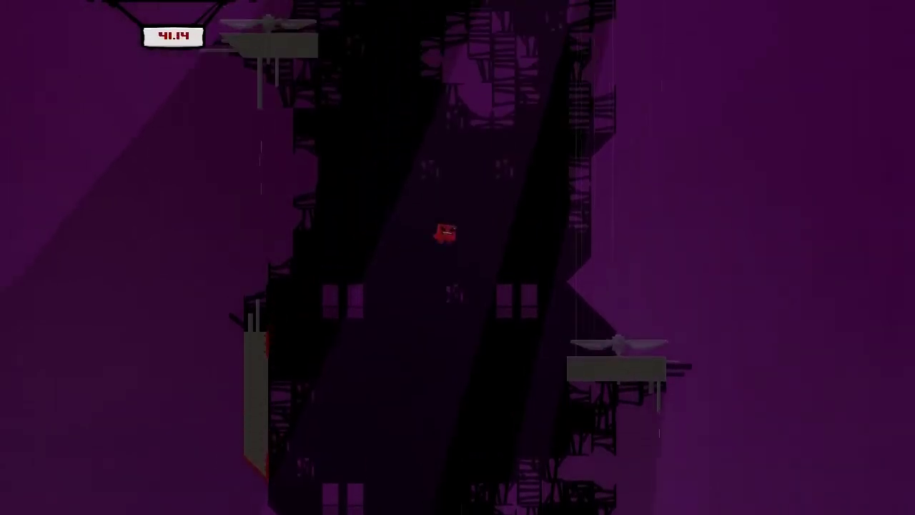
Cross the shaft and keep Meat Boy clinging to the right wall
key(Right)
key(space)
key(Left)
key(Right)
key(Left)
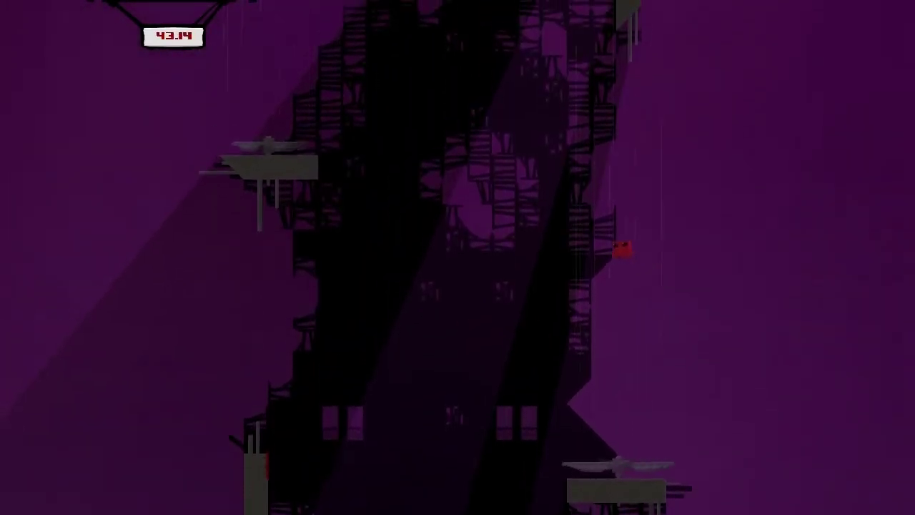
key(Right)
key(space)
key(space)
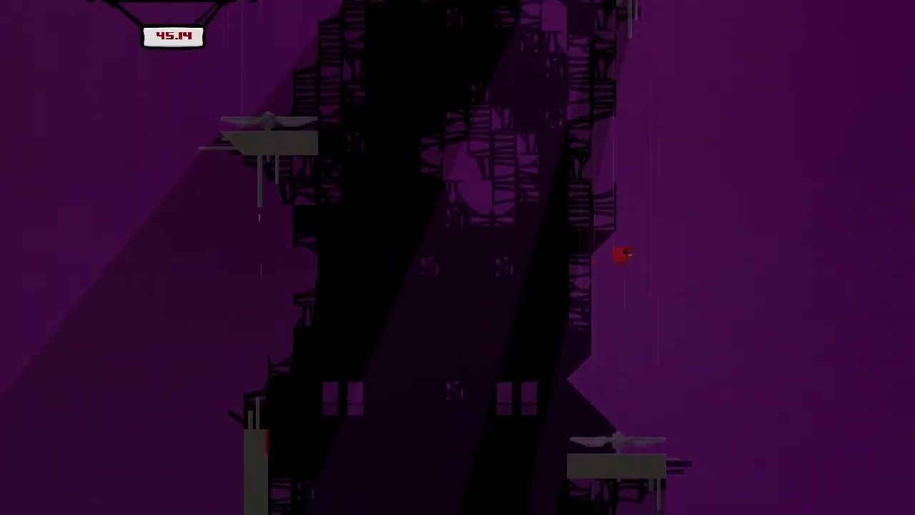
Leap from the right wall, climb the left wall, and wall-jump back across the shaft
key(Left)
key(Right)
key(space)
key(Left)
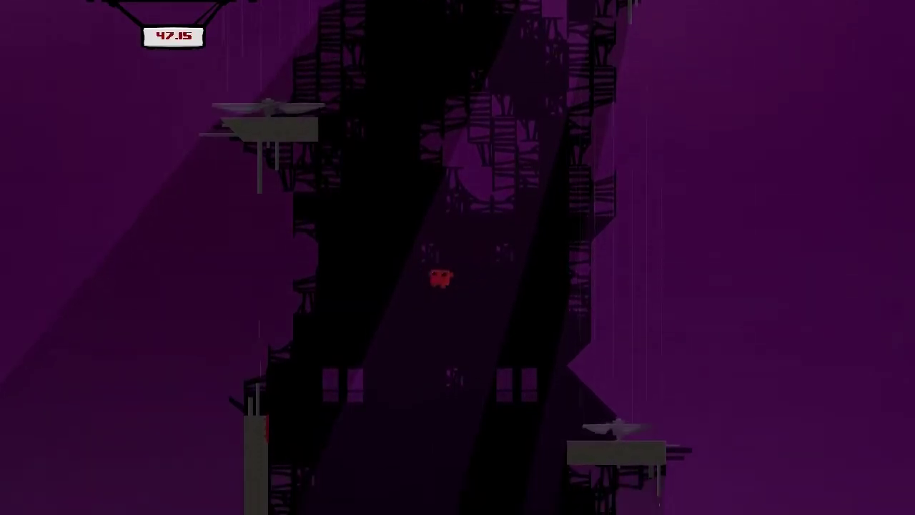
key(Left)
key(space)
key(Right)
key(space)
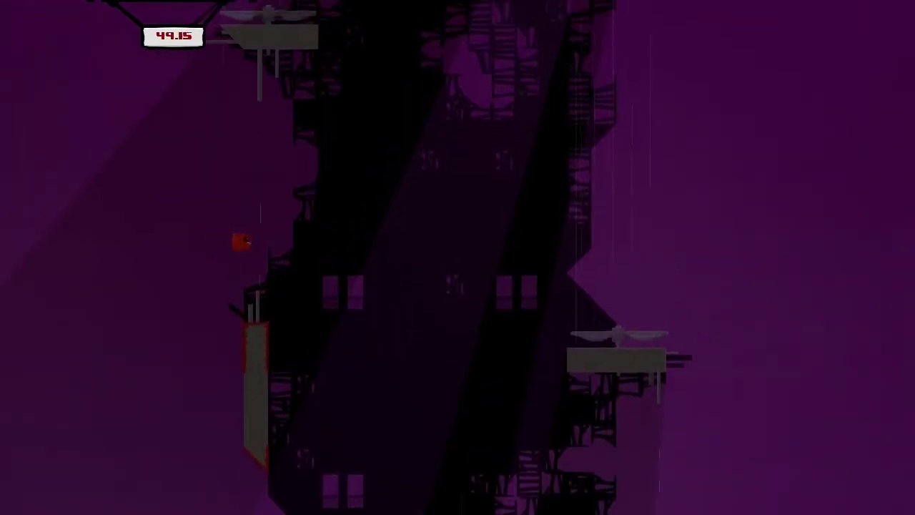
key(space)
key(Right)
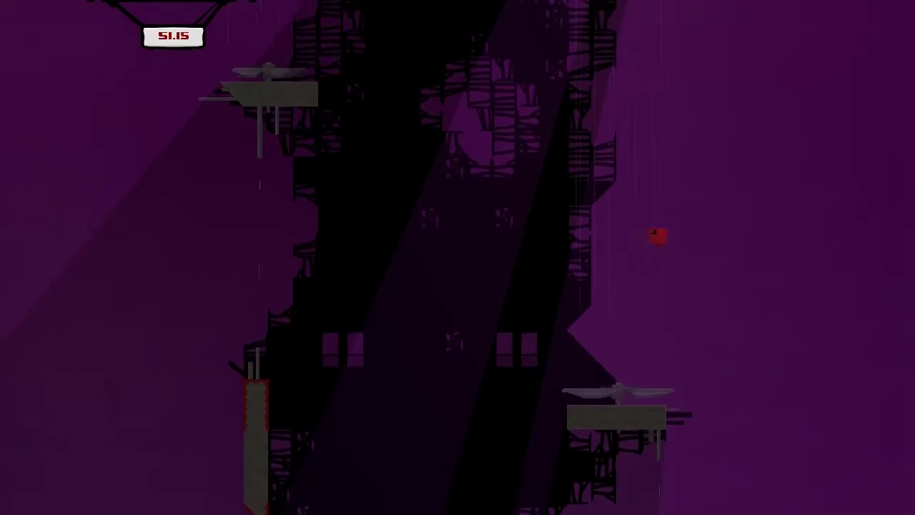
key(Left)
key(space)
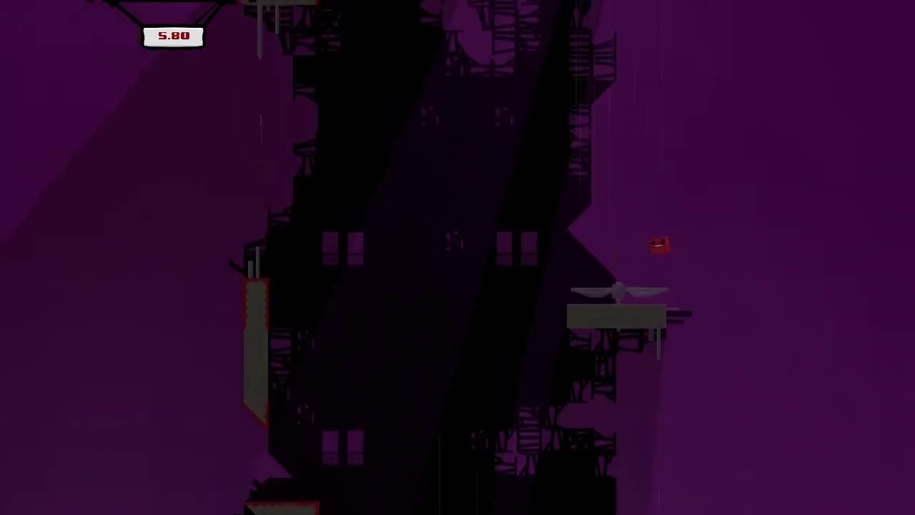
key(space)
Wall-jump up the tower's lower walls, then climb again from the ground between them
key(Left)
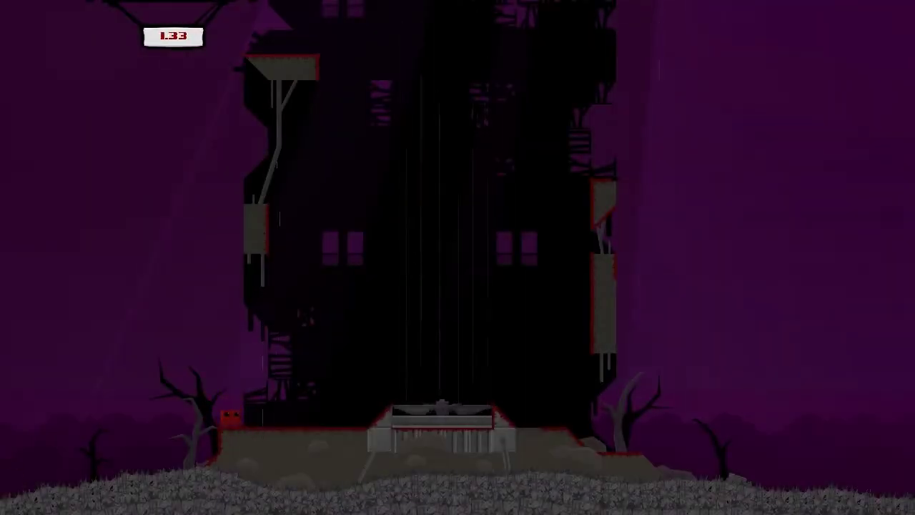
key(space)
key(Left)
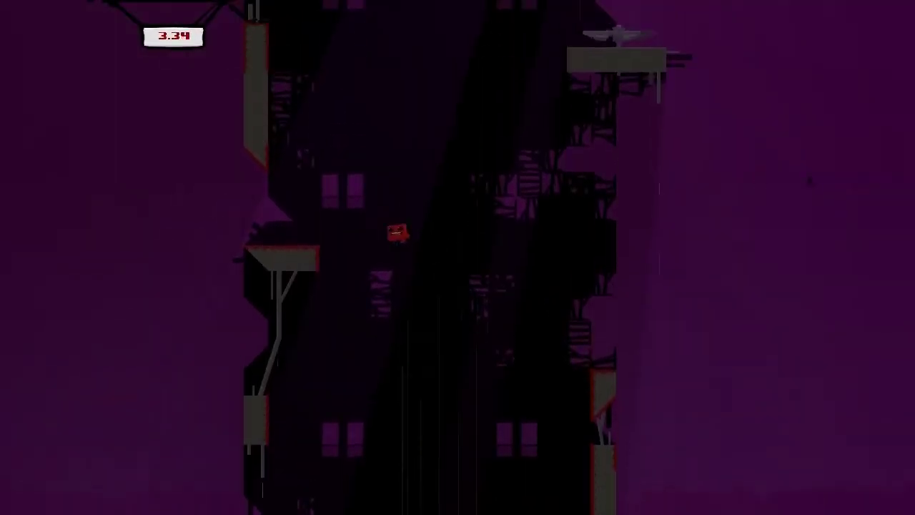
key(space)
Cross right to the far wall and leap back left onto the left platform
key(space)
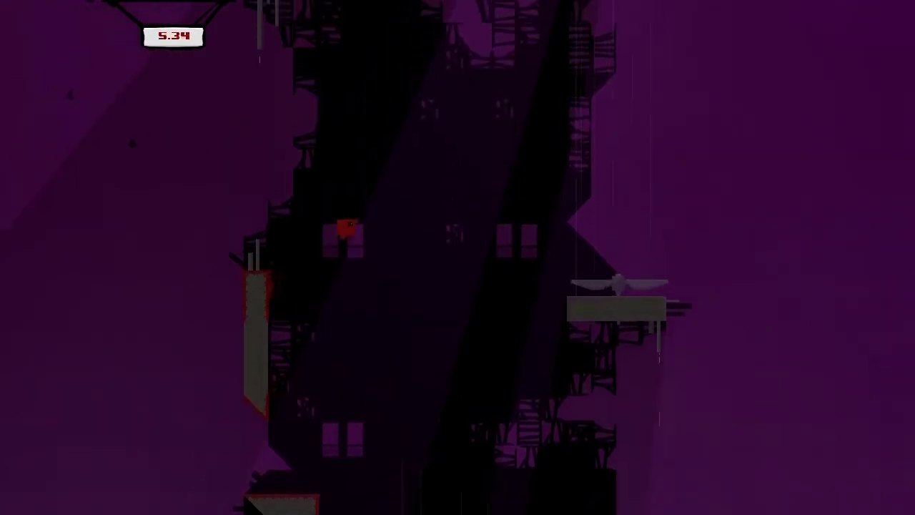
key(Right)
key(Left)
key(space)
key(Left)
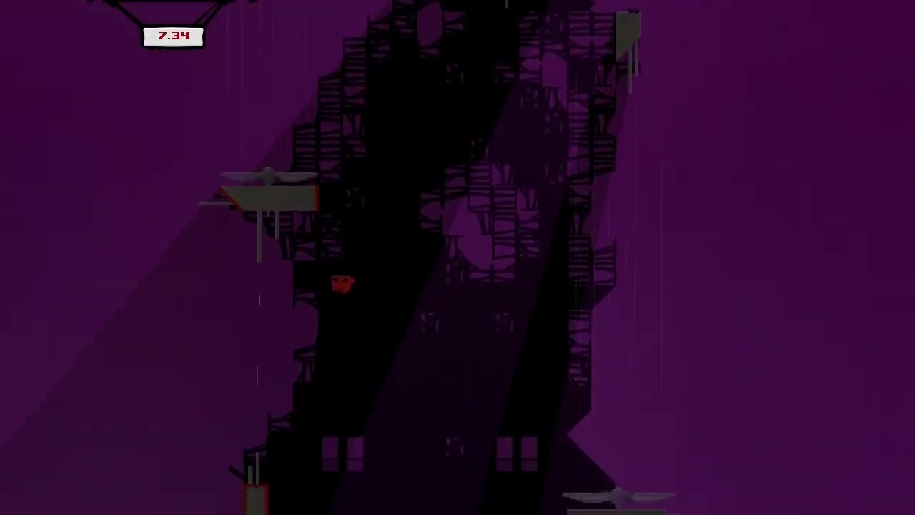
key(space)
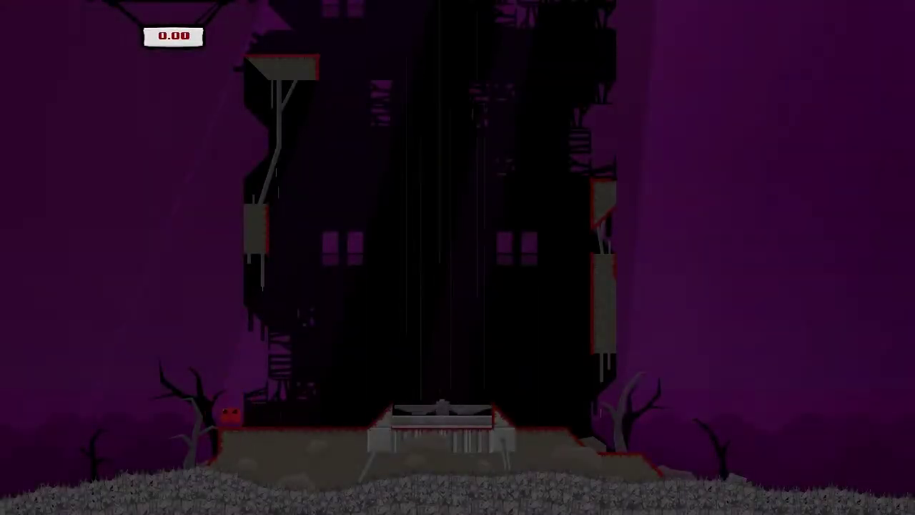
Run from the start and wall-jump up the shaft onto the left ledge
key(Right)
key(space)
key(space)
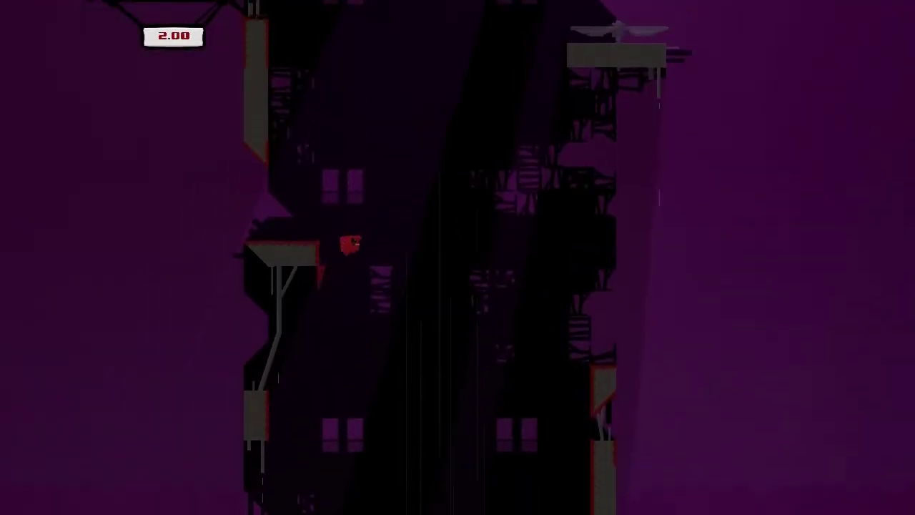
key(space)
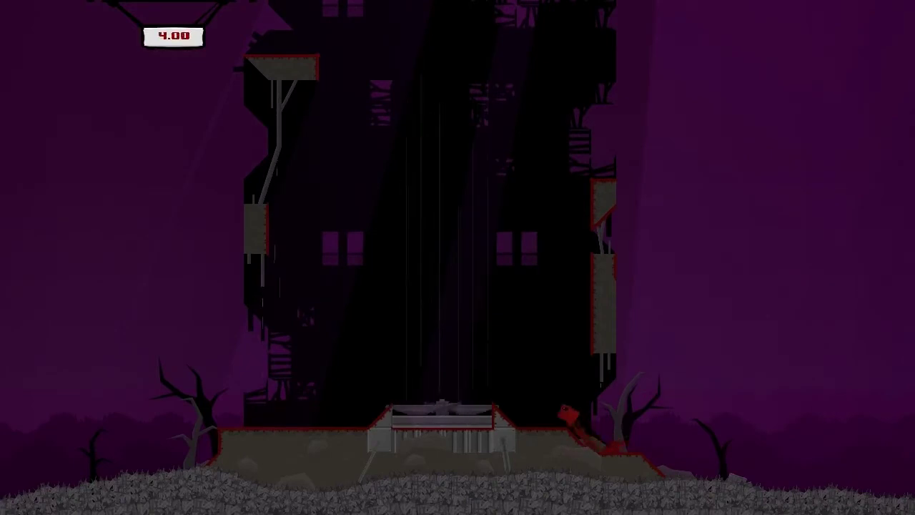
key(Left)
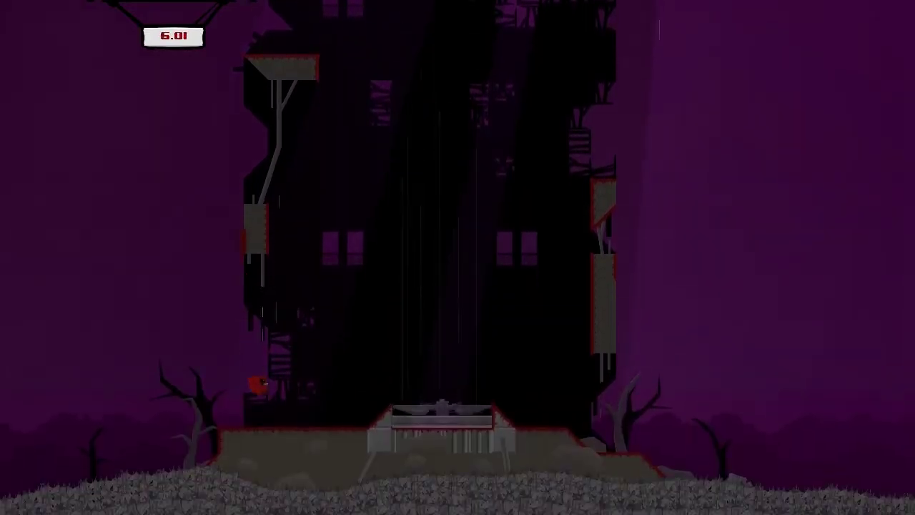
key(space)
key(Left)
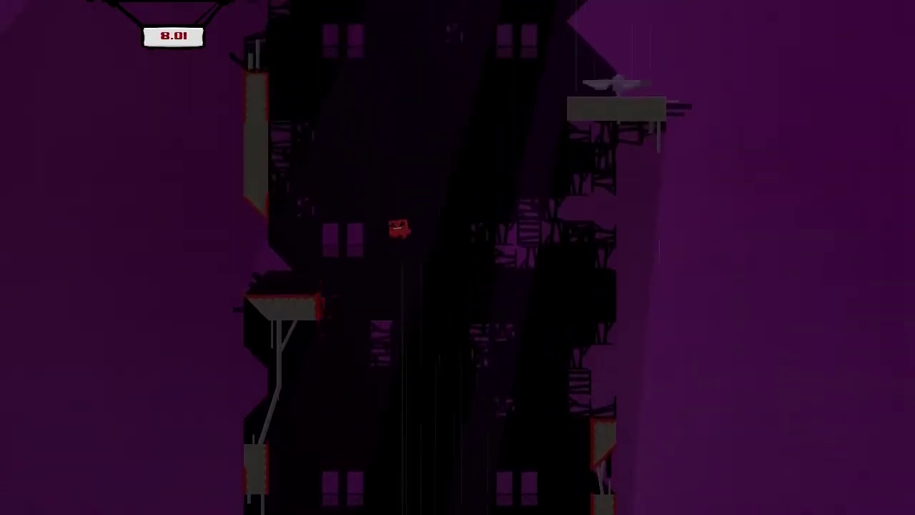
key(Left)
key(space)
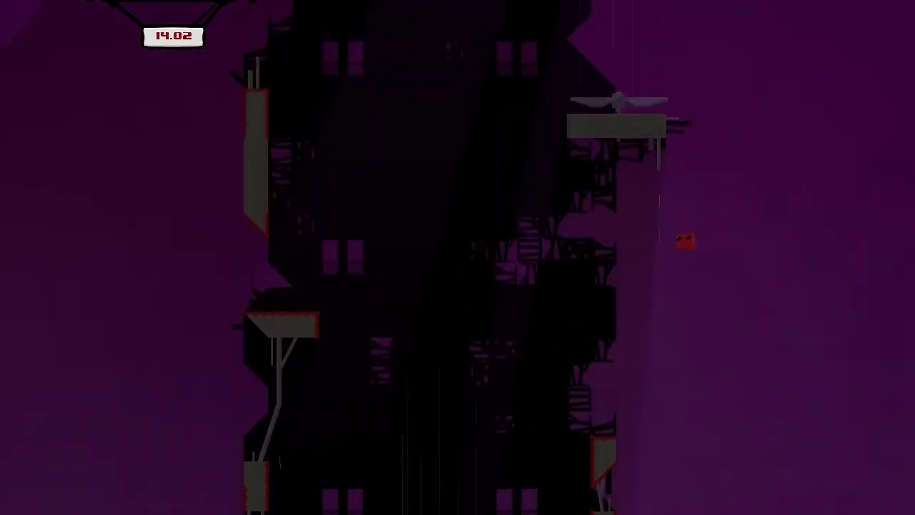
Get back onto the right wall and work between the walls up to the left wall
key(Left)
key(space)
key(Left)
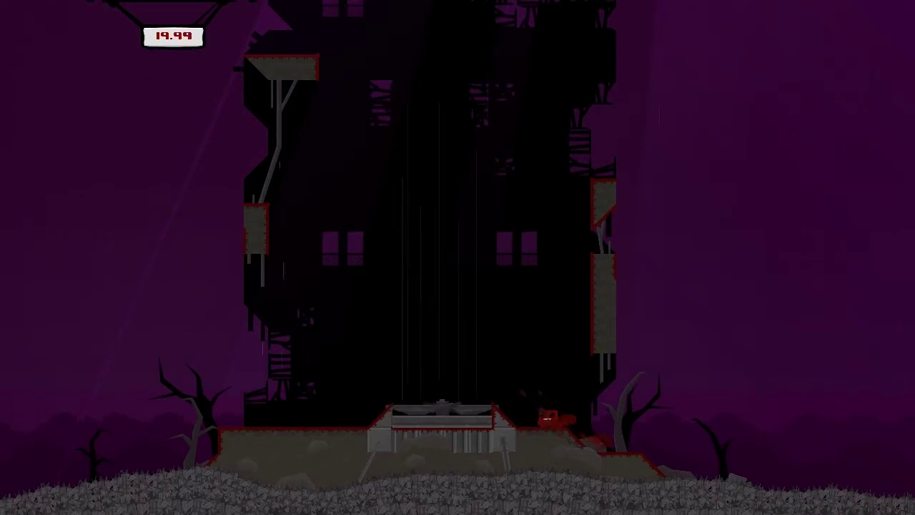
key(space)
key(Left)
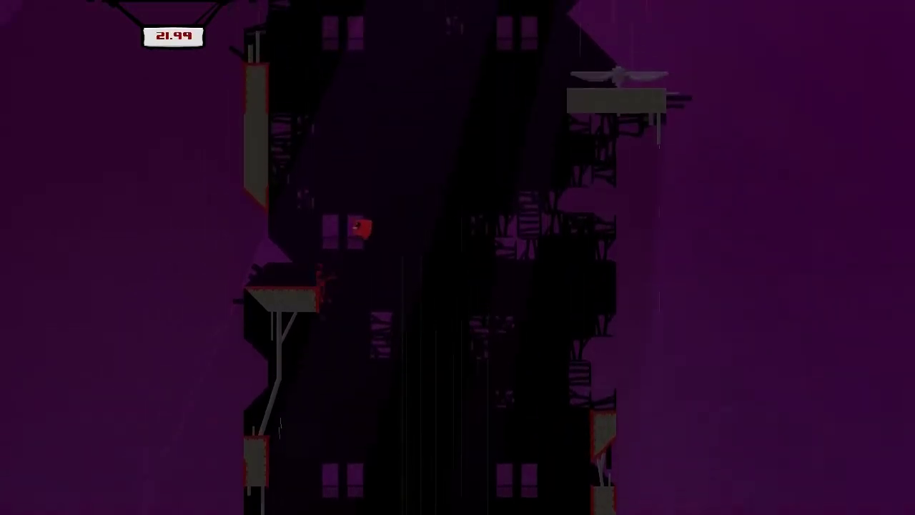
key(Left)
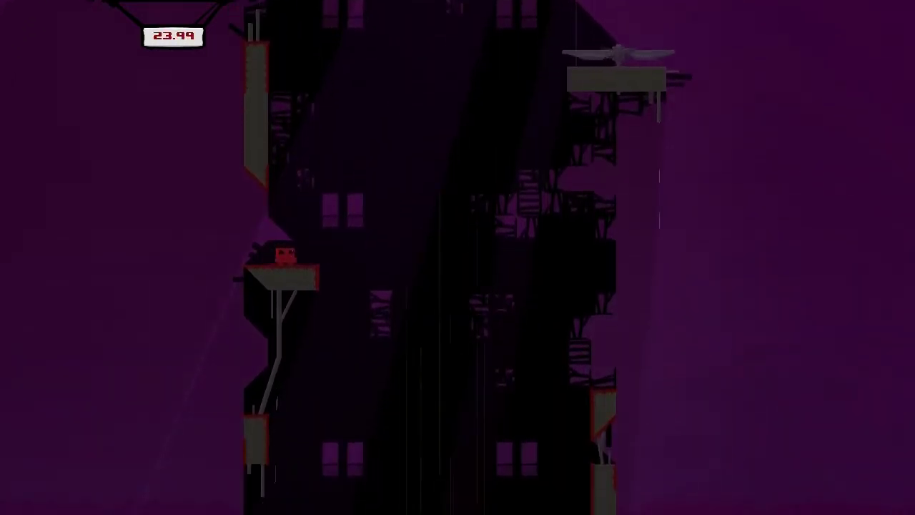
key(space)
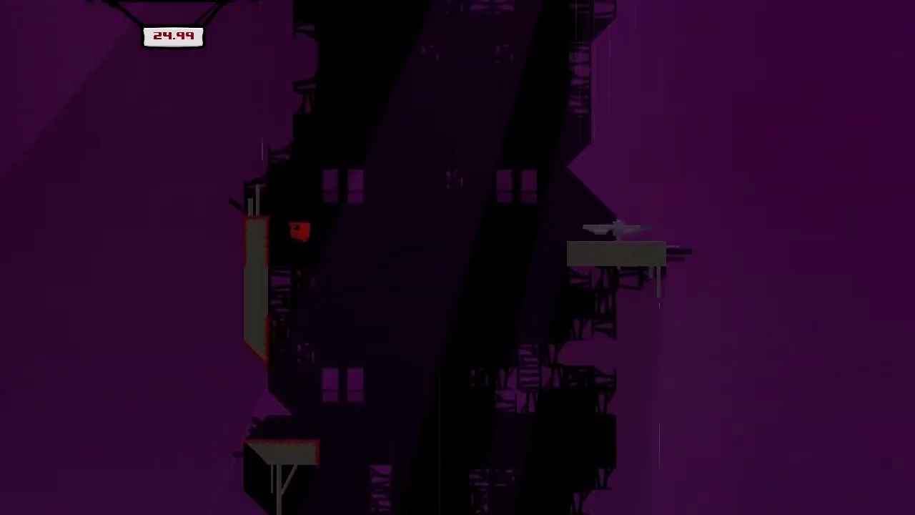
key(space)
Wall-jump across the gap, land on the left pillar and leap right
key(Right)
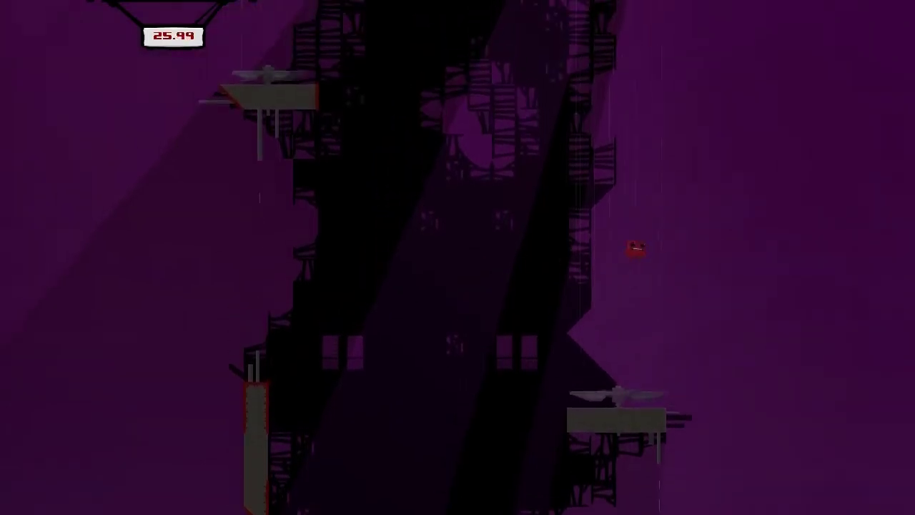
key(Left)
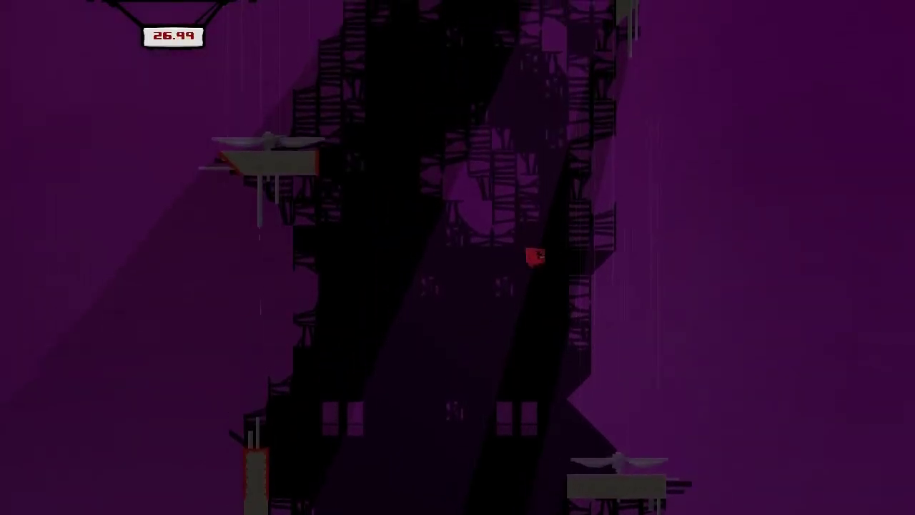
key(Right)
key(Left)
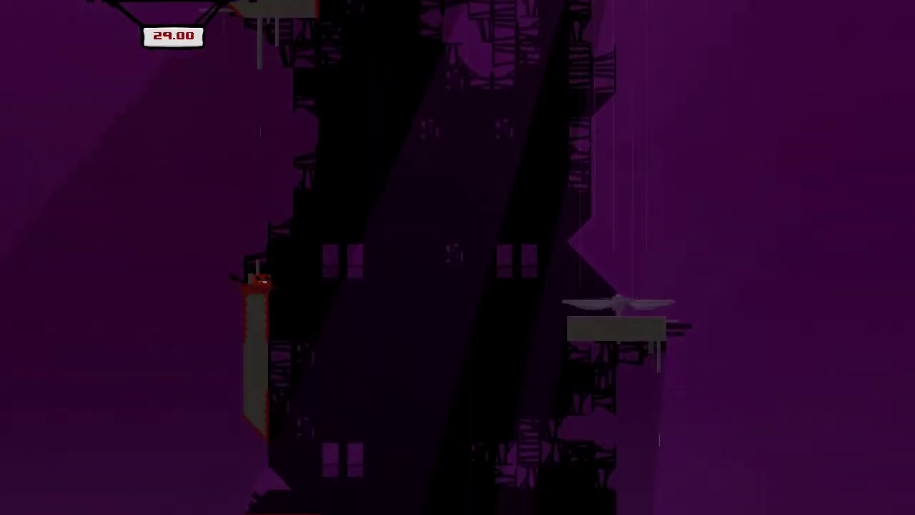
key(space)
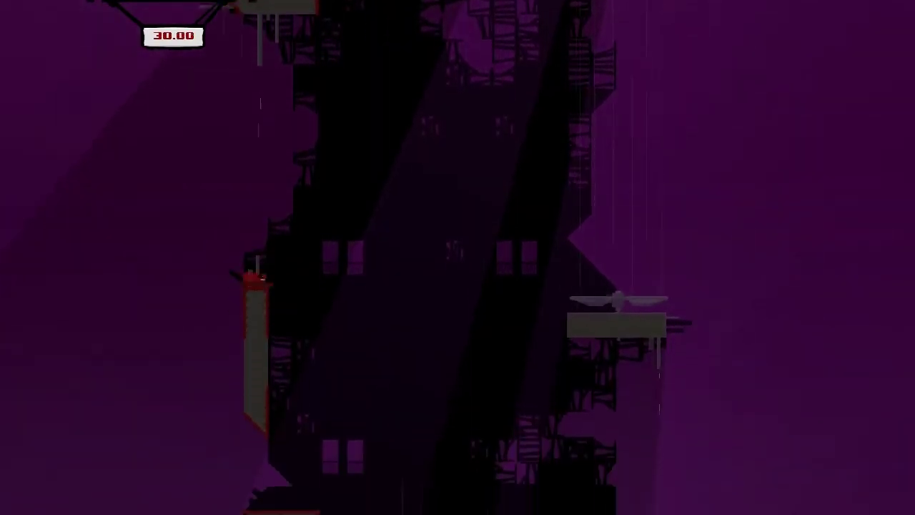
key(space)
key(Right)
key(Right)
Reach the upper-left platform, bounce off the right wall, then drop and run right
key(space)
key(Left)
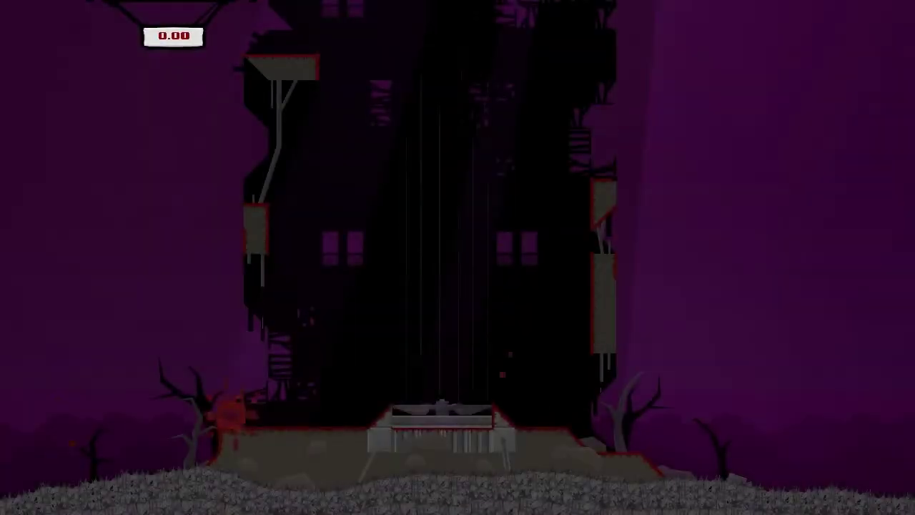
key(space)
key(Right)
key(space)
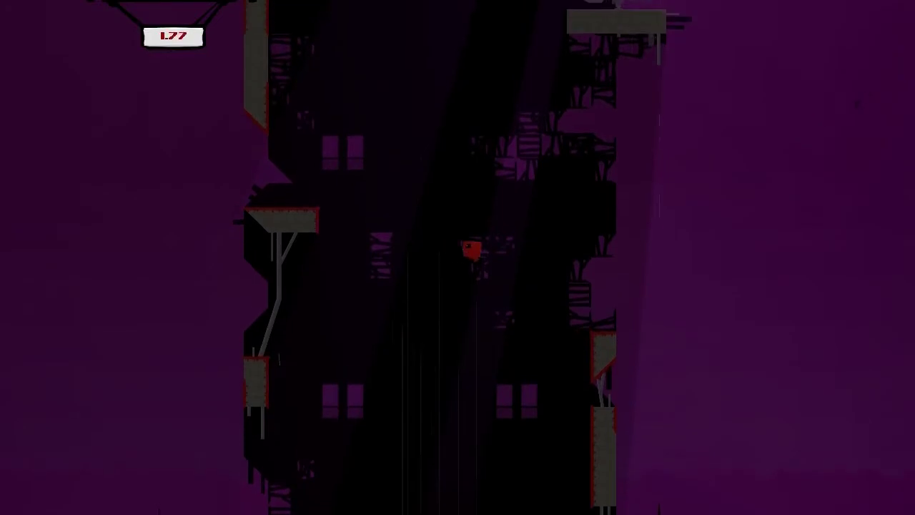
key(Right)
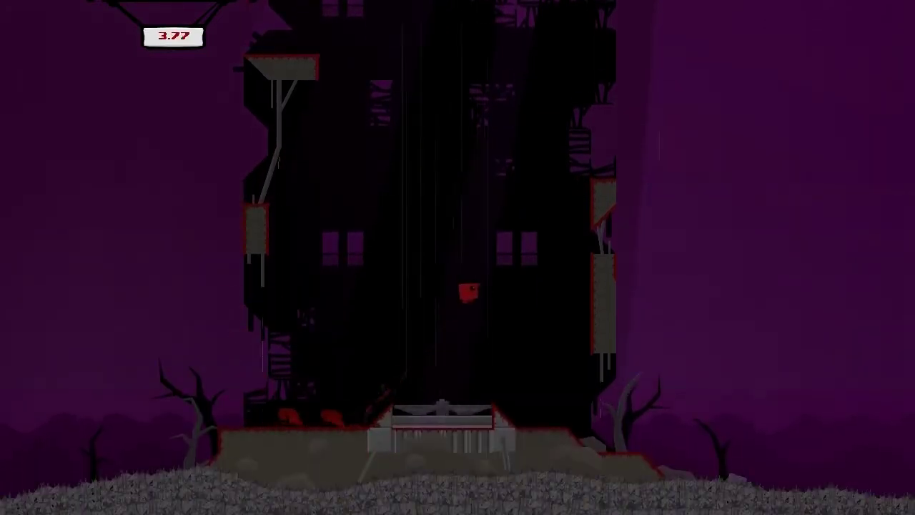
Leap onto the tower's outer right face, wall-jump up, and cross to the left ledge
key(Right)
key(space)
key(Left)
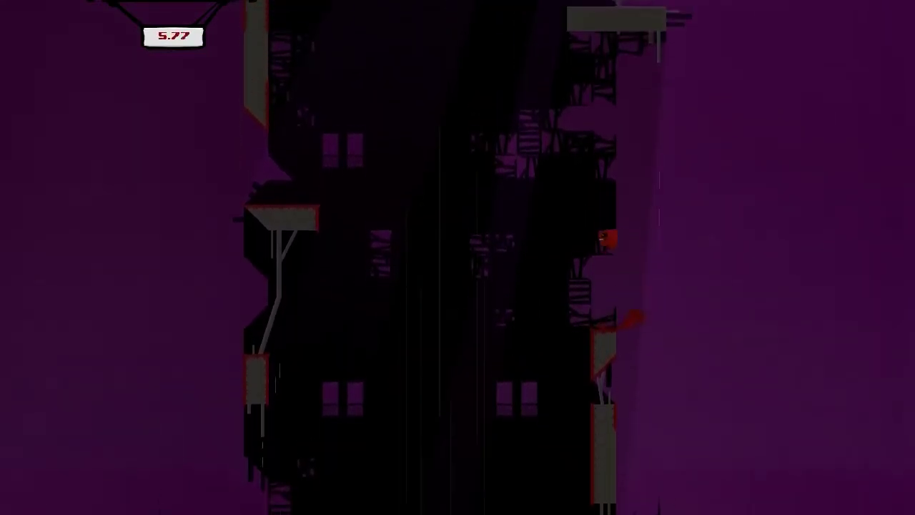
key(space)
key(Right)
key(space)
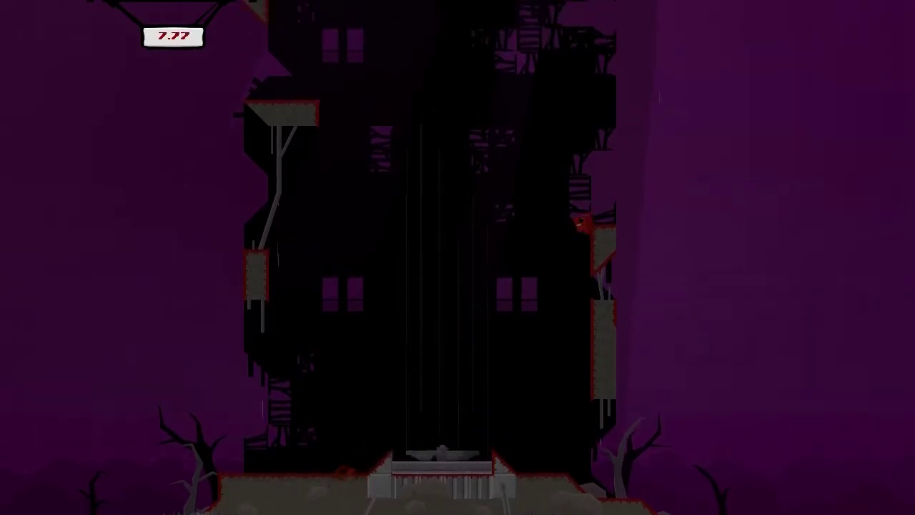
key(space)
key(Left)
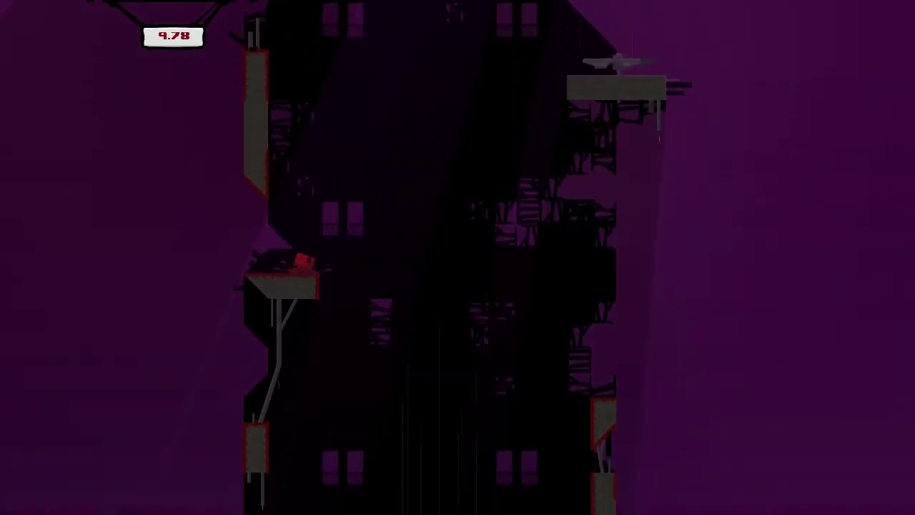
Wall-jump to the right wall and over onto the tower top beside Bandage Girl
key(Left)
key(space)
key(Right)
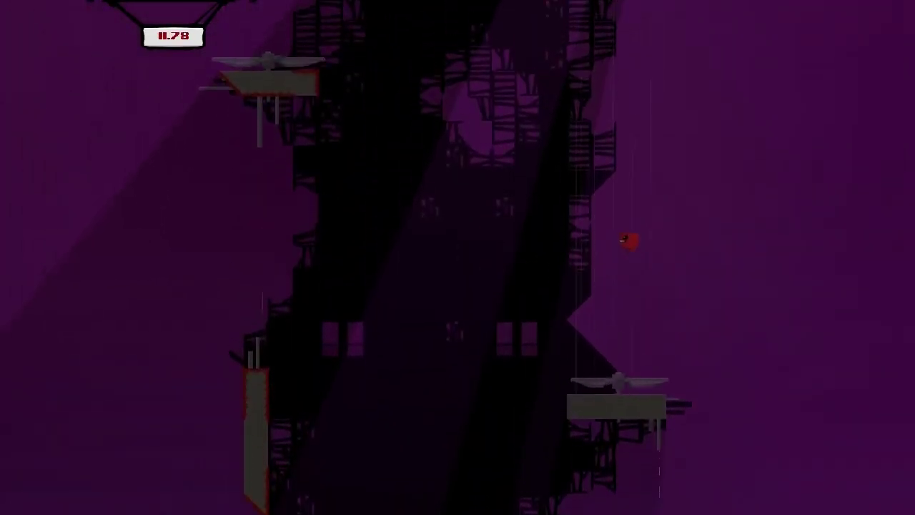
key(space)
key(Left)
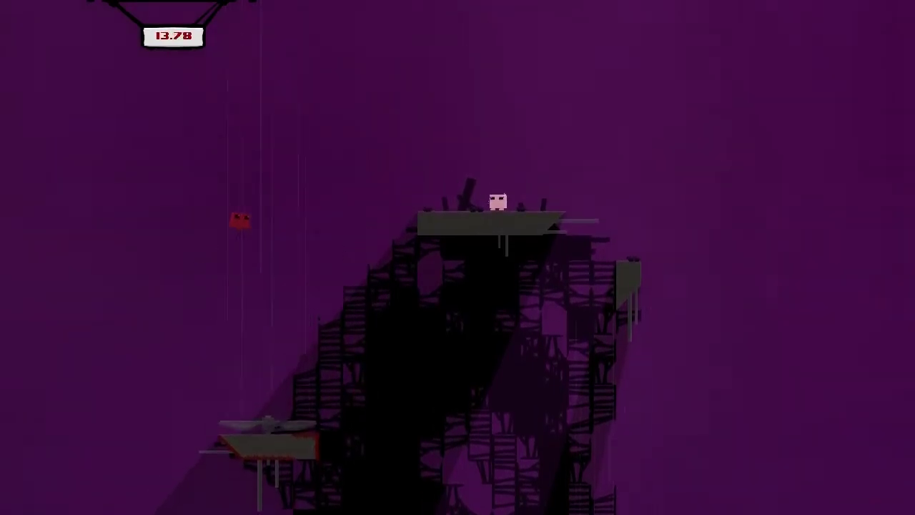
key(Right)
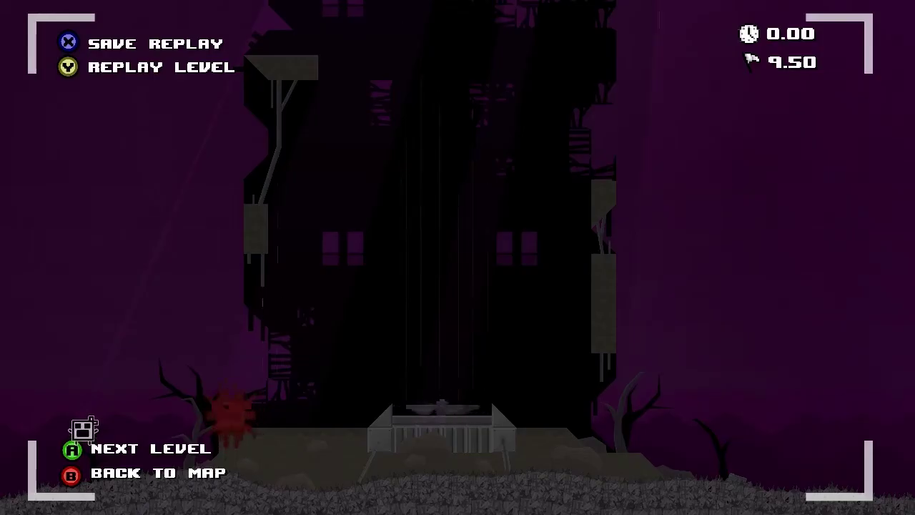
Choose Next Level to load 2-5 Big Empty and start up its right wall
key(space)
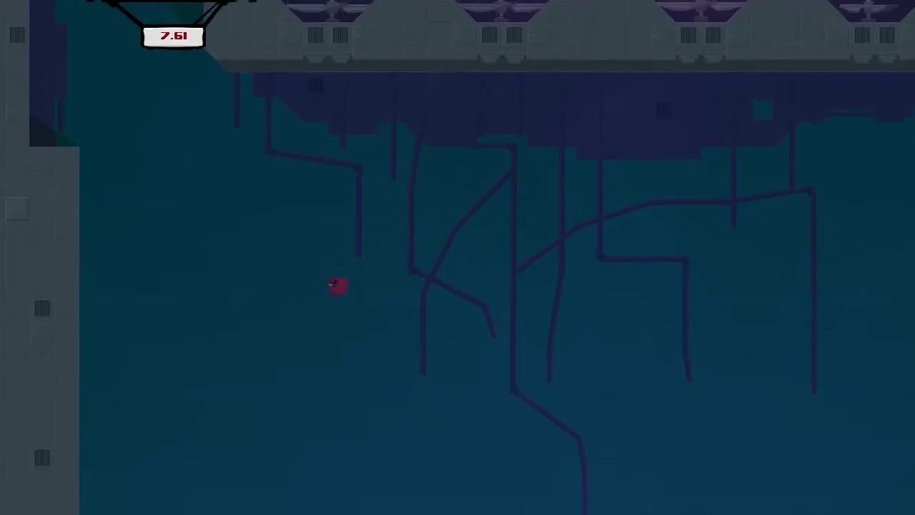
Climb onto the ledge by the left wall and jump right toward the ceiling
key(space)
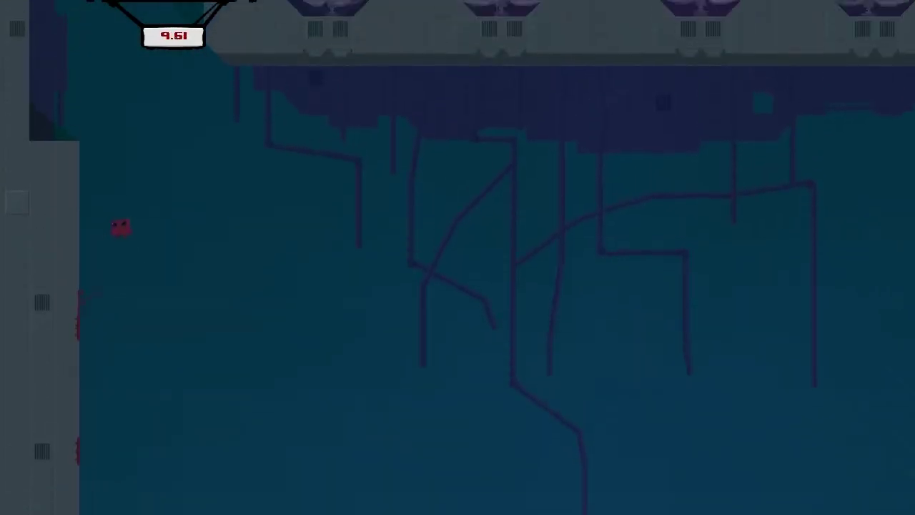
key(Left)
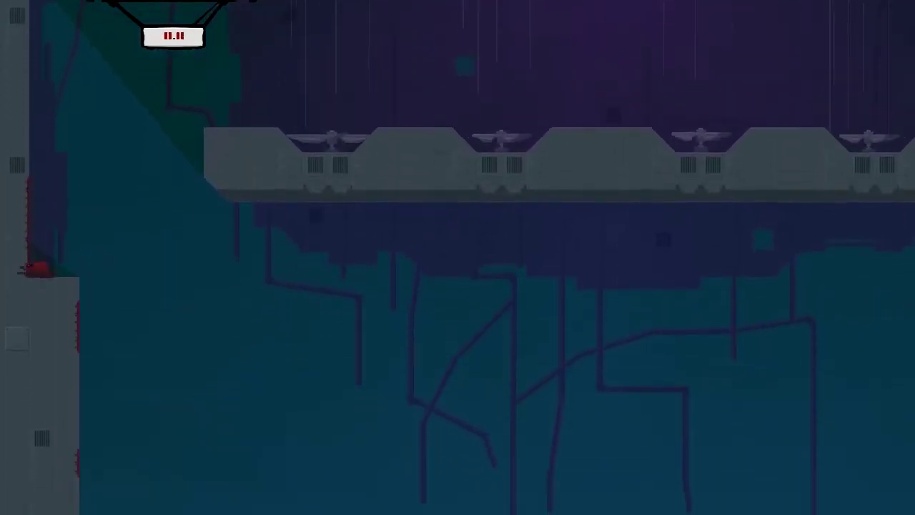
key(space)
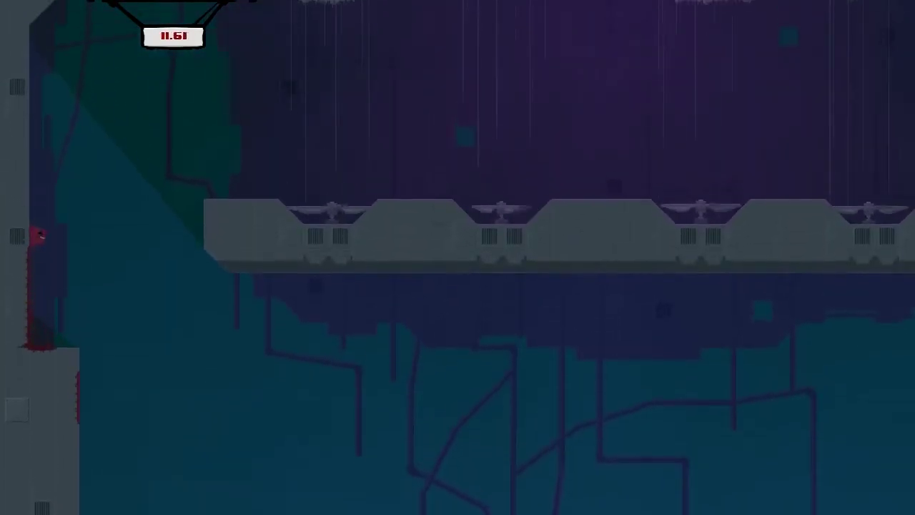
key(Right)
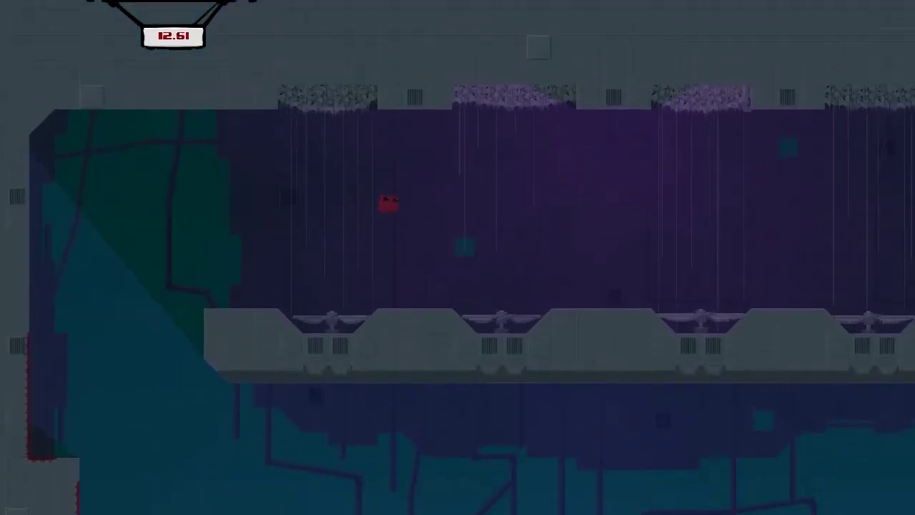
key(space)
key(Right)
key(Left)
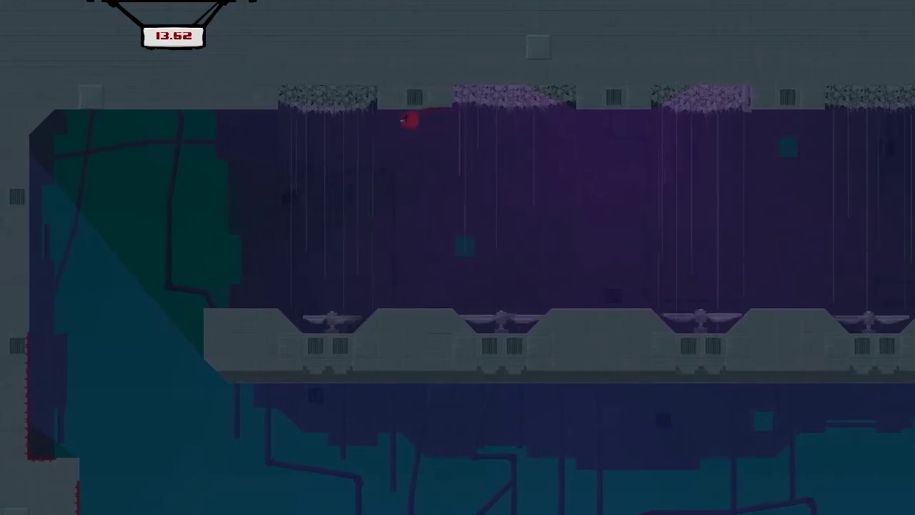
key(Right)
key(space)
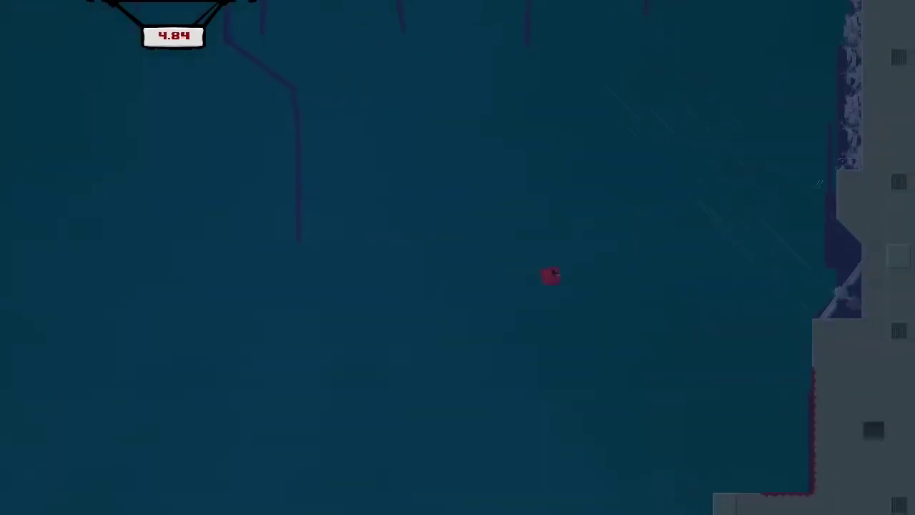
key(Right)
key(space)
key(space)
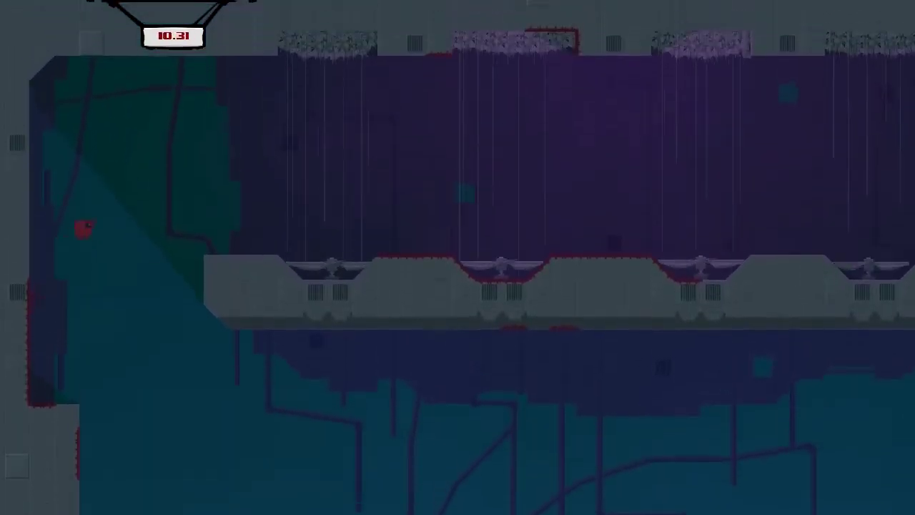
Wall-jump off the left wall and leap up and right toward the ceiling
key(Right)
key(Left)
key(space)
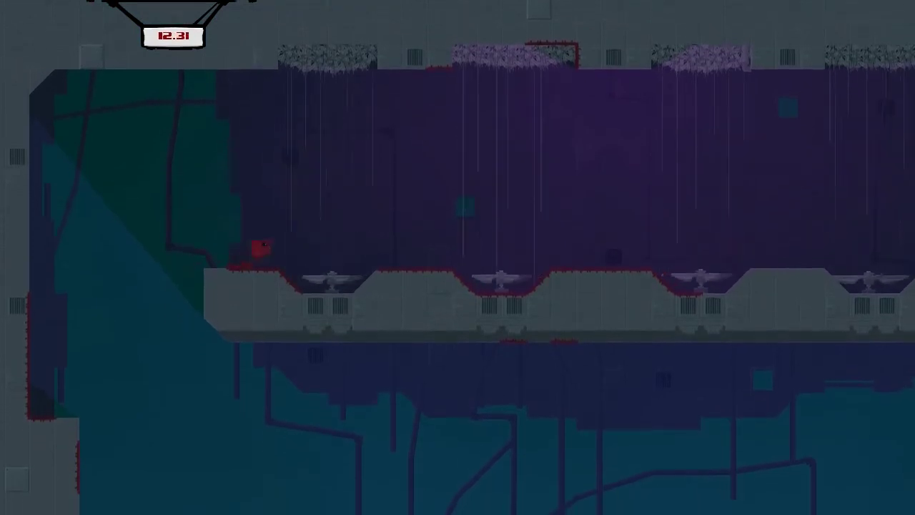
key(Right)
Run right across the purple room into the green area and slide down to Bandage Girl
key(Left)
key(space)
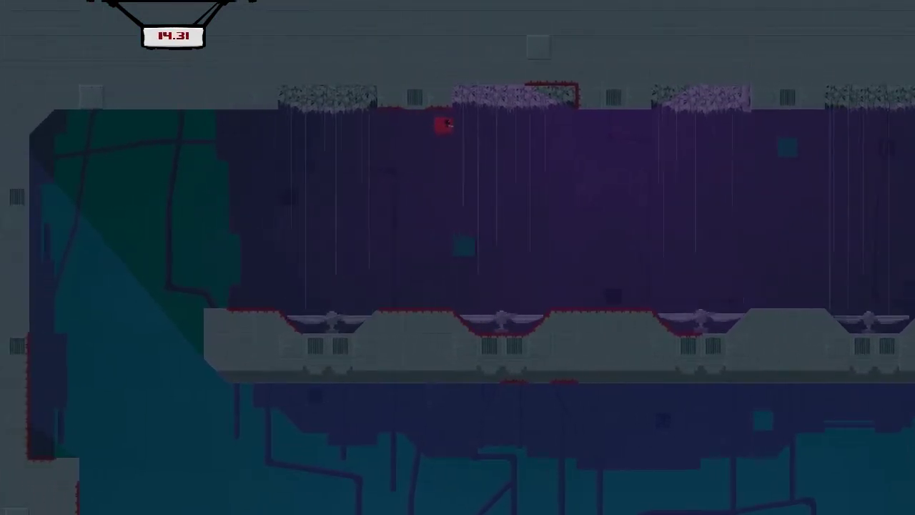
key(Right)
key(space)
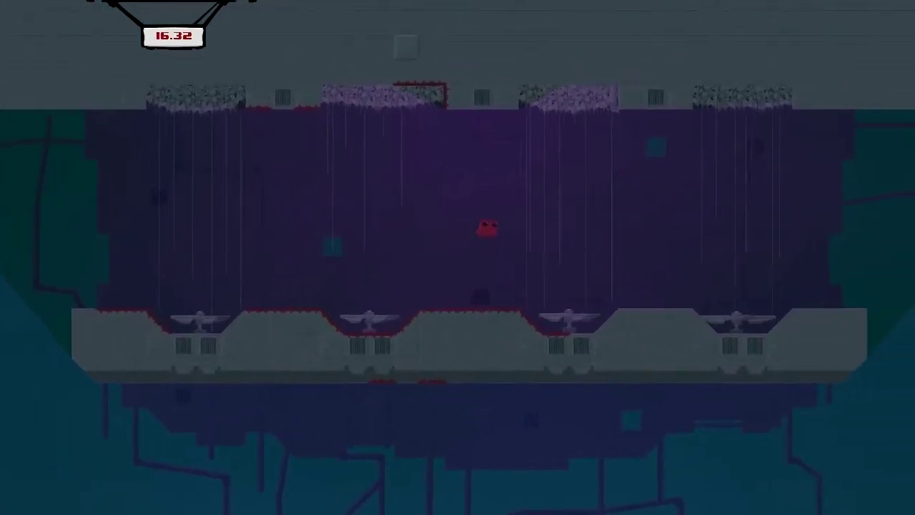
key(space)
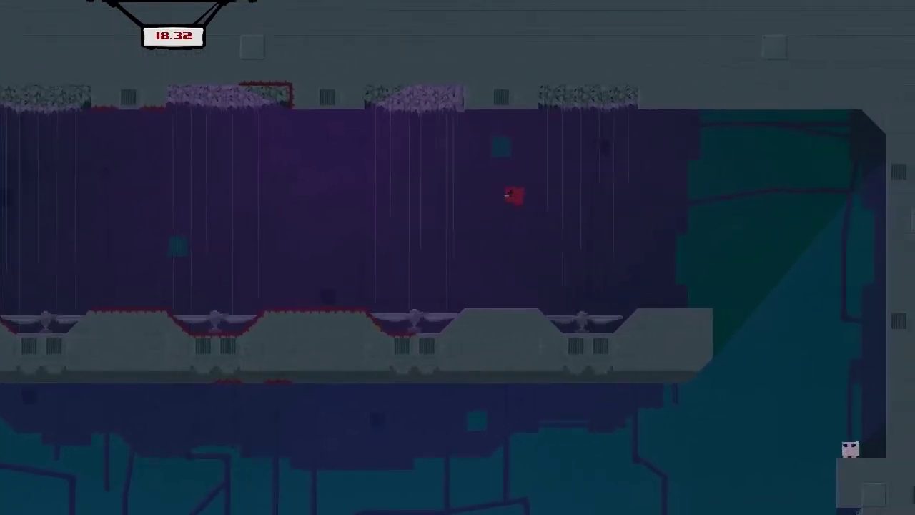
key(Right)
key(space)
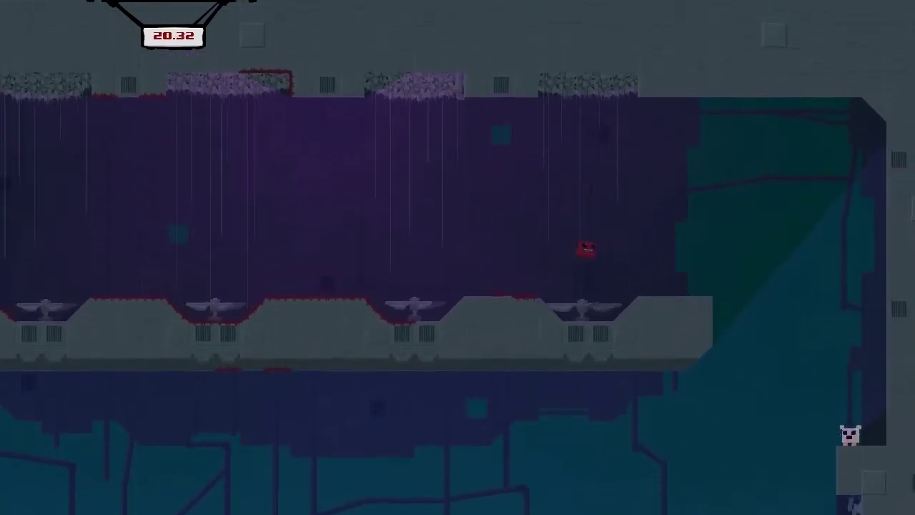
key(Left)
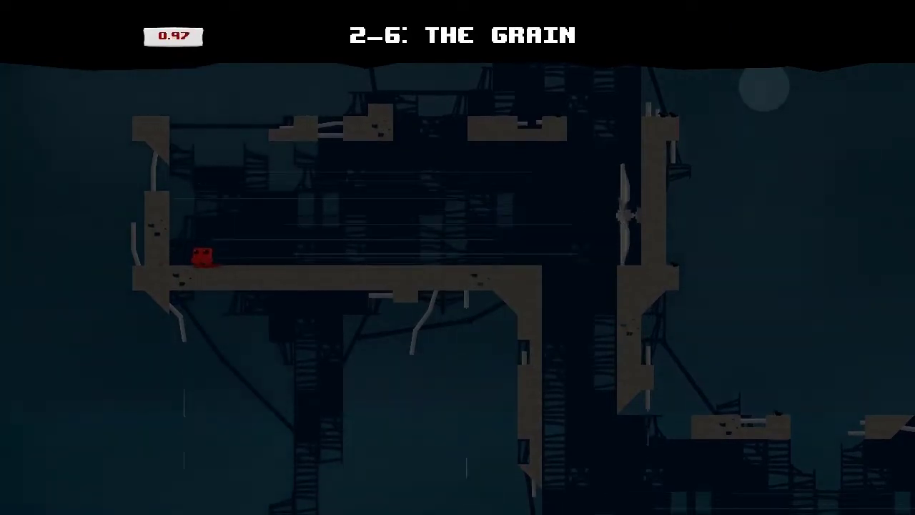
Jump up the left wall, then drop right and run and jump along the floor
key(space)
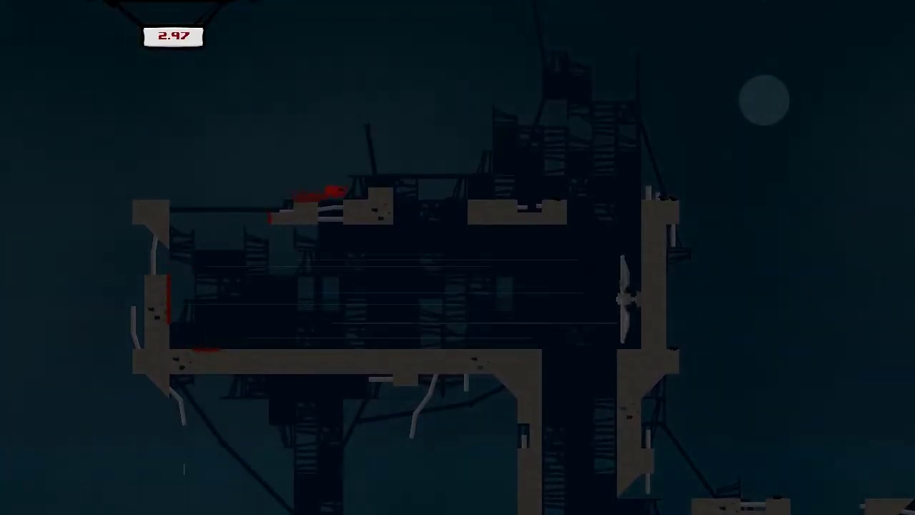
key(Right)
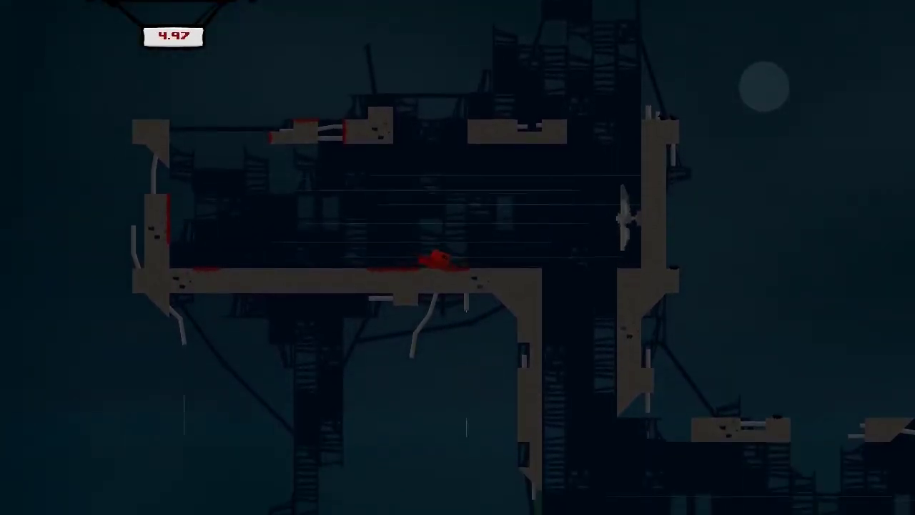
key(space)
key(Left)
key(Right)
key(space)
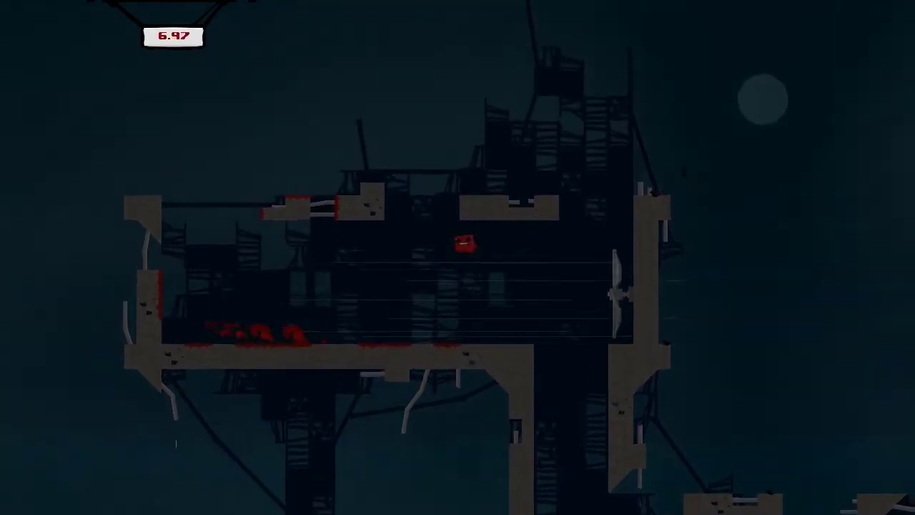
Climb the left wall to the upper platform, then run off it toward the rocky slope
key(Left)
key(space)
key(space)
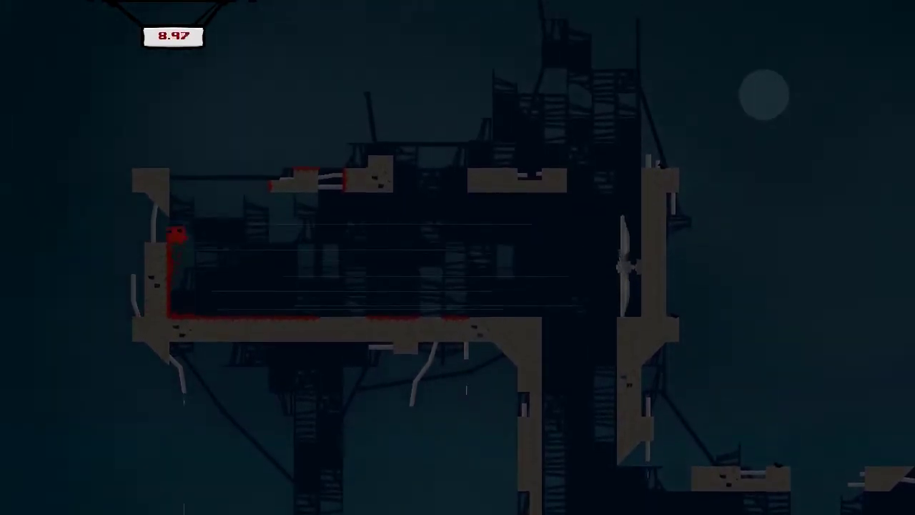
key(space)
key(space)
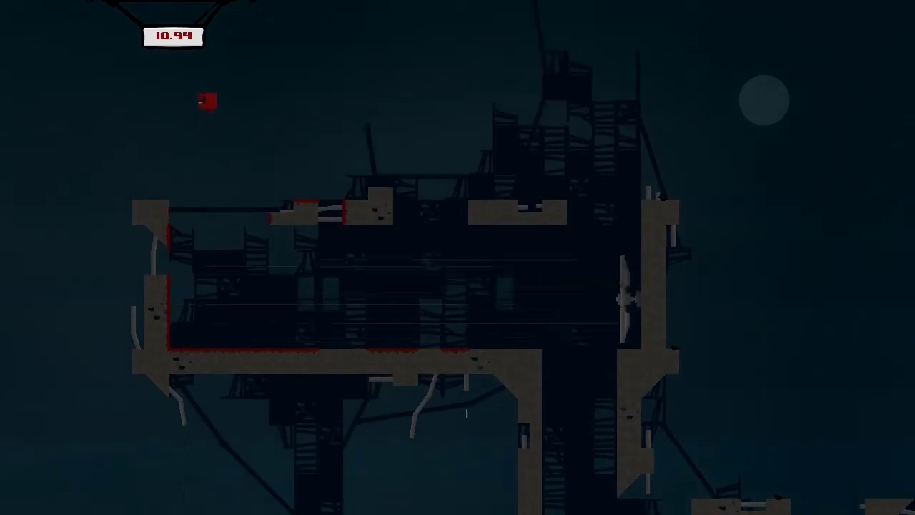
key(Right)
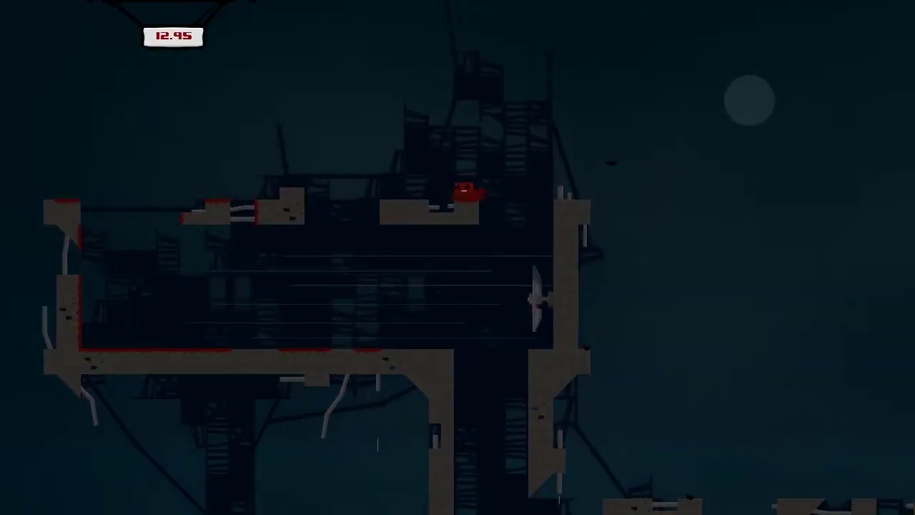
key(Right)
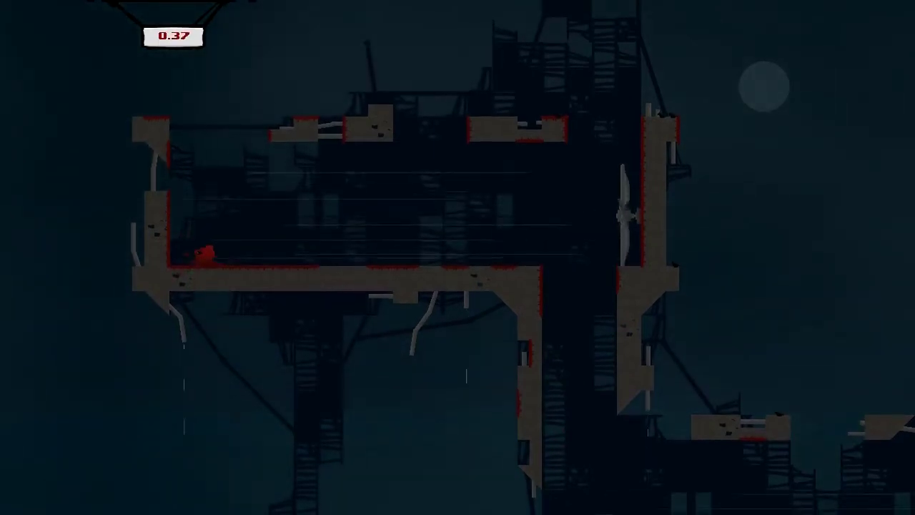
key(Left)
key(space)
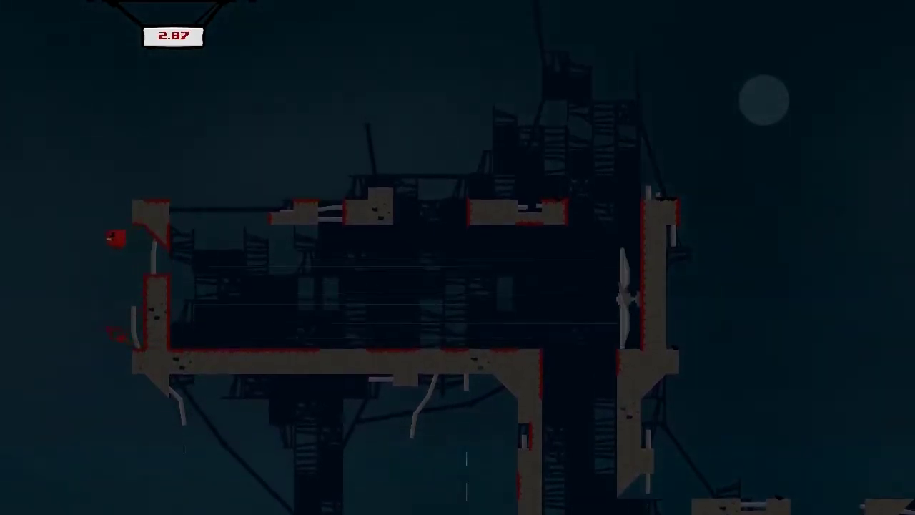
key(Right)
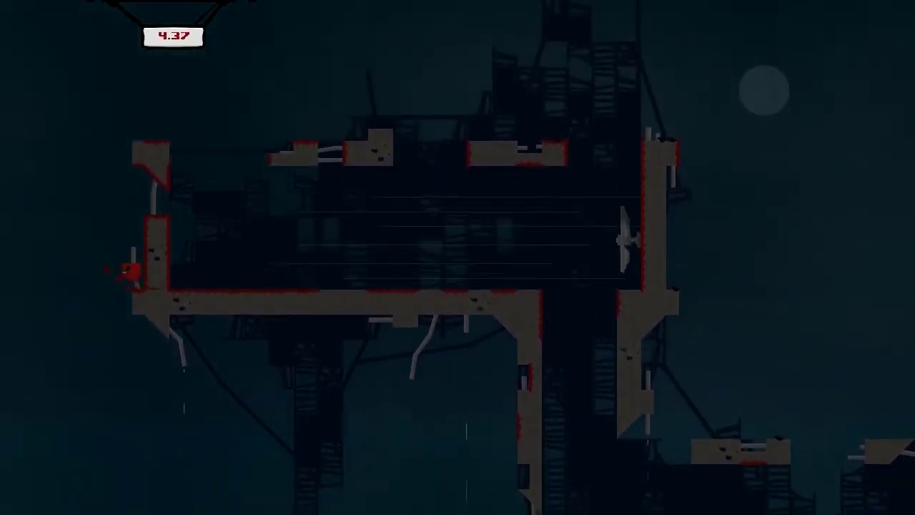
key(Right)
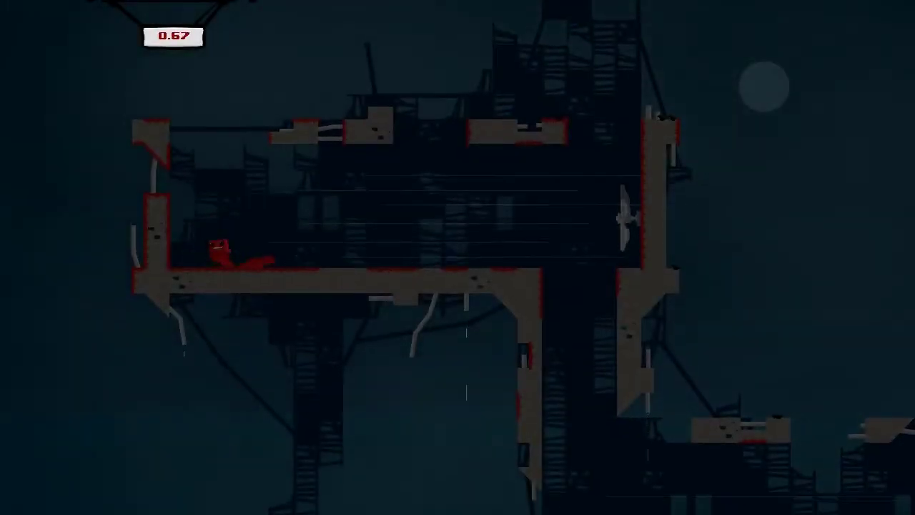
key(space)
key(space)
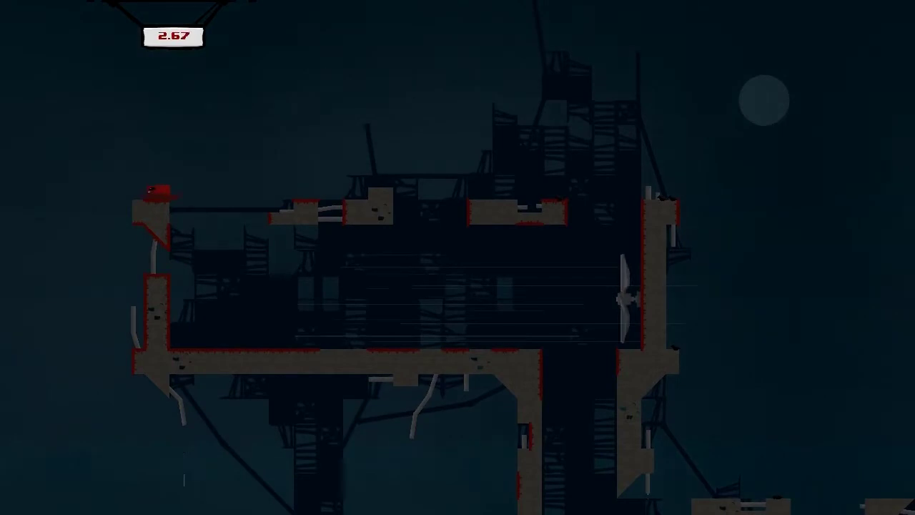
key(space)
key(Right)
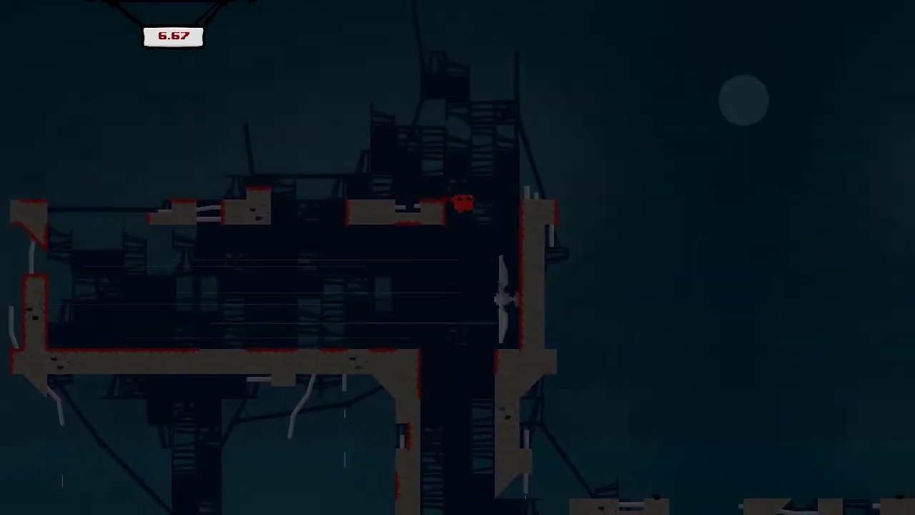
key(Left)
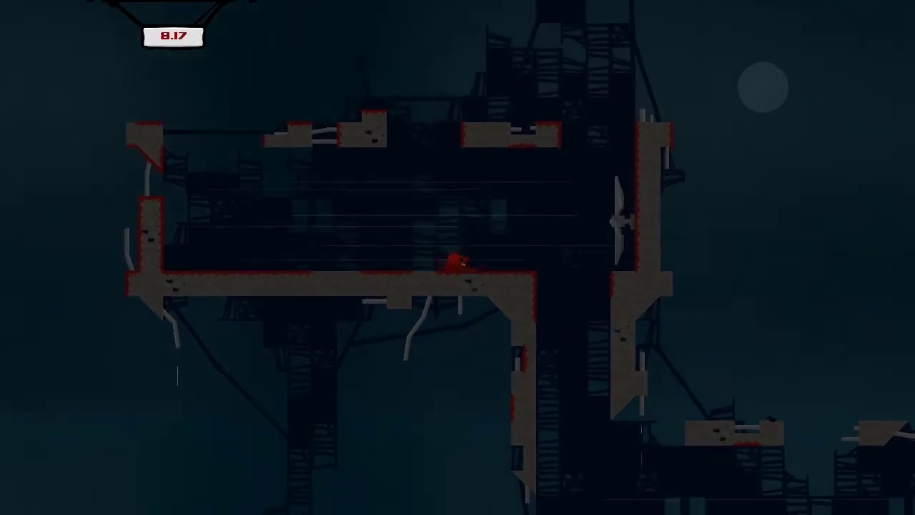
key(space)
key(Left)
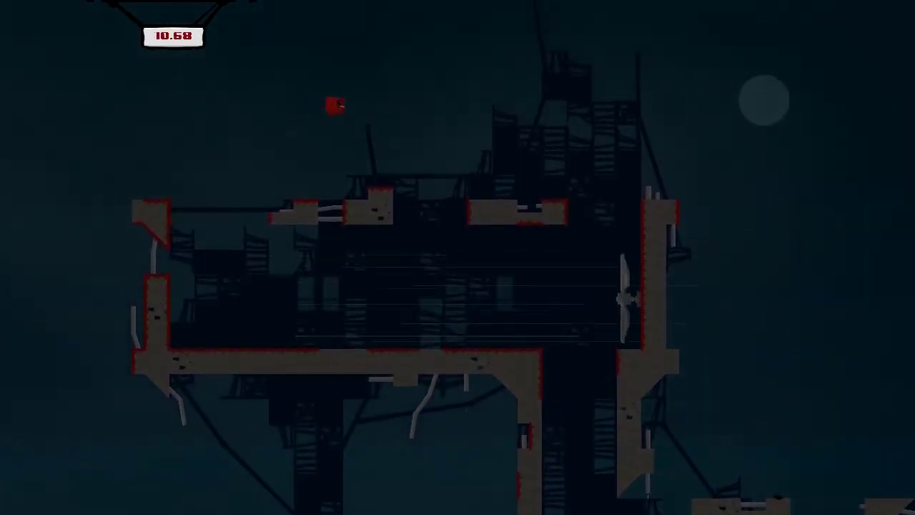
key(Right)
key(space)
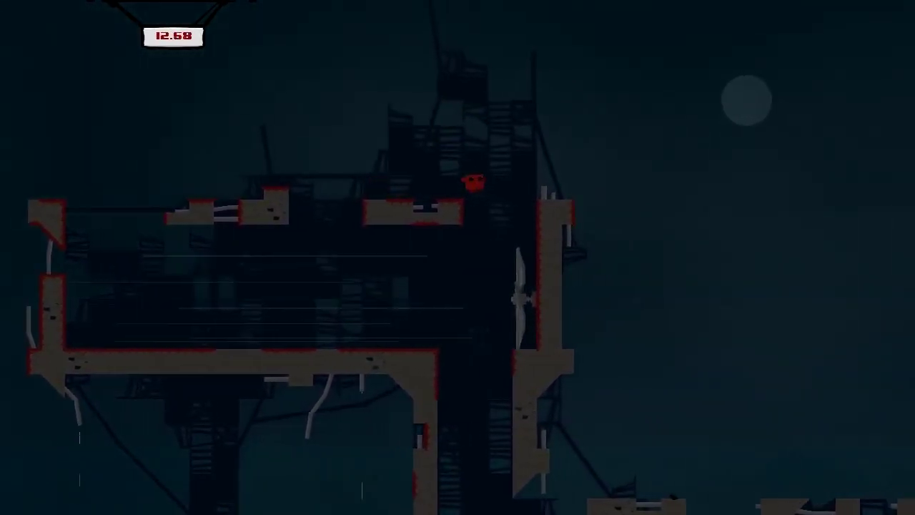
key(Right)
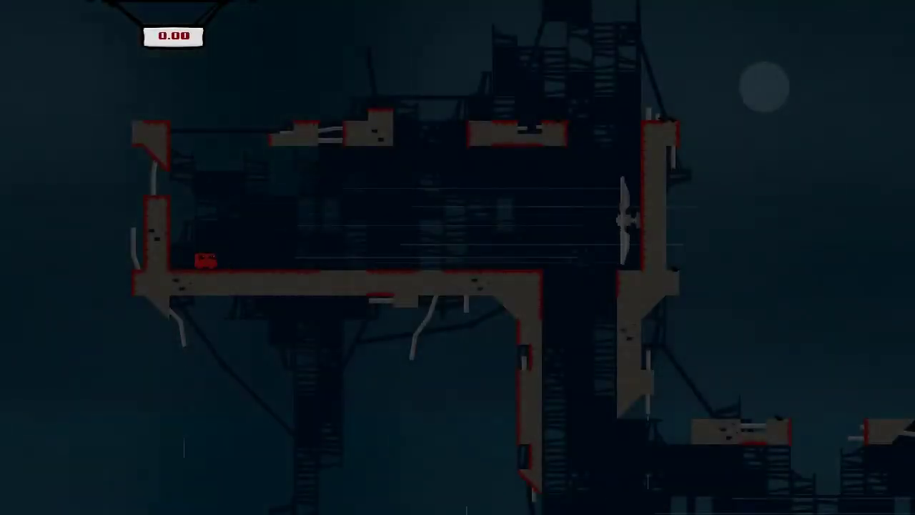
key(Right)
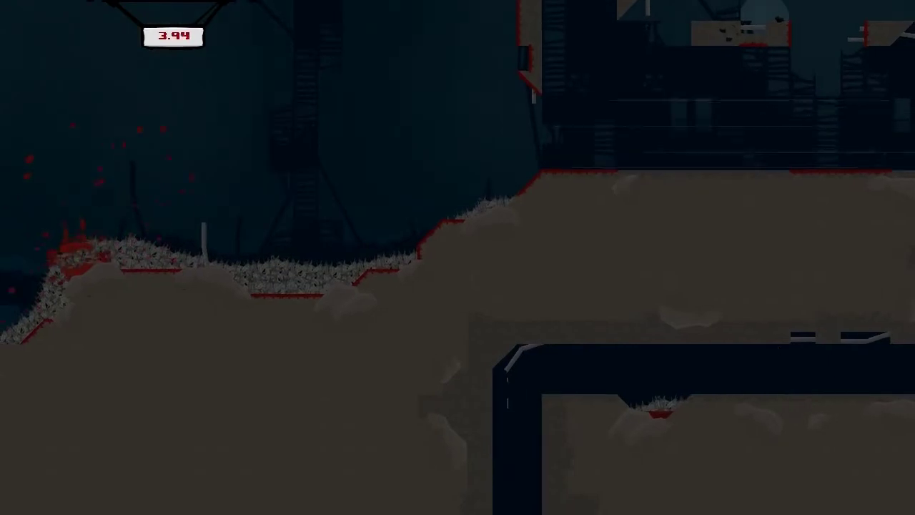
key(space)
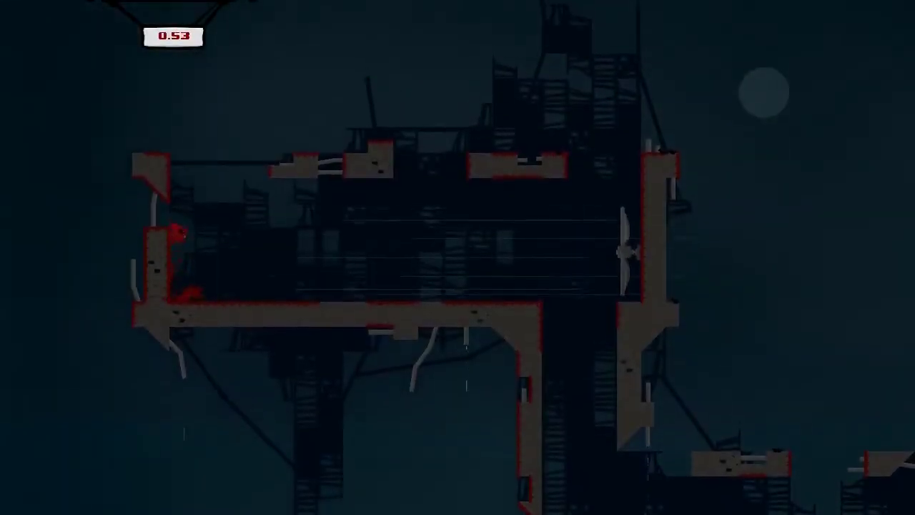
key(Right)
key(space)
key(Right)
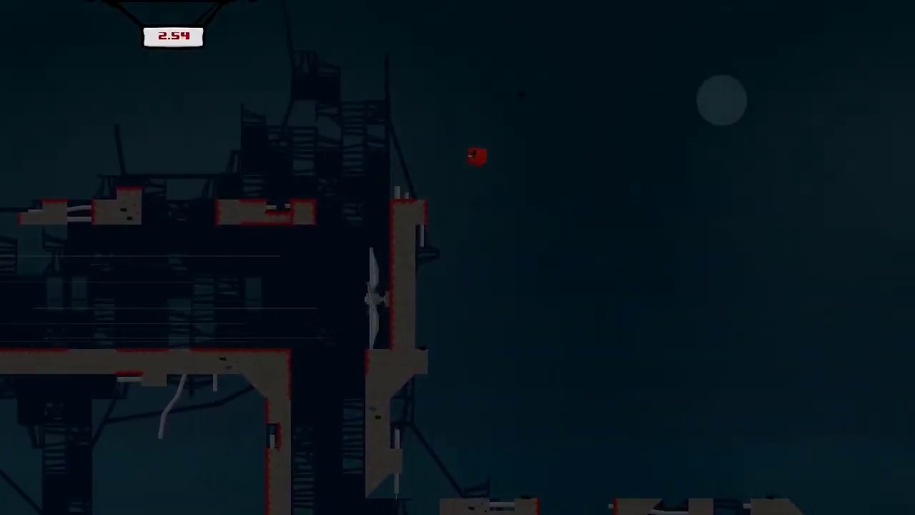
key(space)
key(Right)
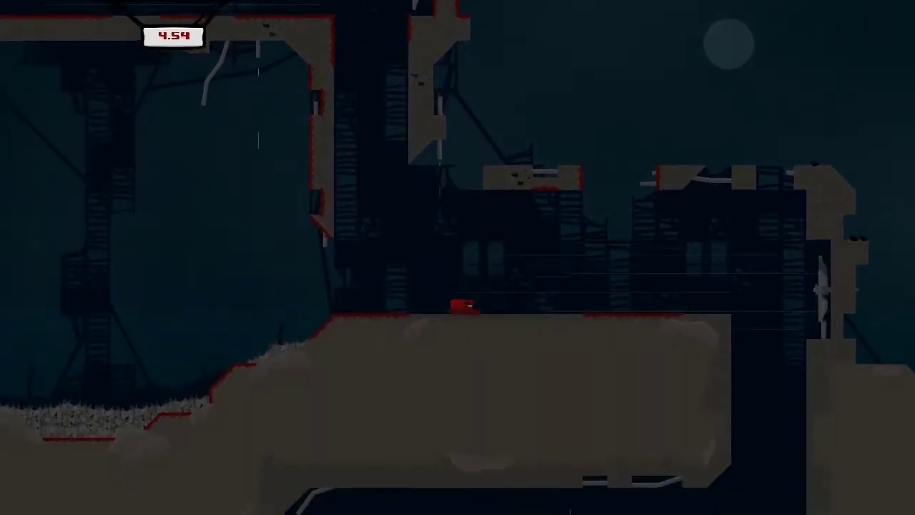
key(space)
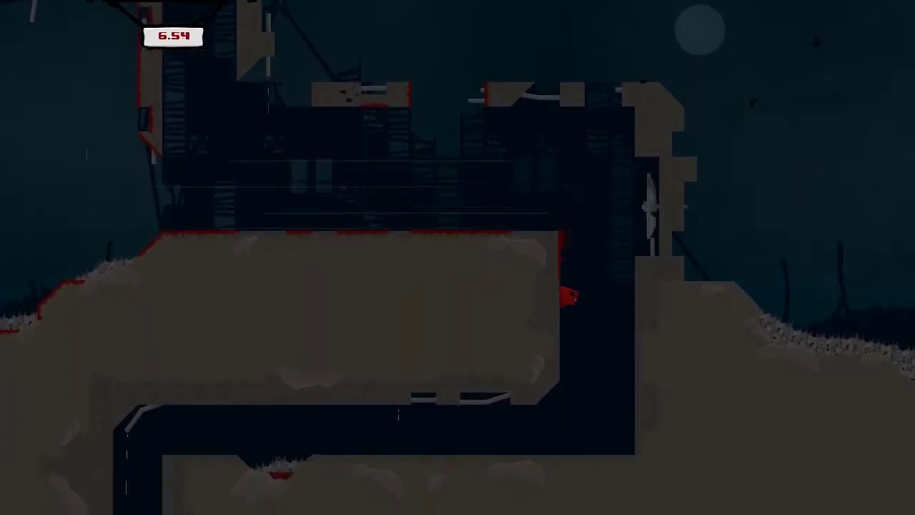
key(Left)
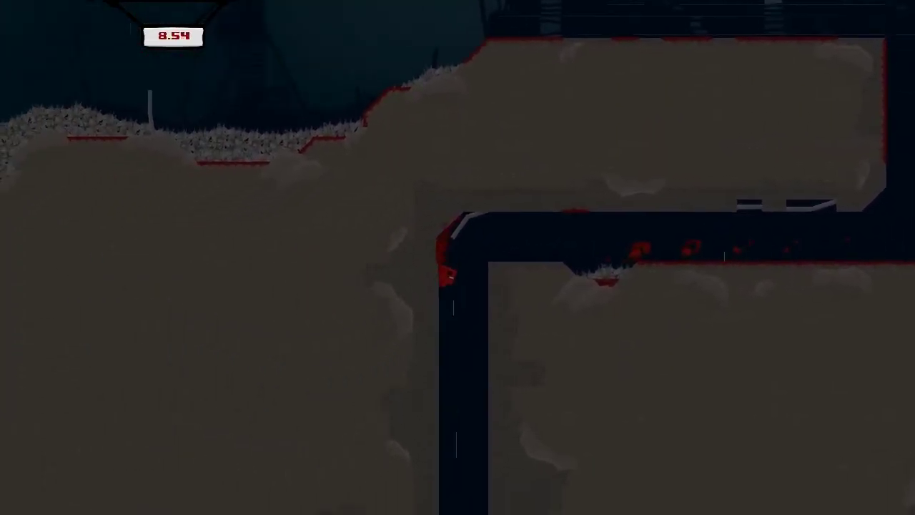
key(Right)
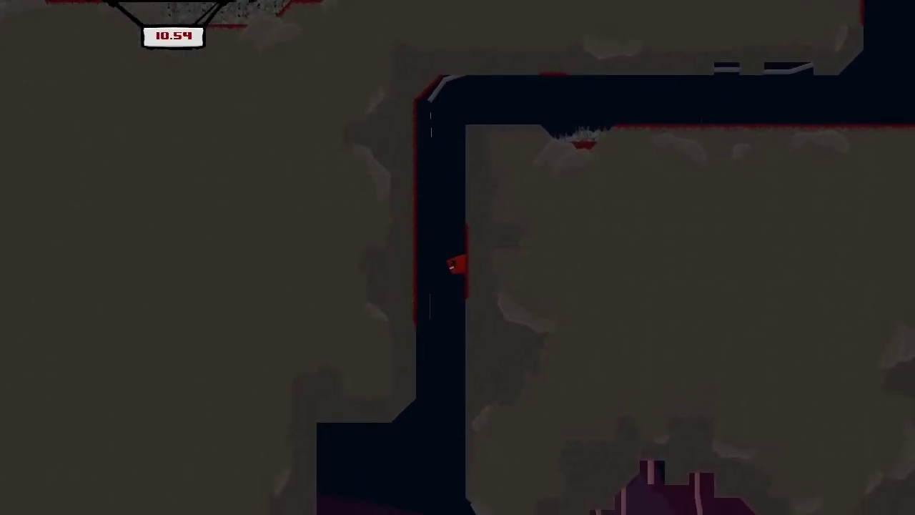
key(Left)
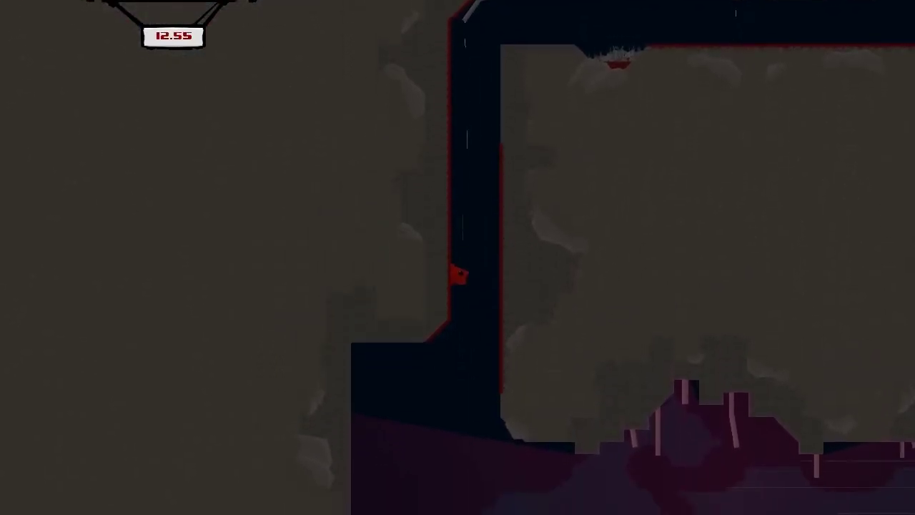
key(Right)
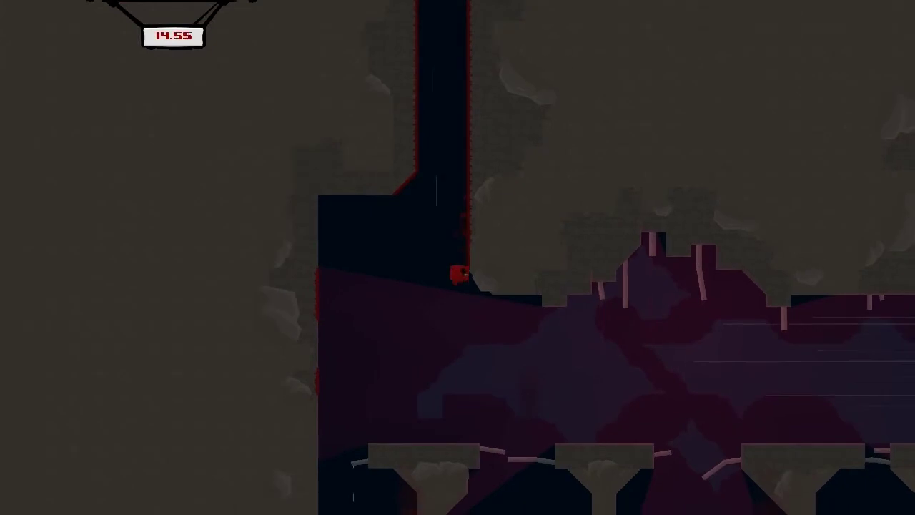
key(Right)
key(Right)
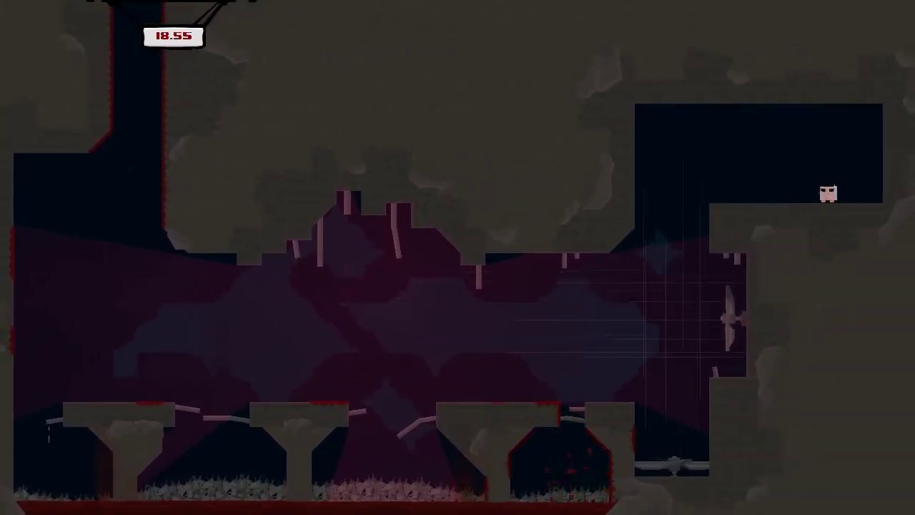
key(Right)
key(space)
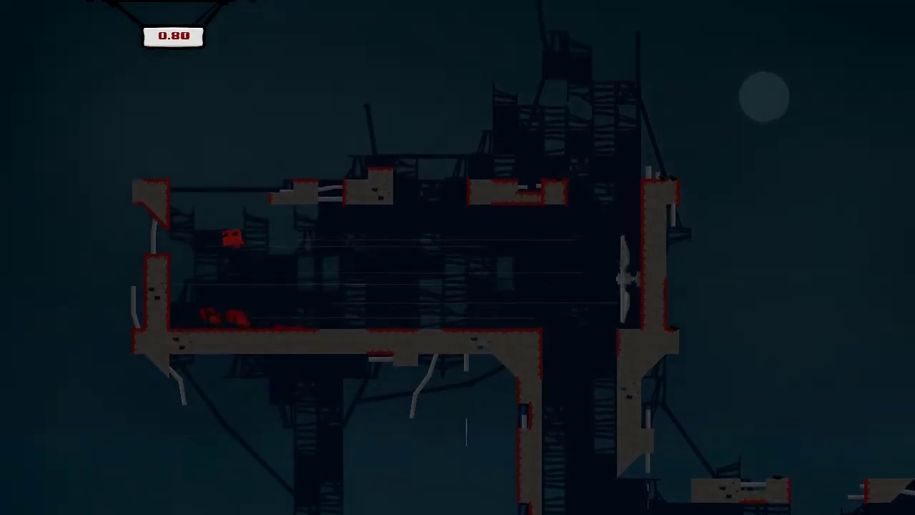
key(Right)
key(space)
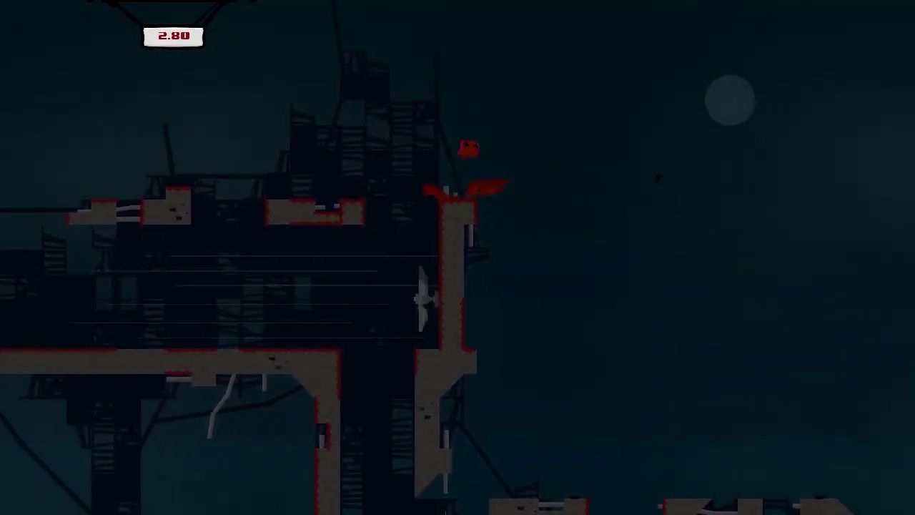
key(Left)
key(Right)
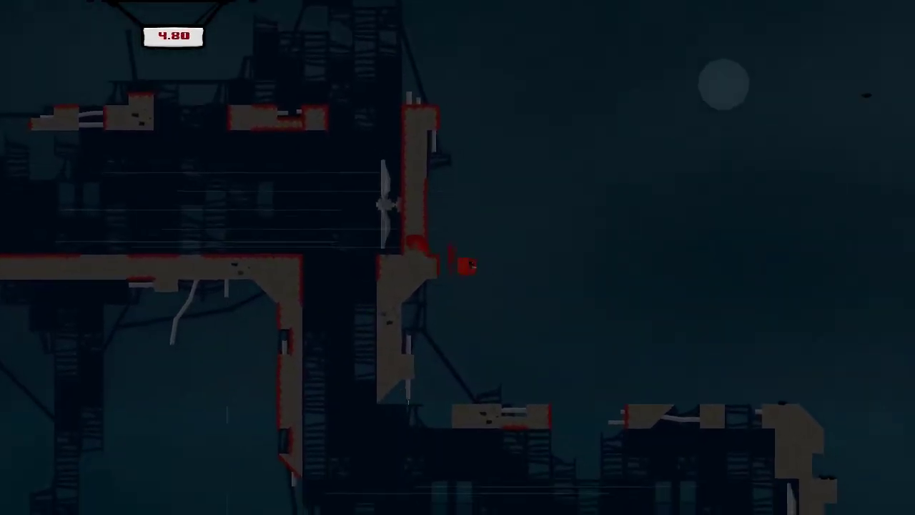
key(Right)
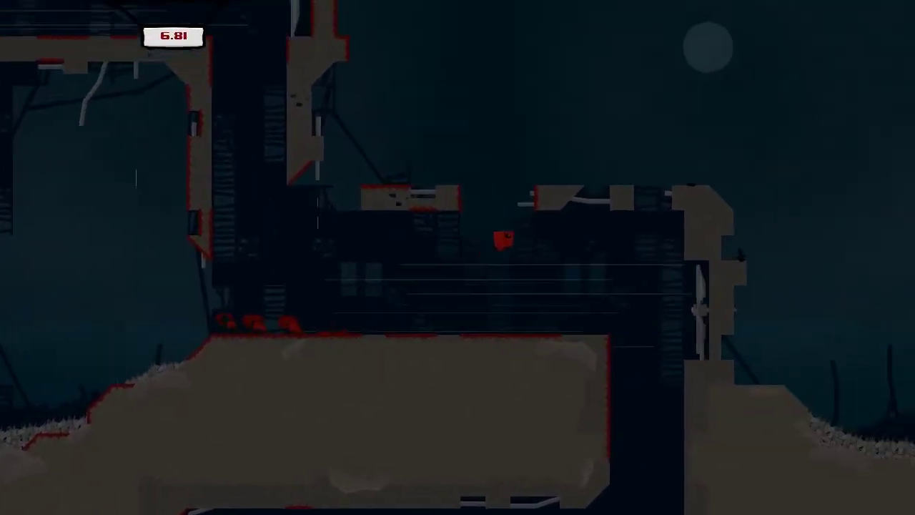
key(Left)
key(Left)
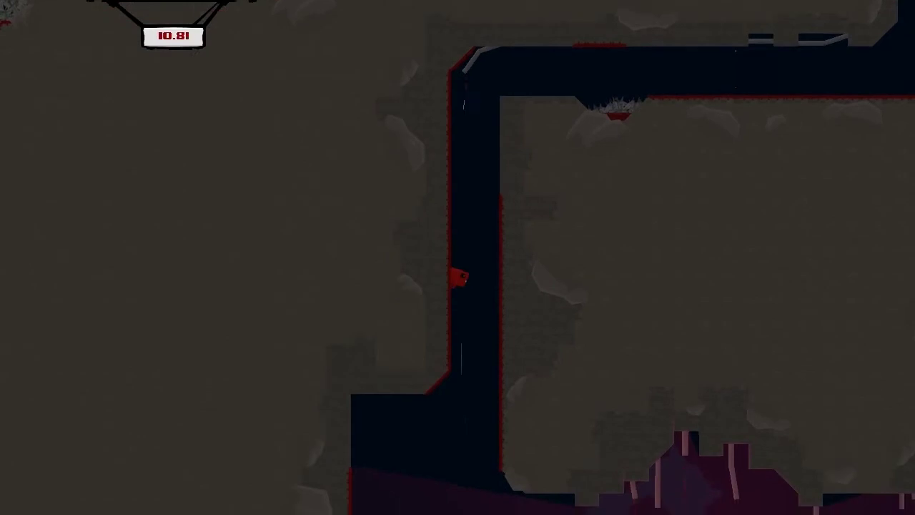
key(Left)
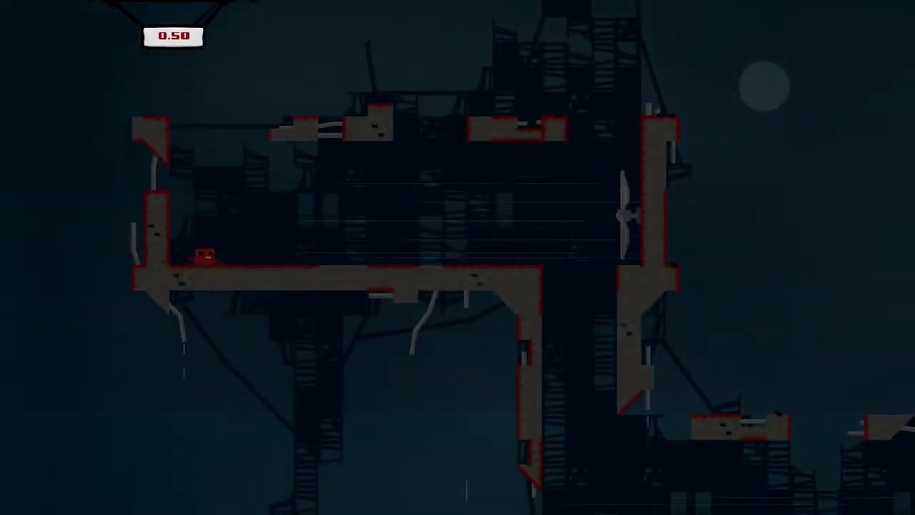
Run right across the rocky ground and drop down the shaft to the lower platform
key(space)
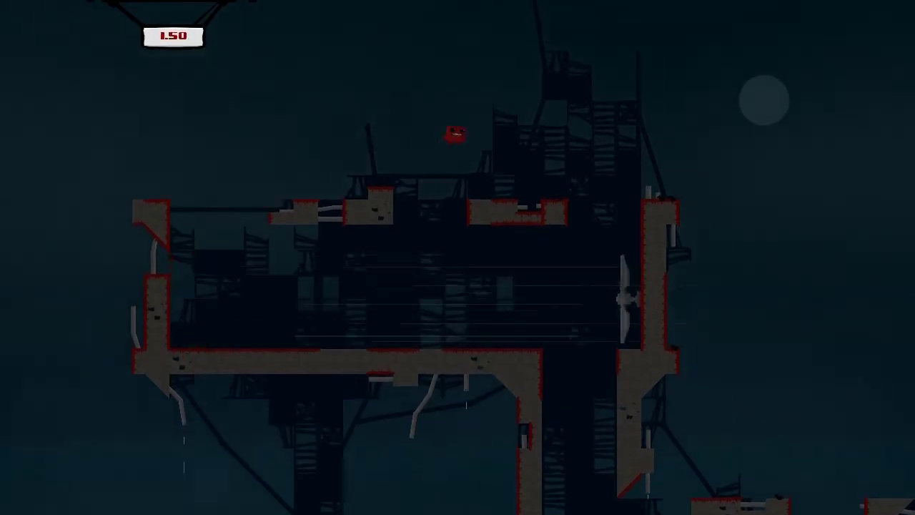
key(Right)
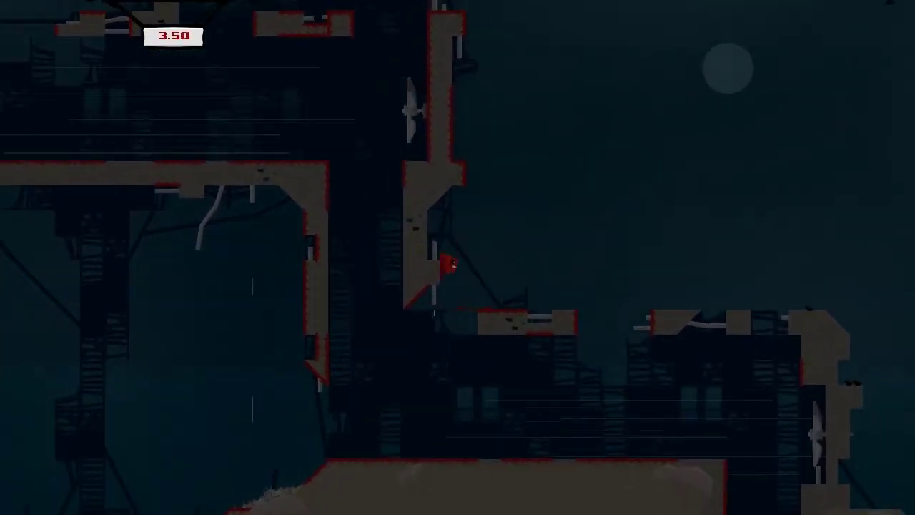
key(Left)
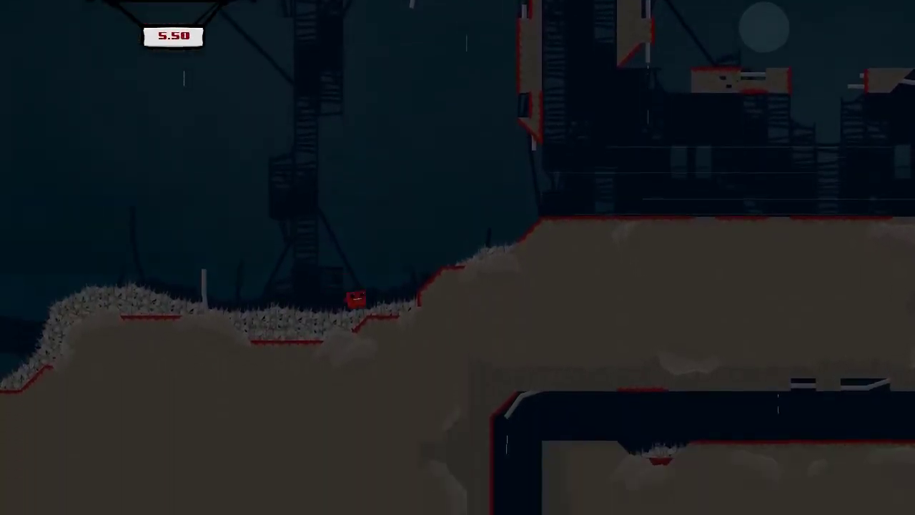
key(Right)
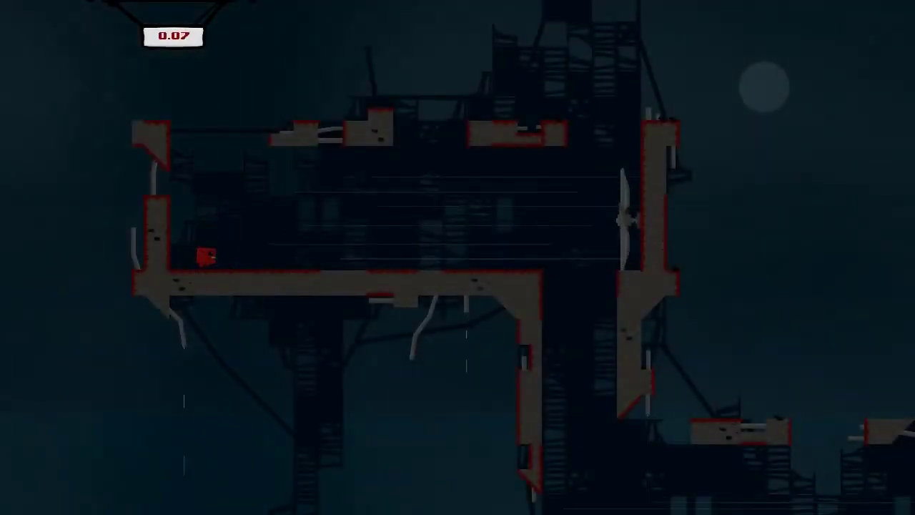
key(Right)
key(space)
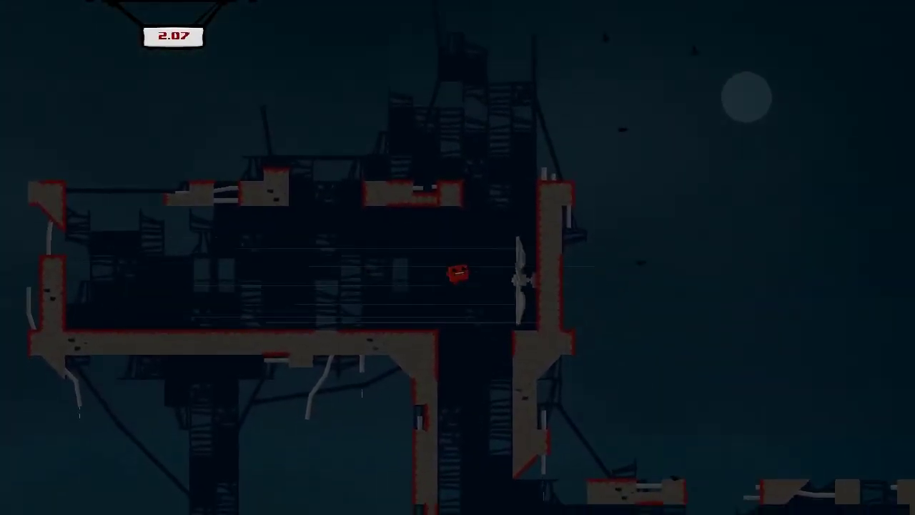
Climb the dark shaft, cross the tunnel and platforms, and jump the right wall to Bandage Girl
key(Left)
key(space)
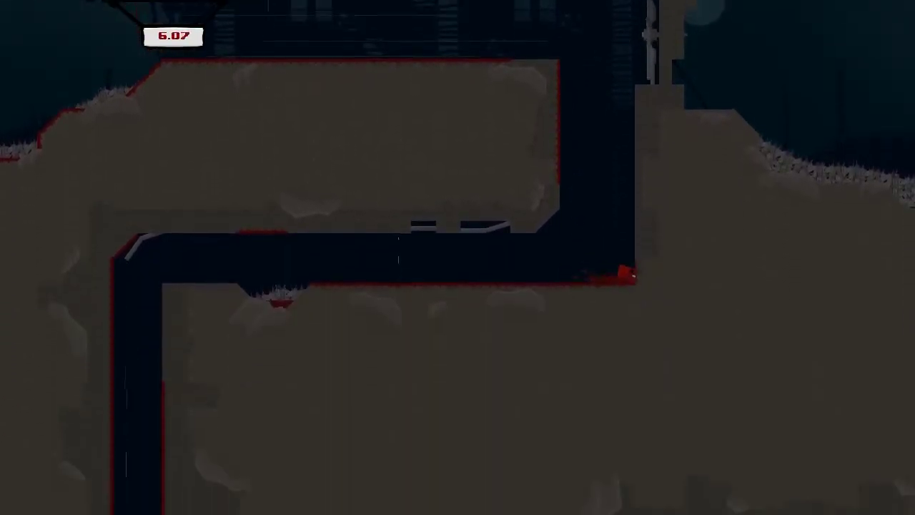
key(Left)
key(Left)
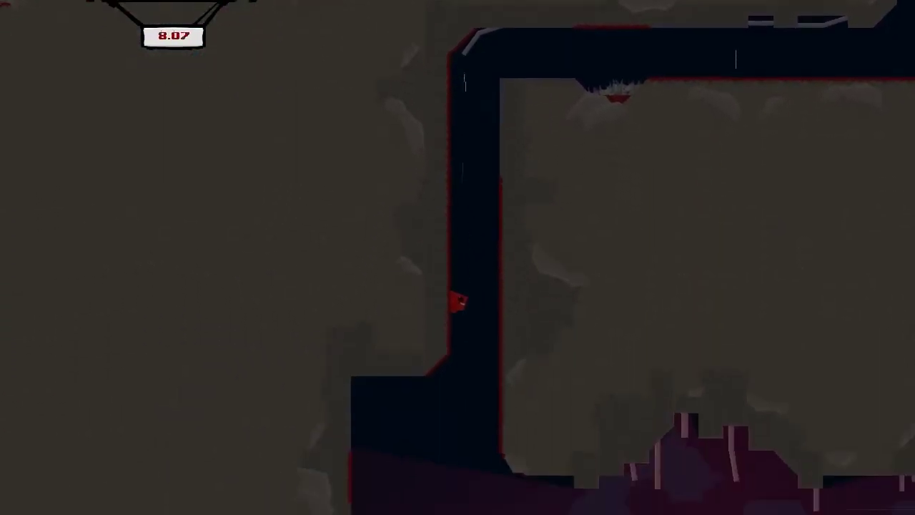
key(space)
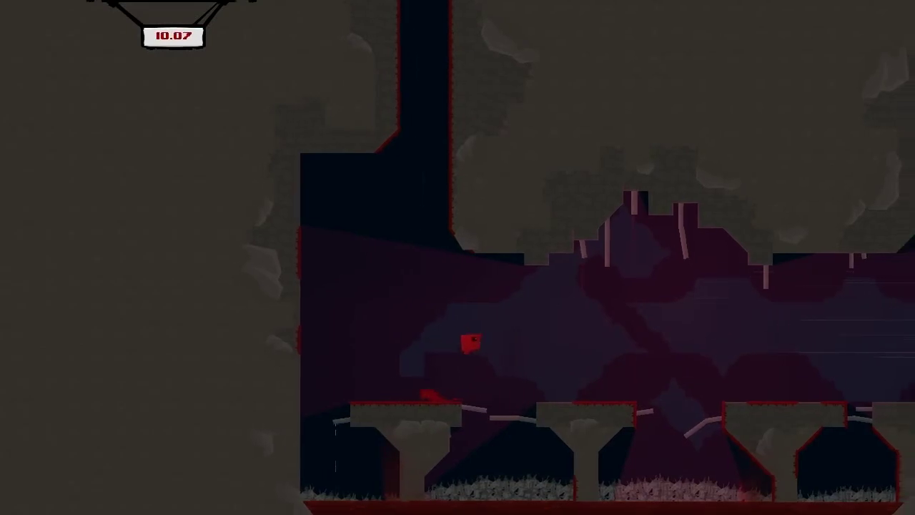
key(Right)
key(Right)
key(space)
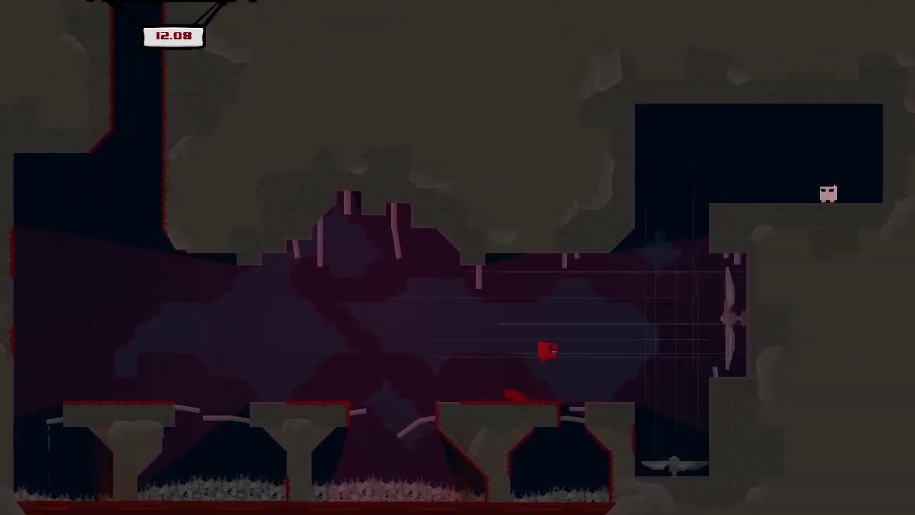
key(space)
key(Right)
key(space)
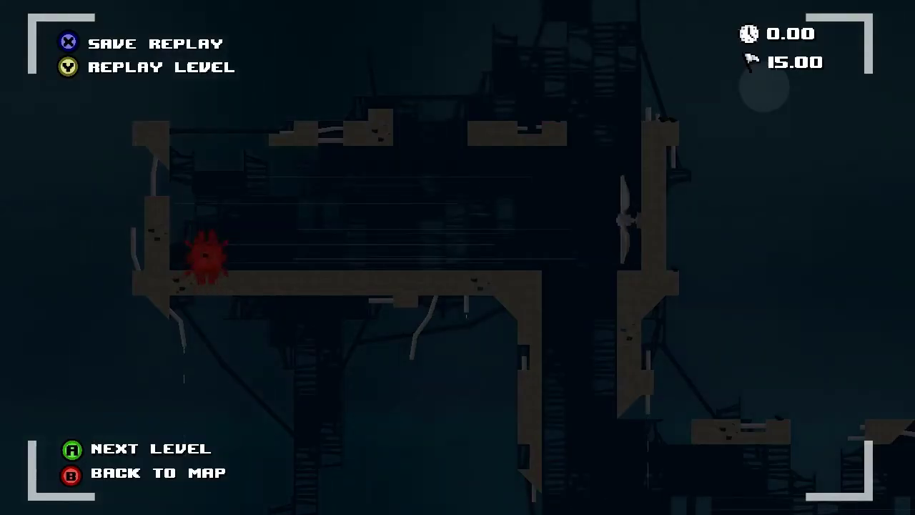
Advance past the 19.00-second results screen to start 2-8: The Sabbath
key(space)
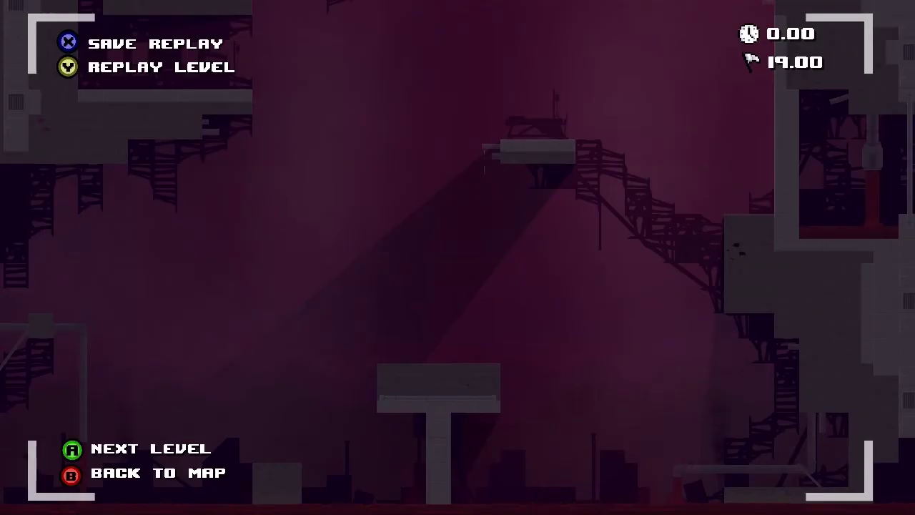
key(Return)
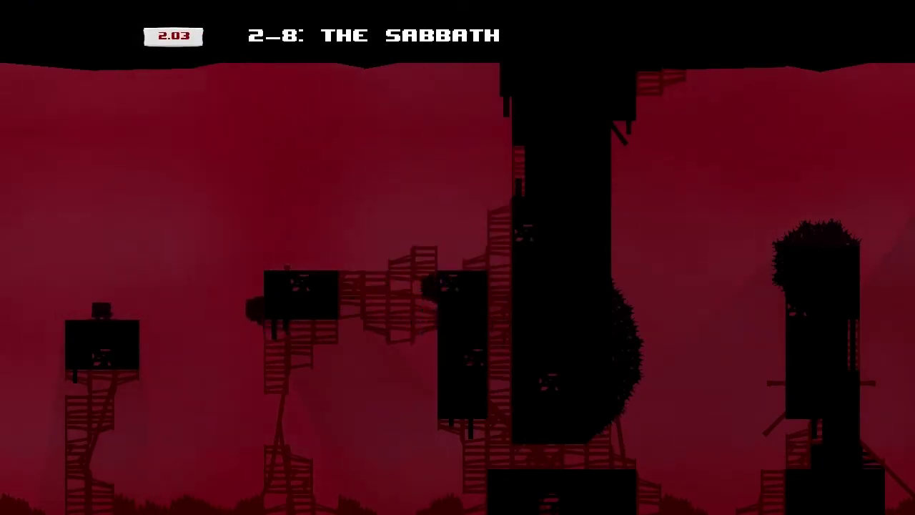
Jump Meat Boy across to cling to the tower, then leap off onto the middle block
key(Right)
key(space)
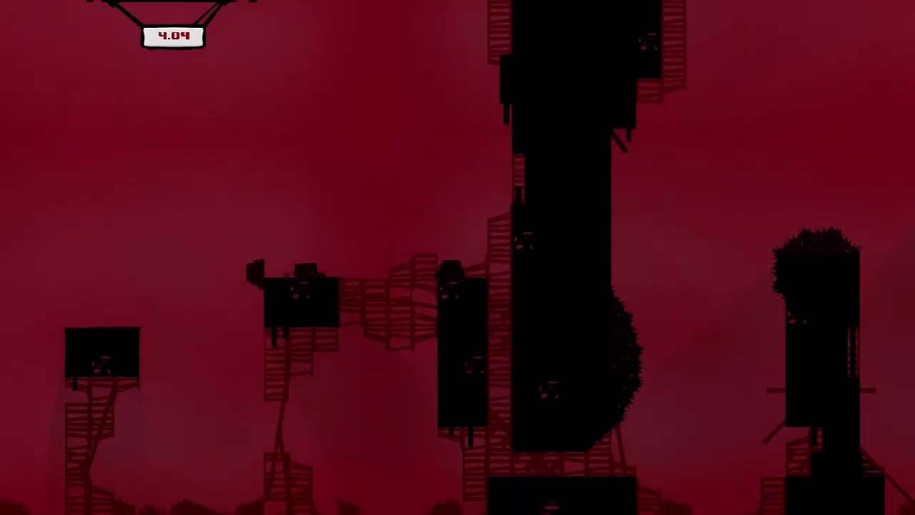
key(space)
key(Left)
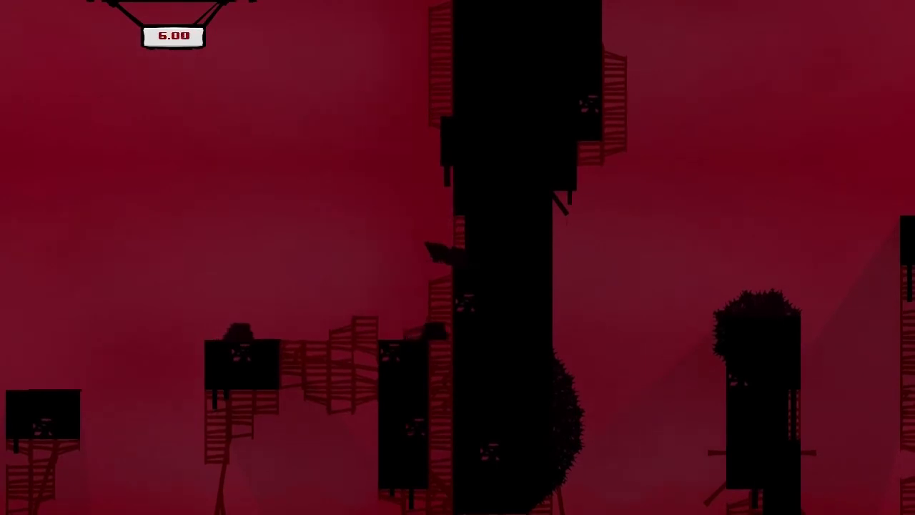
key(Left)
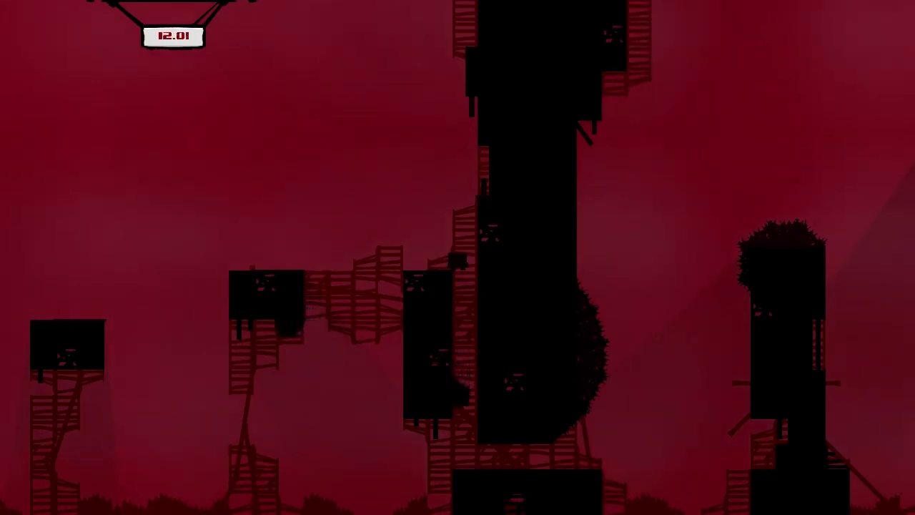
Slide down the tower's left wall and keep running right toward the goal
key(Right)
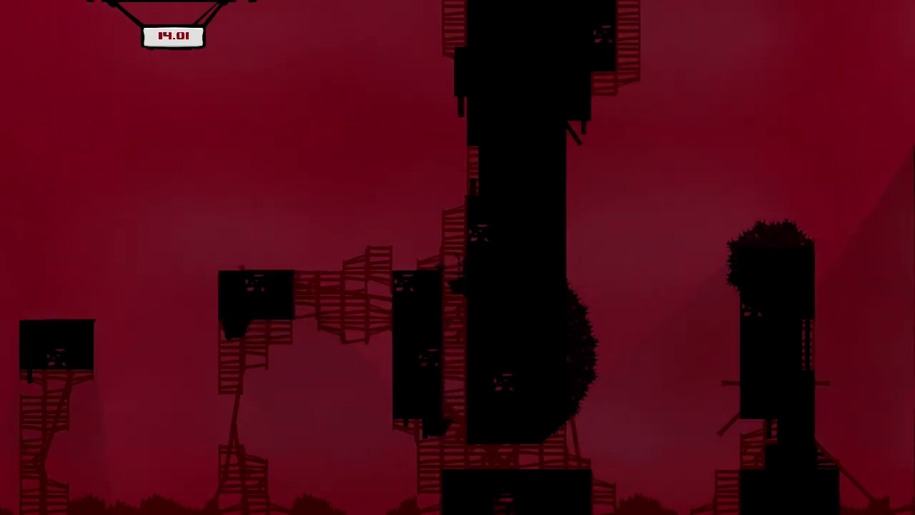
key(Right)
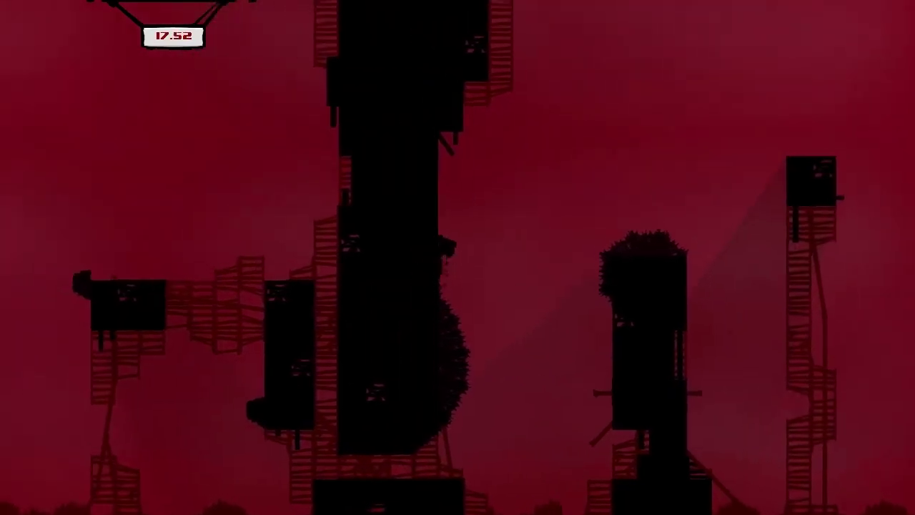
key(Right)
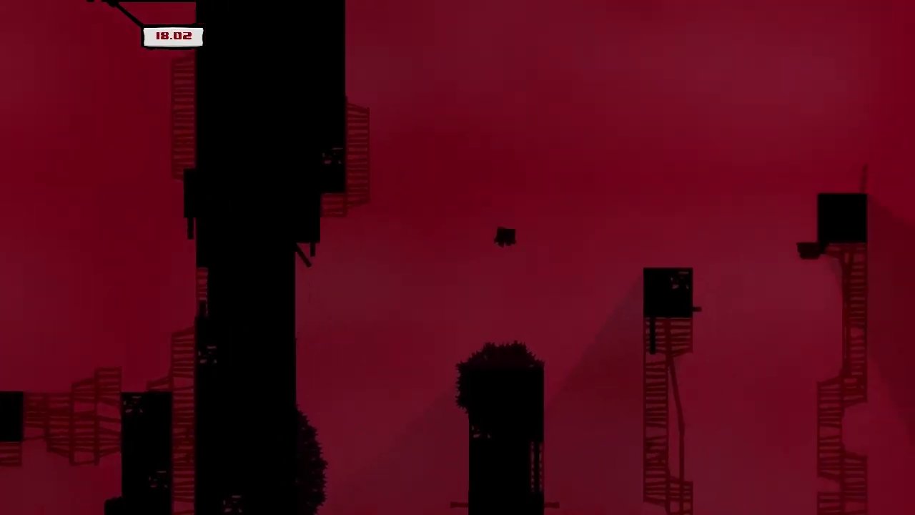
key(Right)
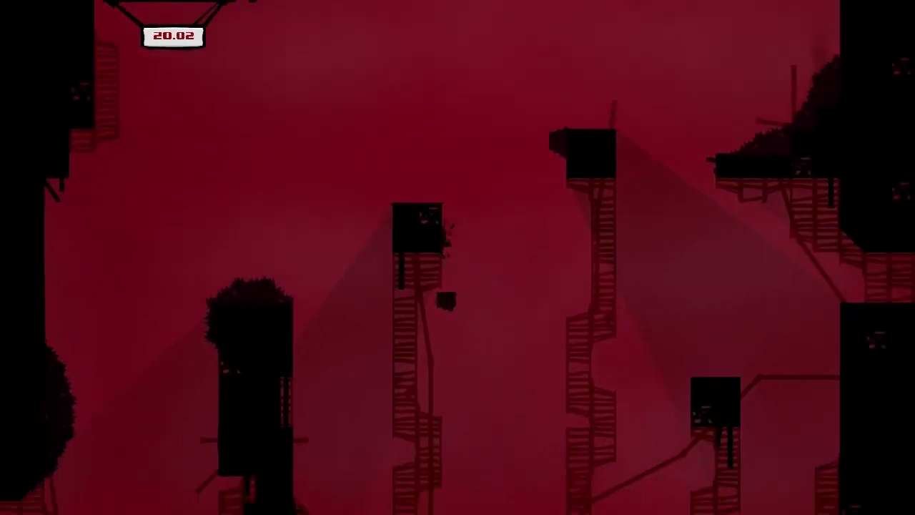
After restarting, run Meat Boy right from the start across the pillars
key(Right)
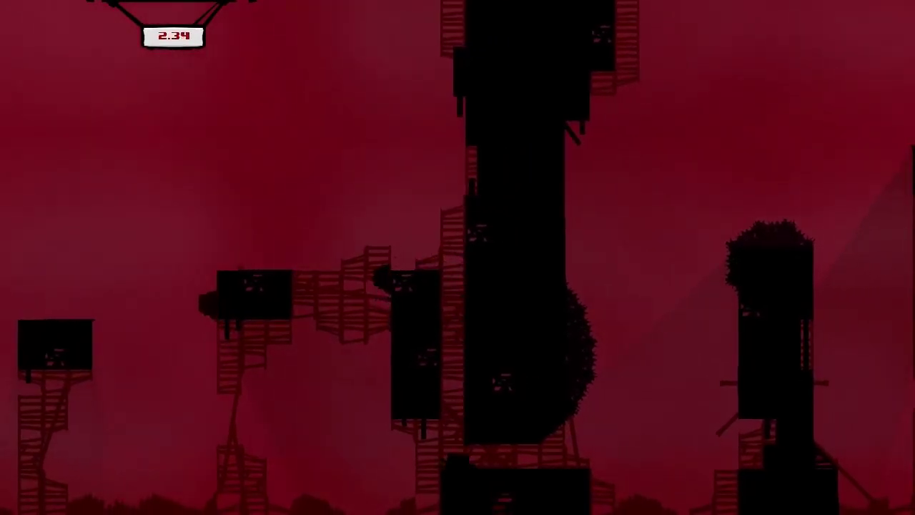
key(Right)
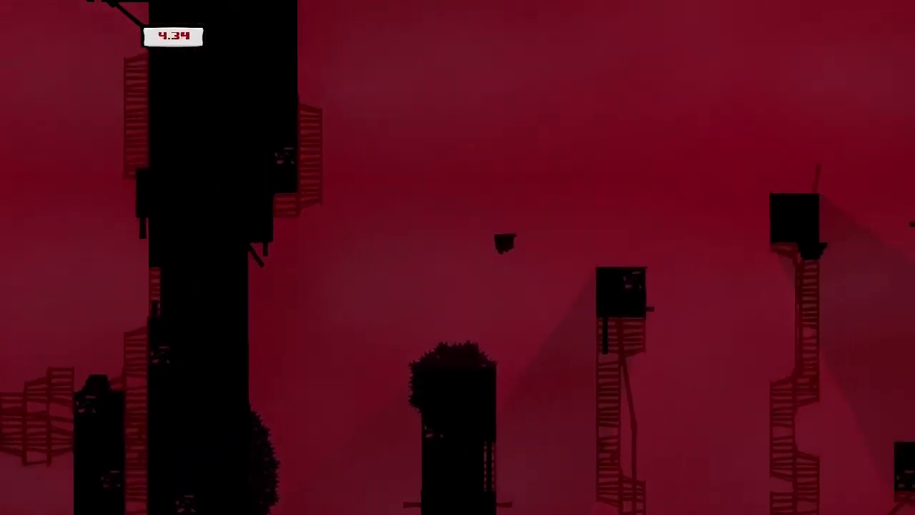
key(Right)
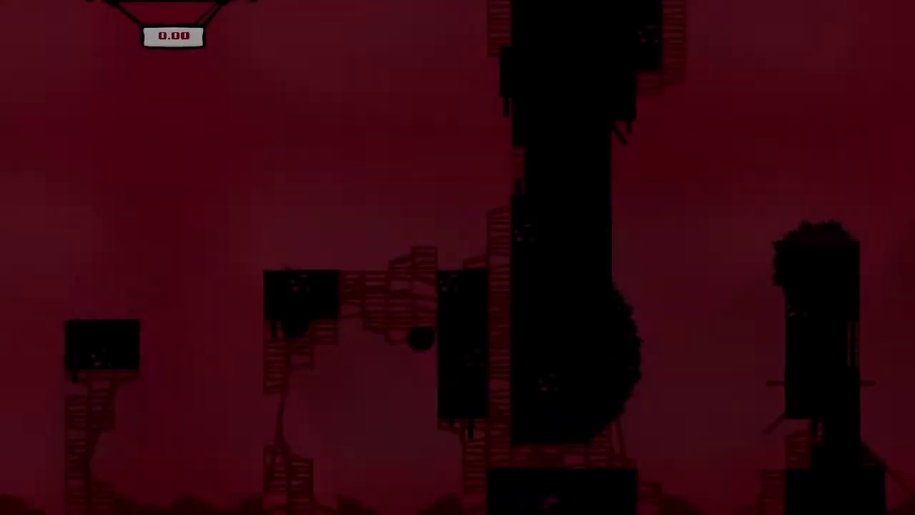
key(Right)
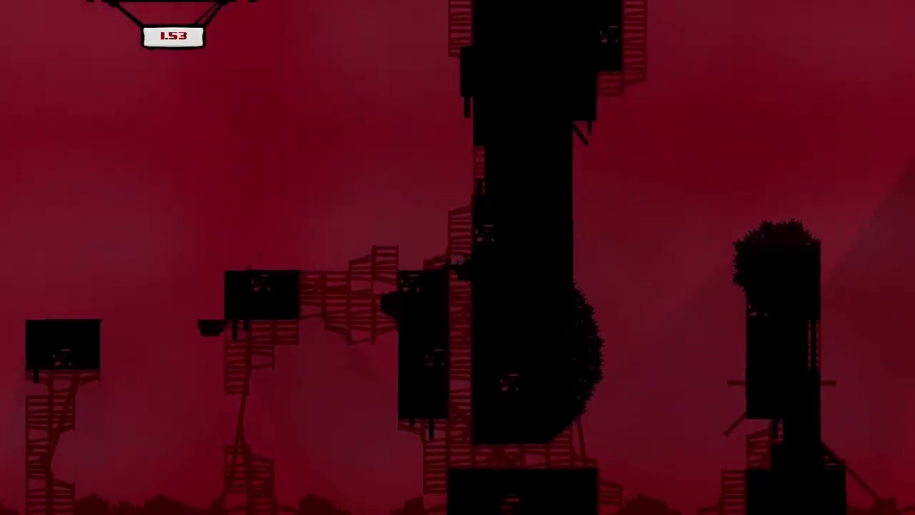
key(Right)
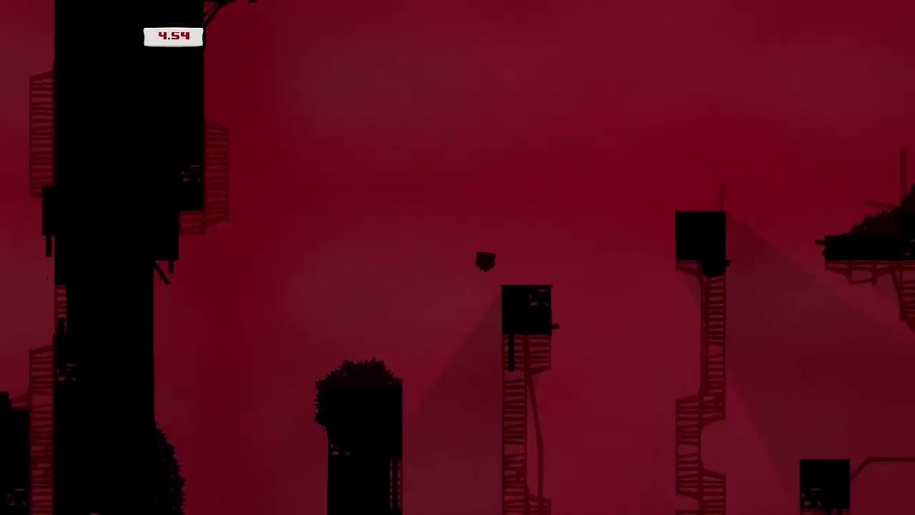
Jump off a pillar and carry Meat Boy right through the air toward the goal
key(space)
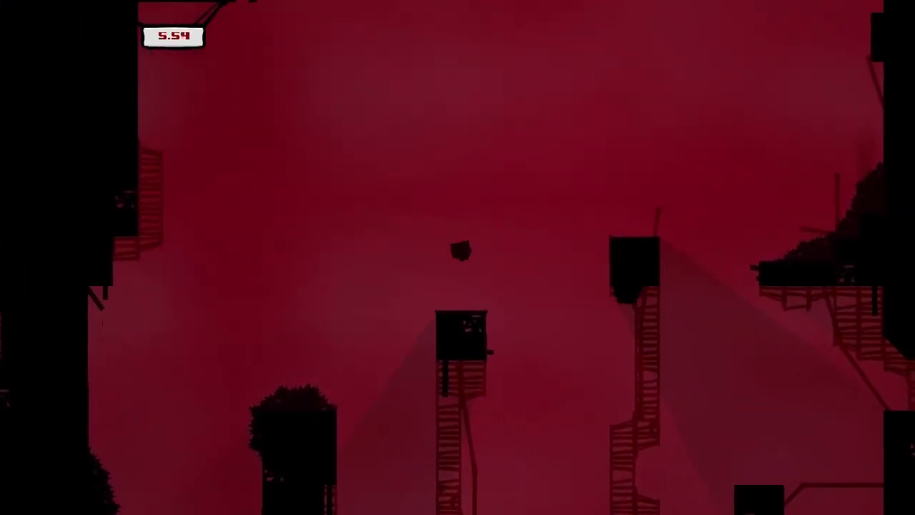
key(Right)
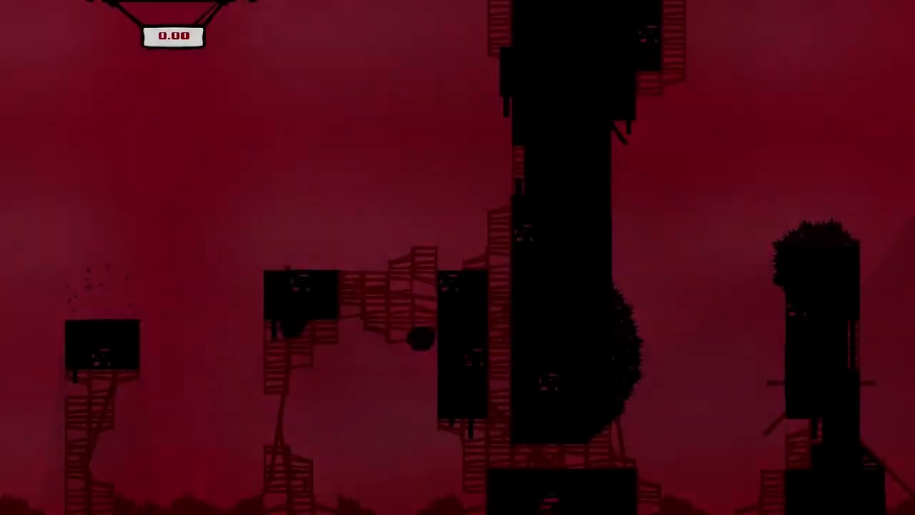
key(Right)
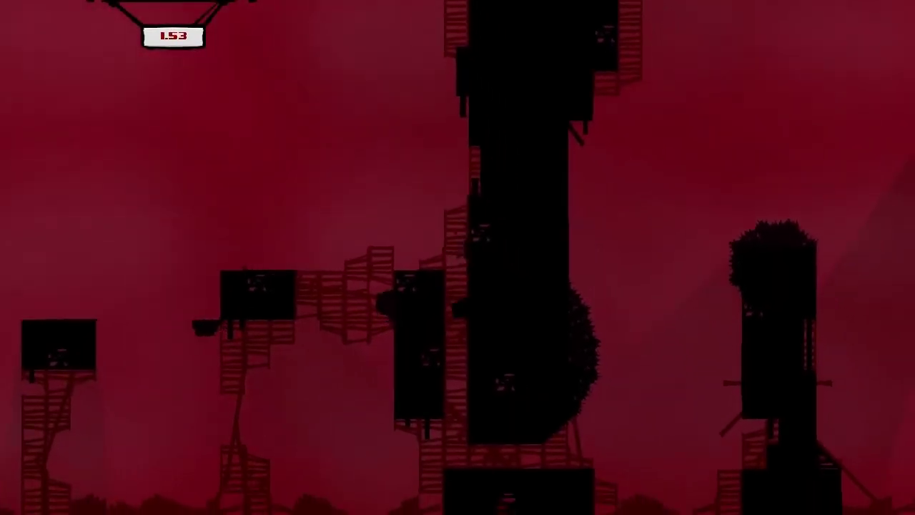
key(Right)
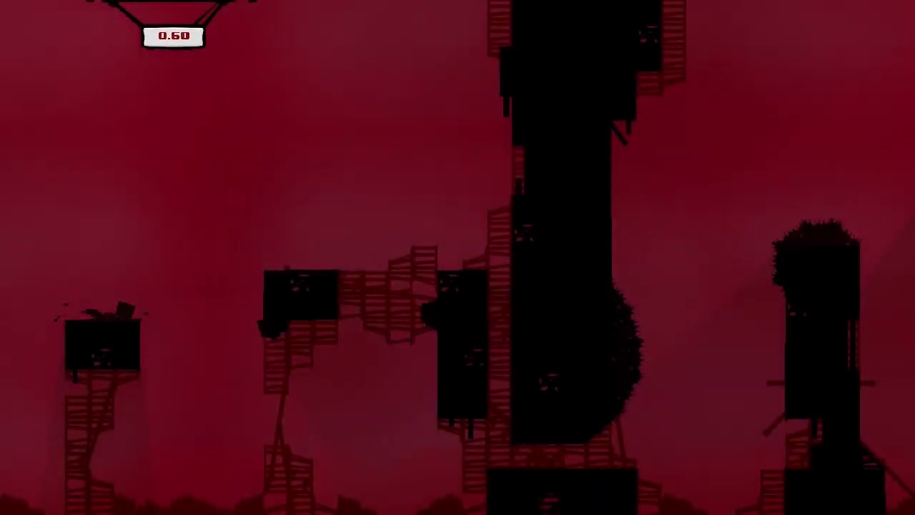
On a new attempt, jump off the start platform and up from the lower ledge
key(Right)
key(space)
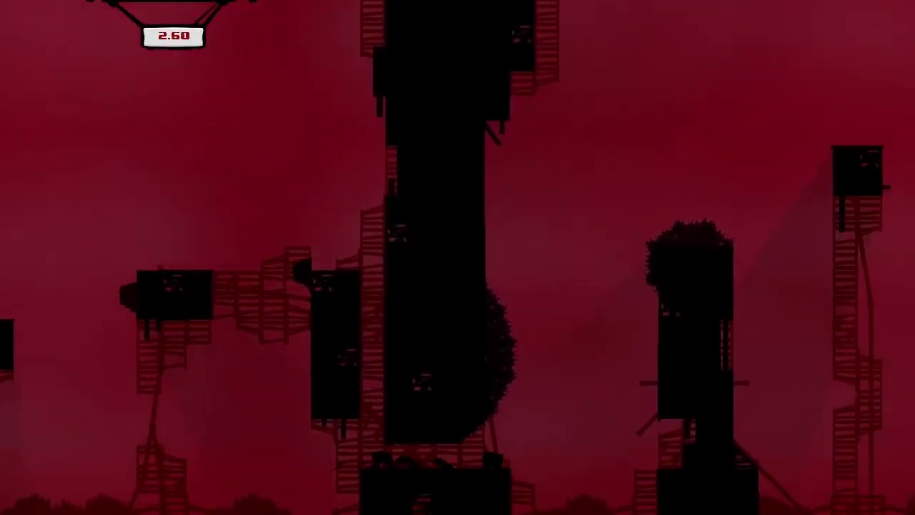
key(Right)
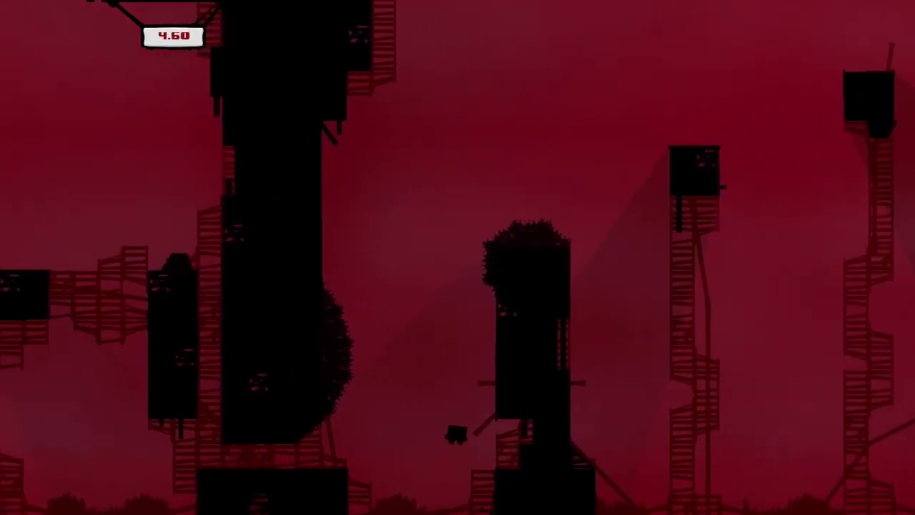
key(space)
key(Right)
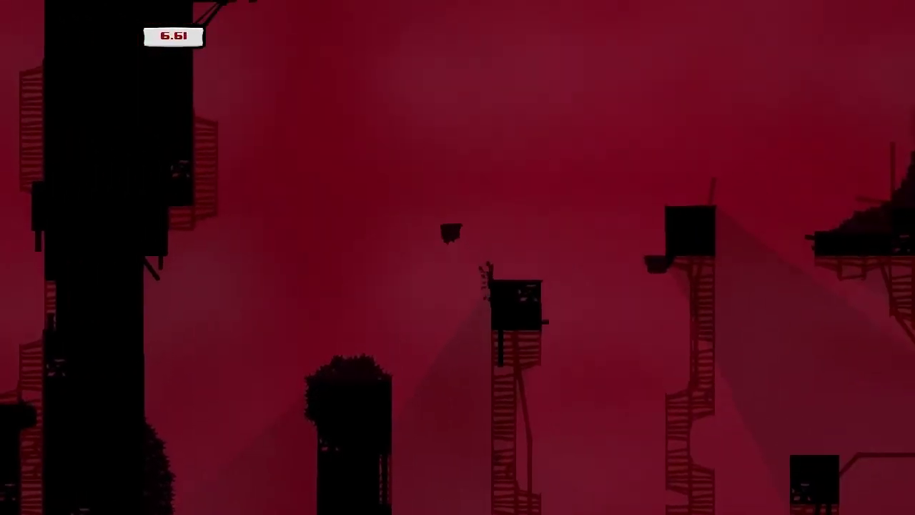
key(Right)
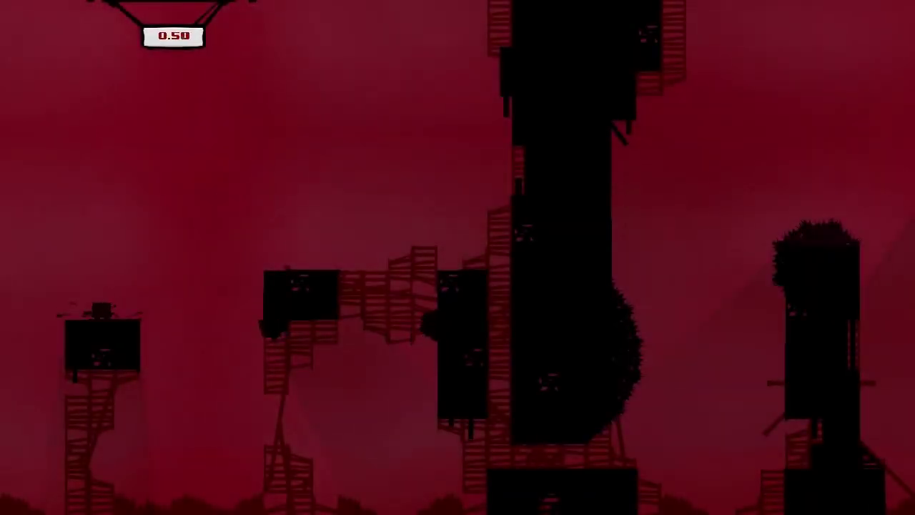
Climb right past the central tower and run across the platforms
key(Right)
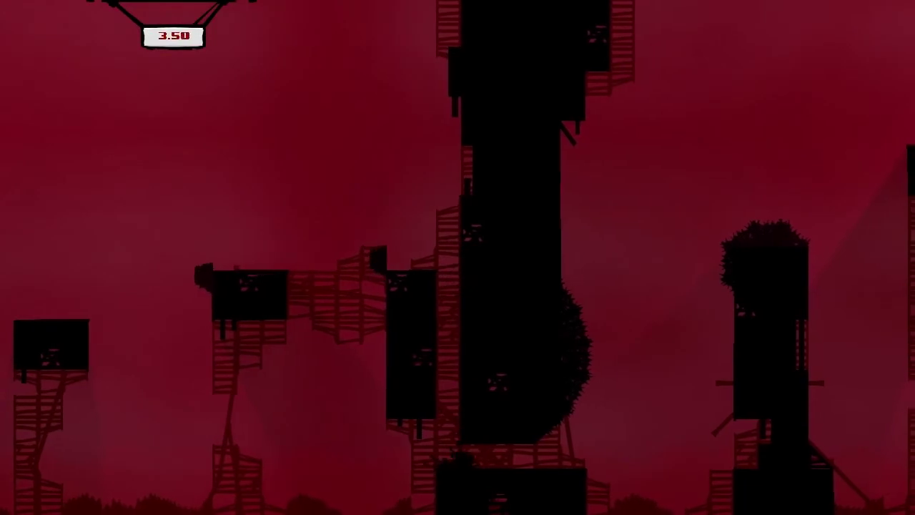
key(Right)
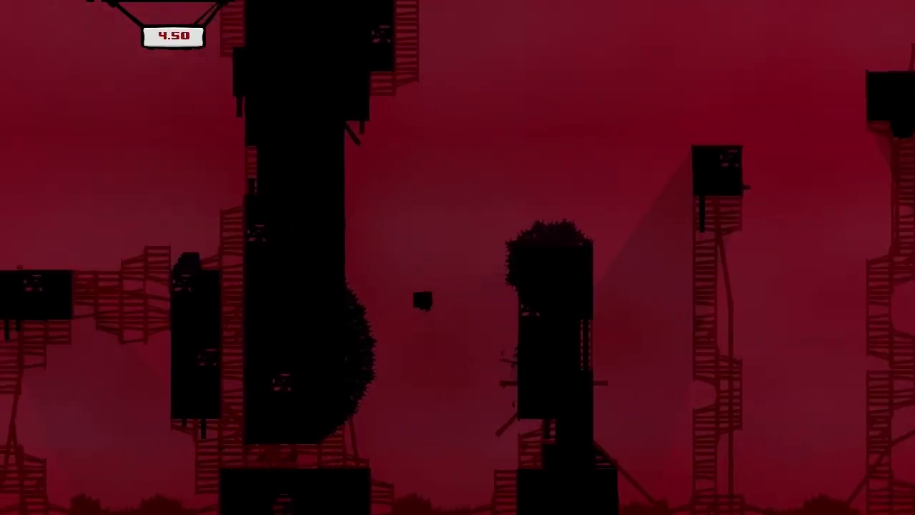
key(Right)
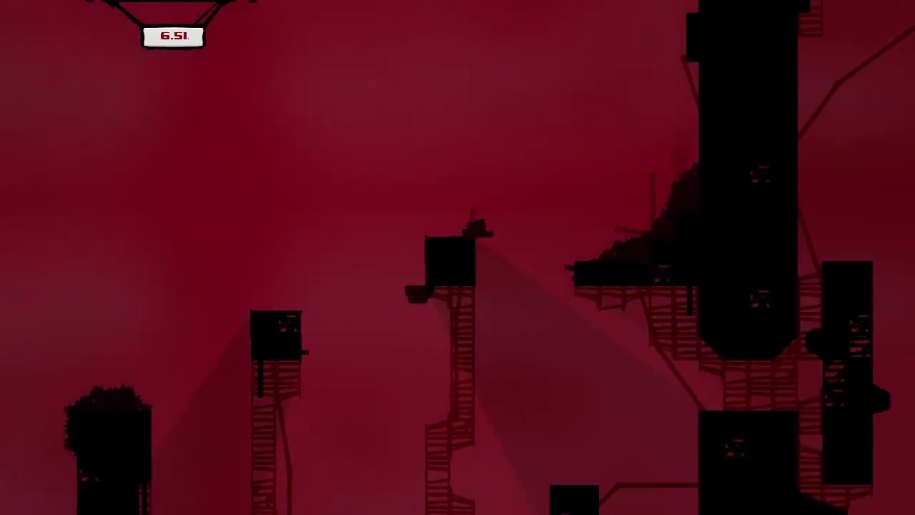
key(Right)
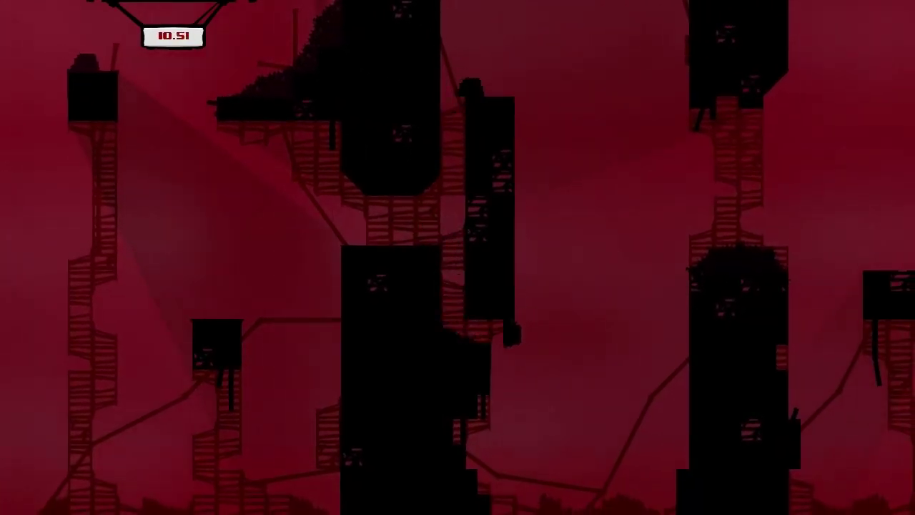
Start another run right through the red level and jump toward the tall tower
key(Right)
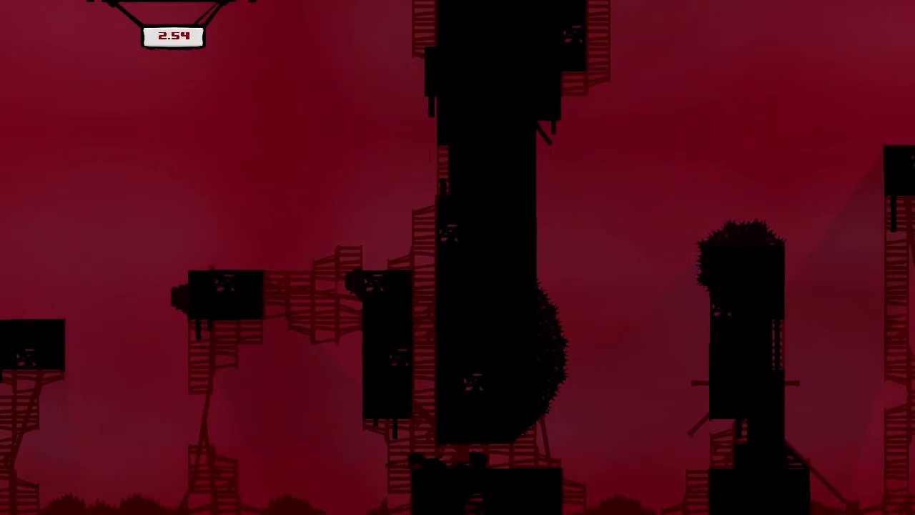
key(Right)
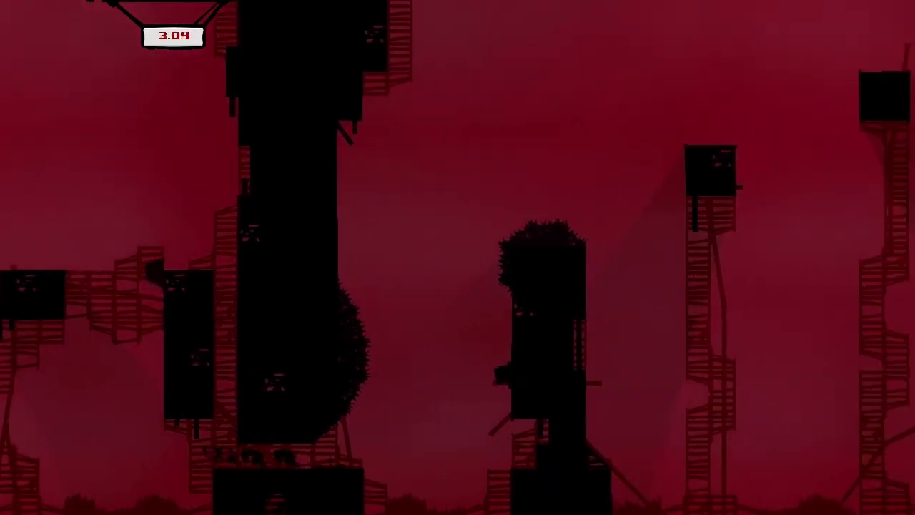
key(Right)
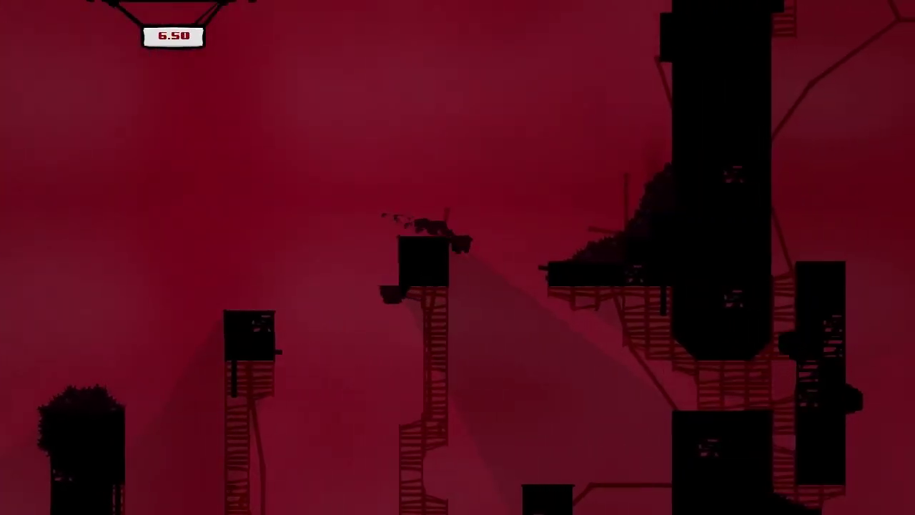
key(Right)
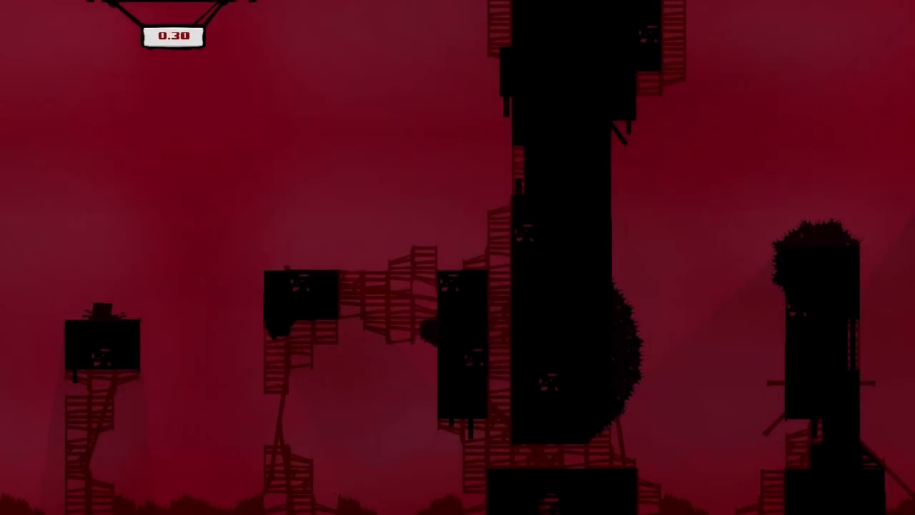
key(Right)
key(space)
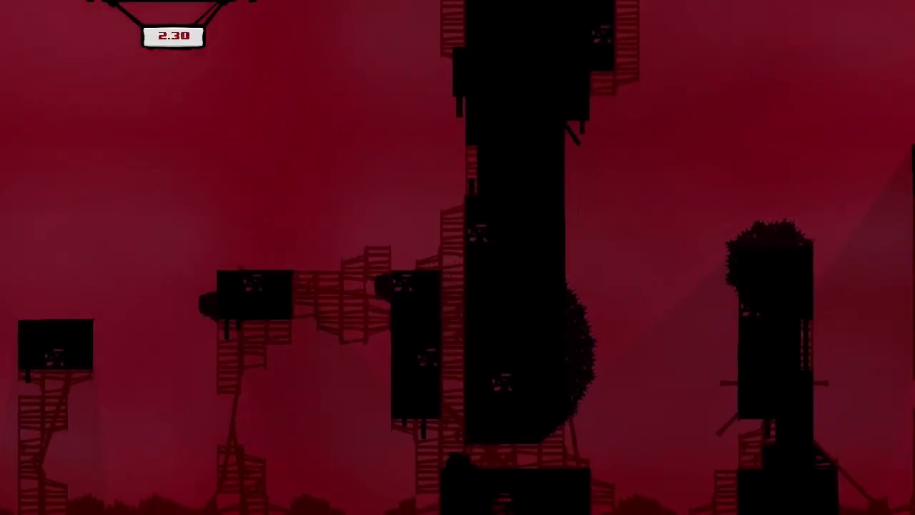
Get past the tall tower, jumping from the small platform toward the next tower
key(Right)
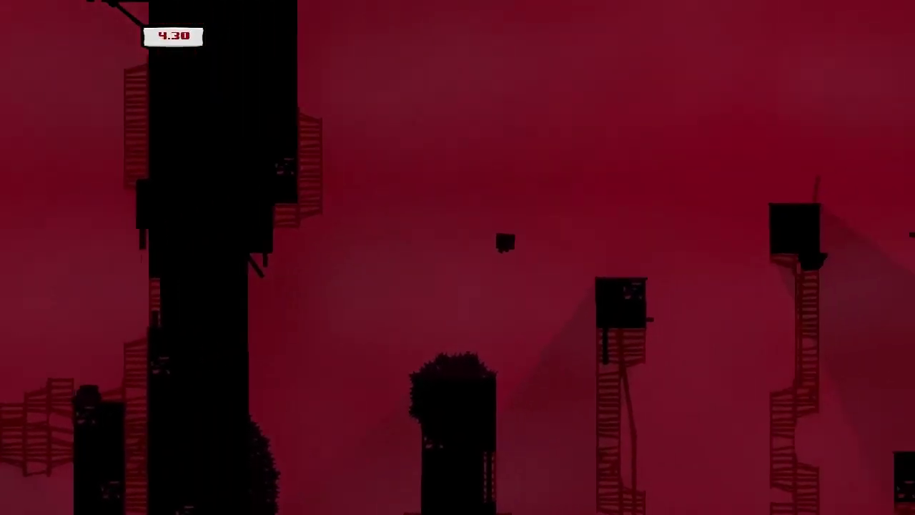
key(Right)
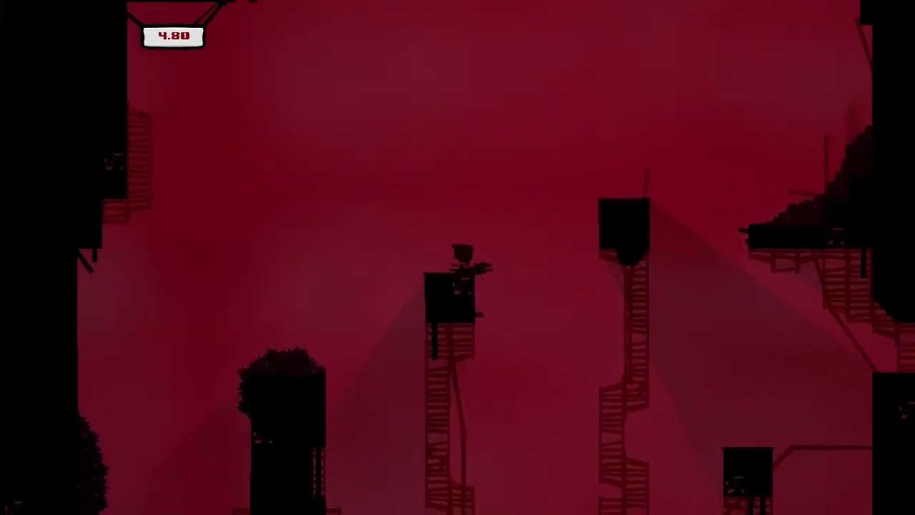
key(space)
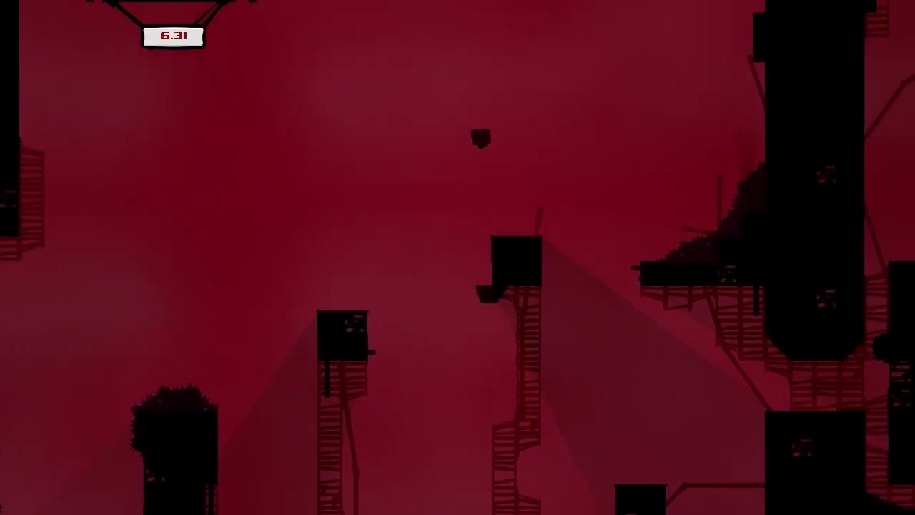
key(Right)
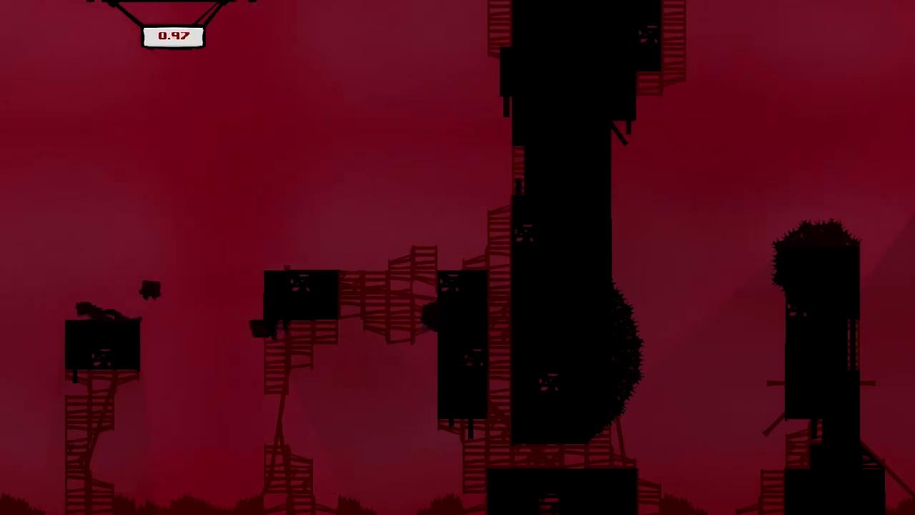
Reach the next platform, jump the gap, and continue right and upward
key(Right)
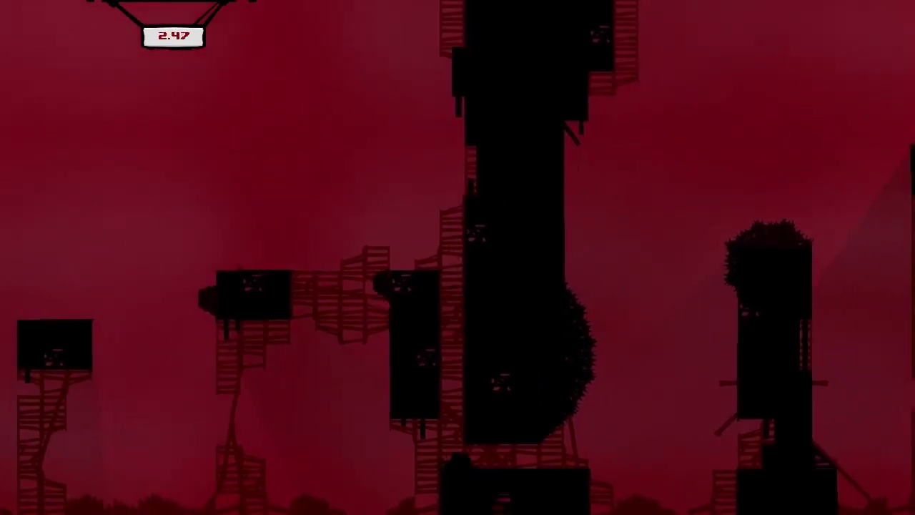
key(Right)
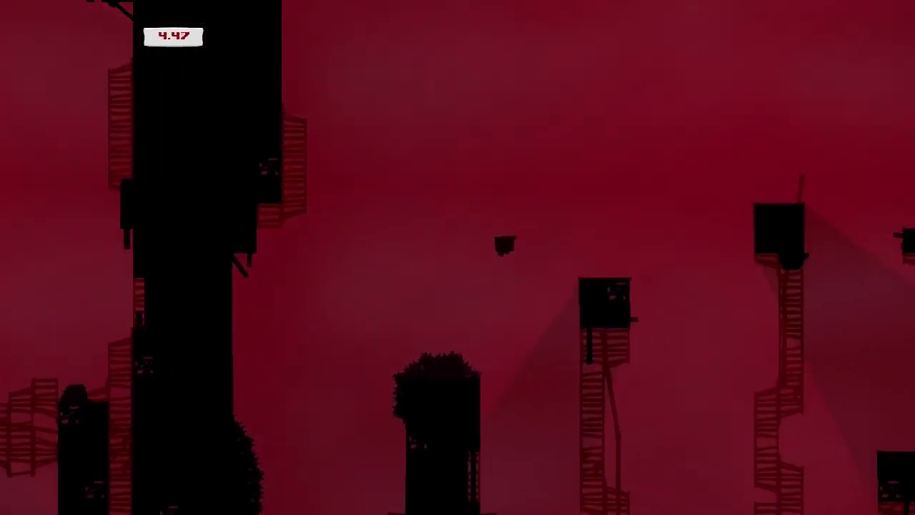
key(Right)
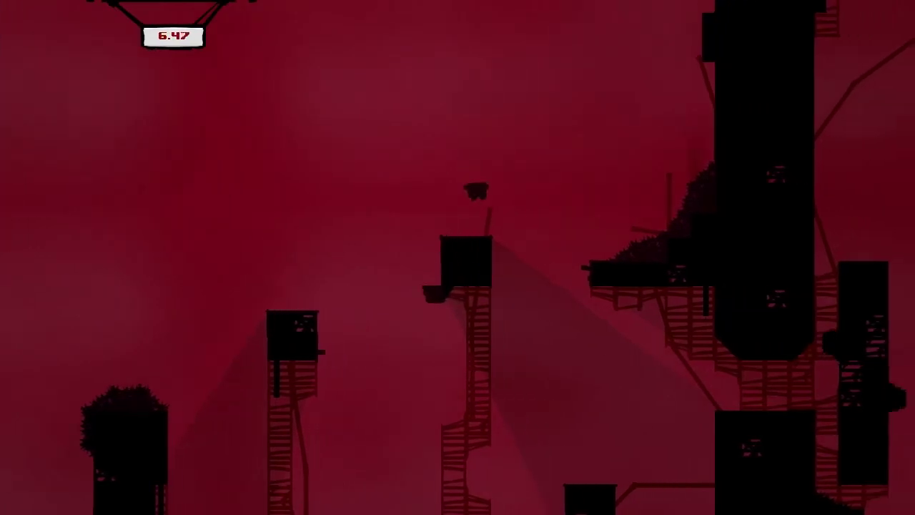
key(Right)
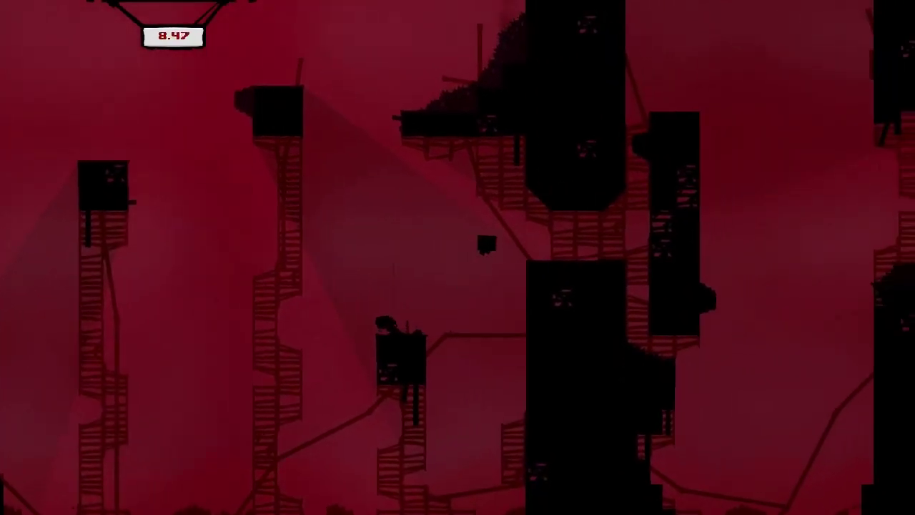
key(Right)
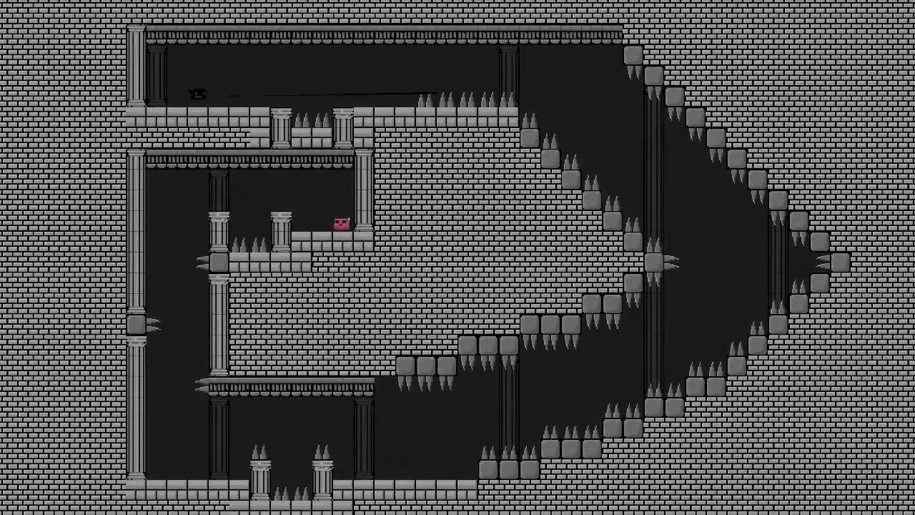
key(Right)
key(space)
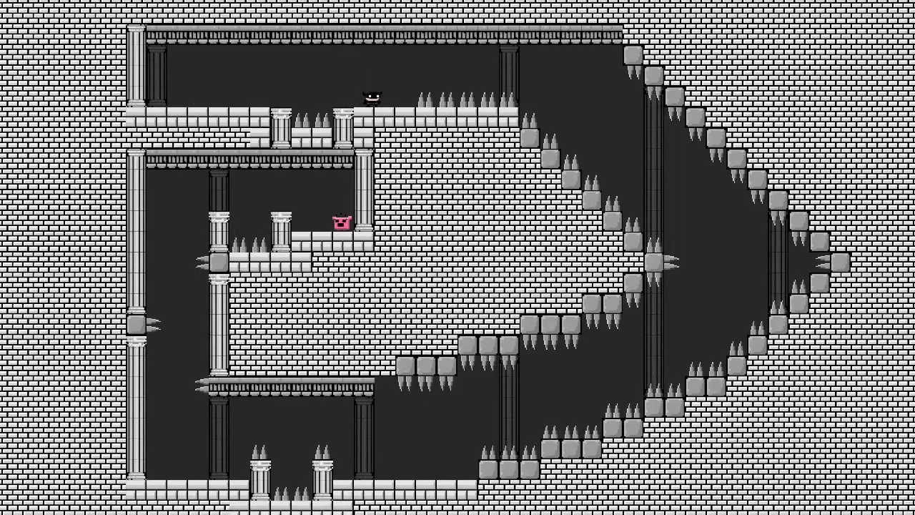
key(space)
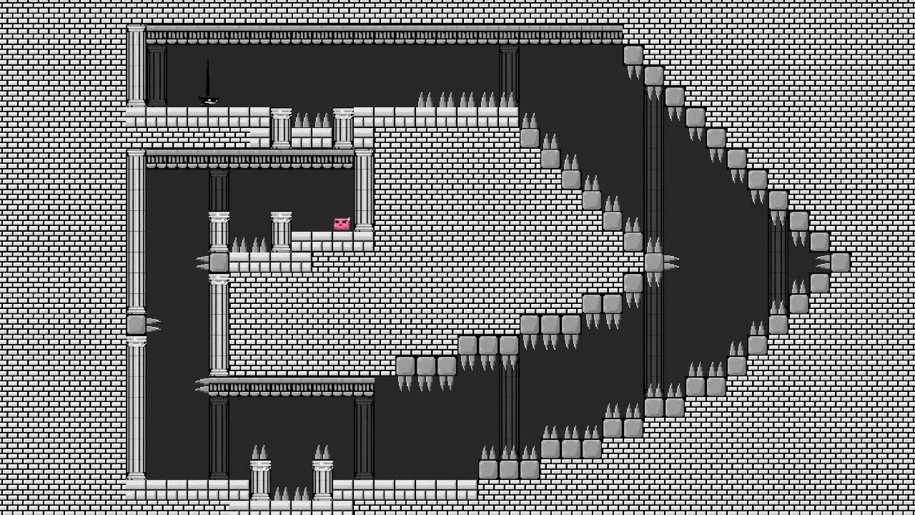
key(space)
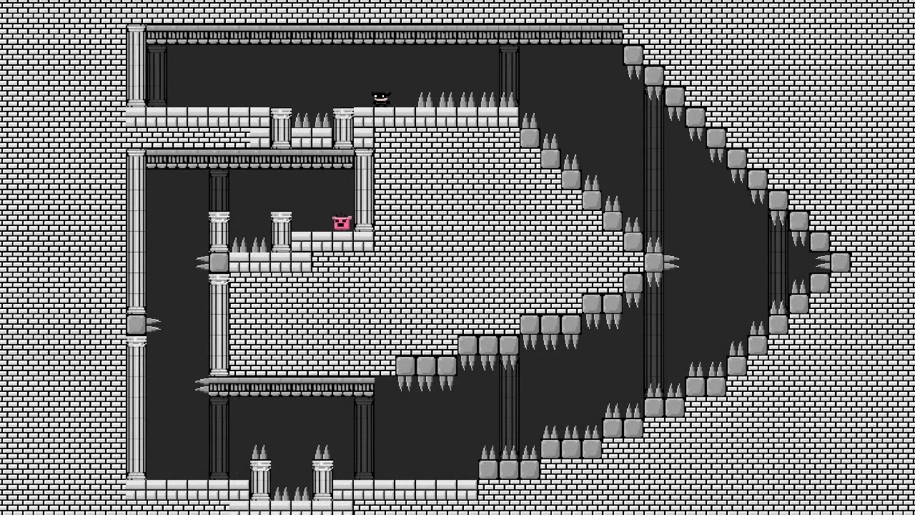
key(space)
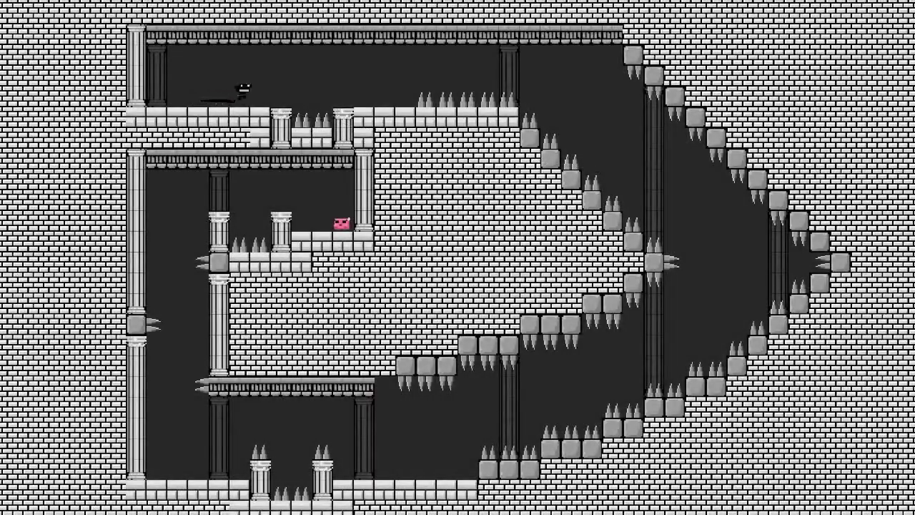
key(space)
key(space)
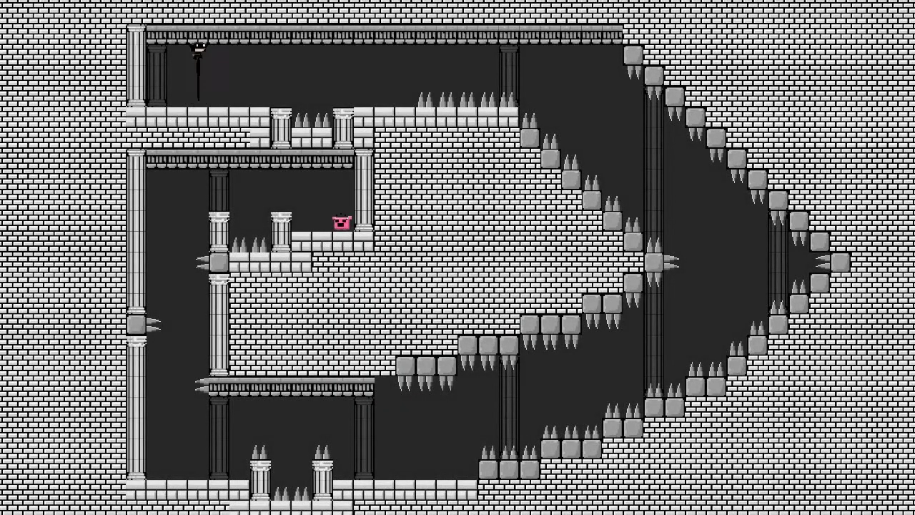
key(Right)
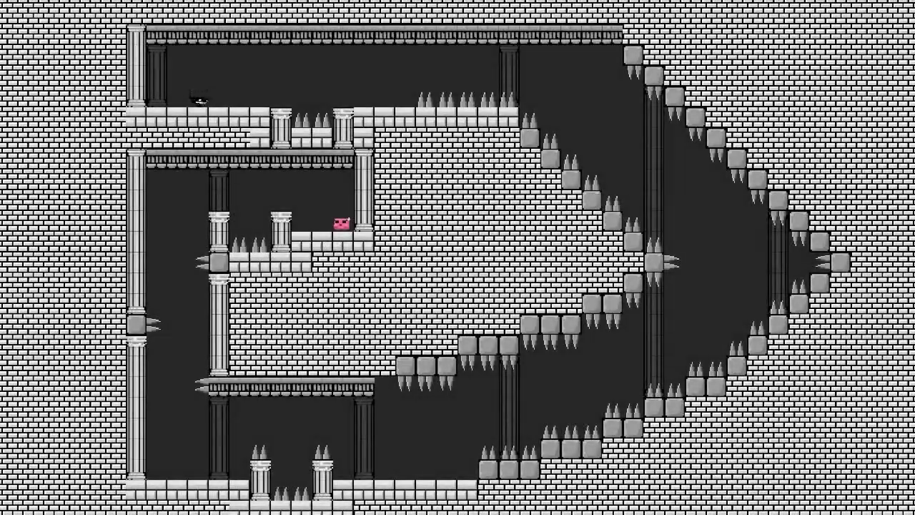
key(space)
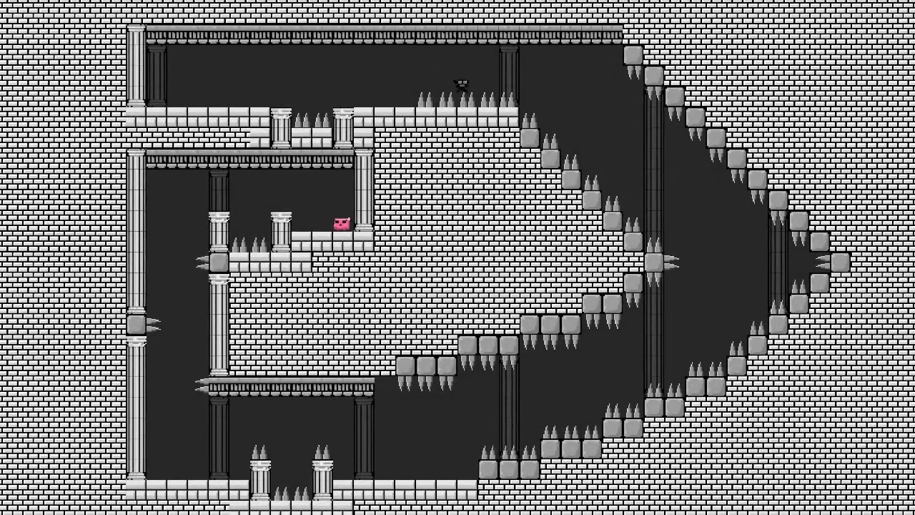
key(space)
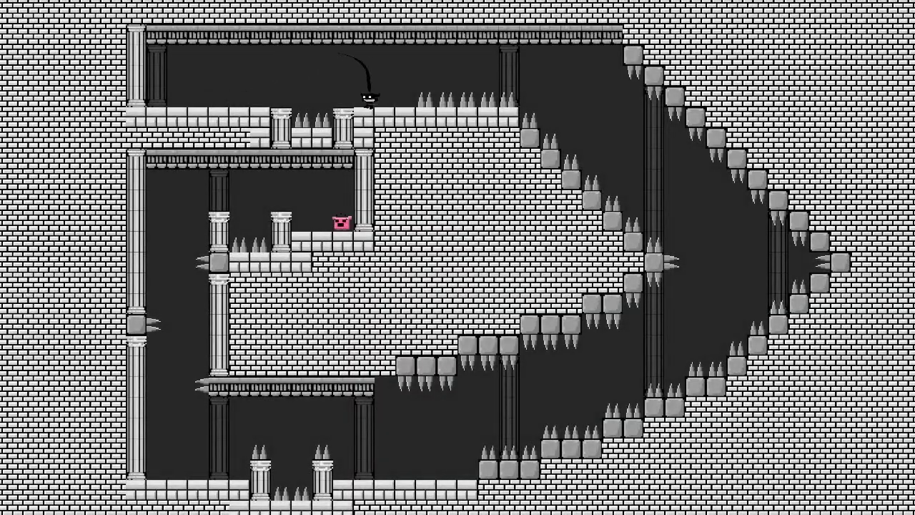
key(space)
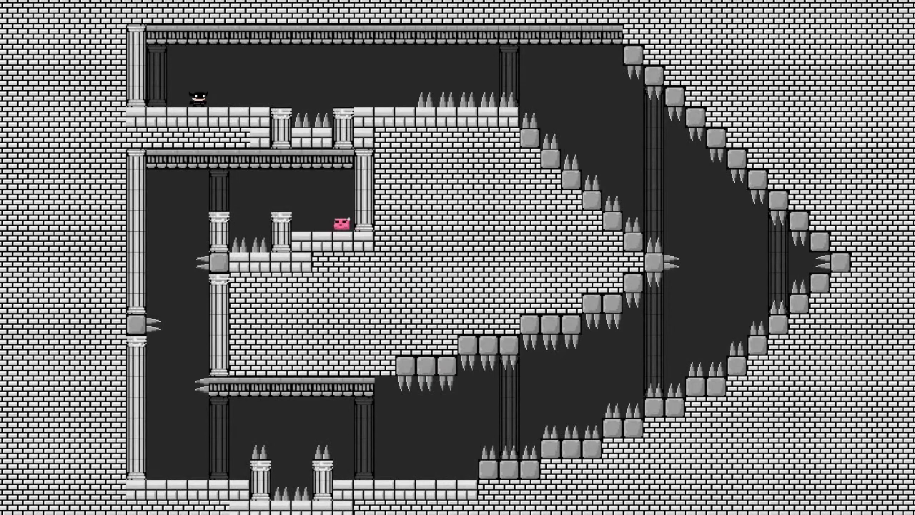
key(space)
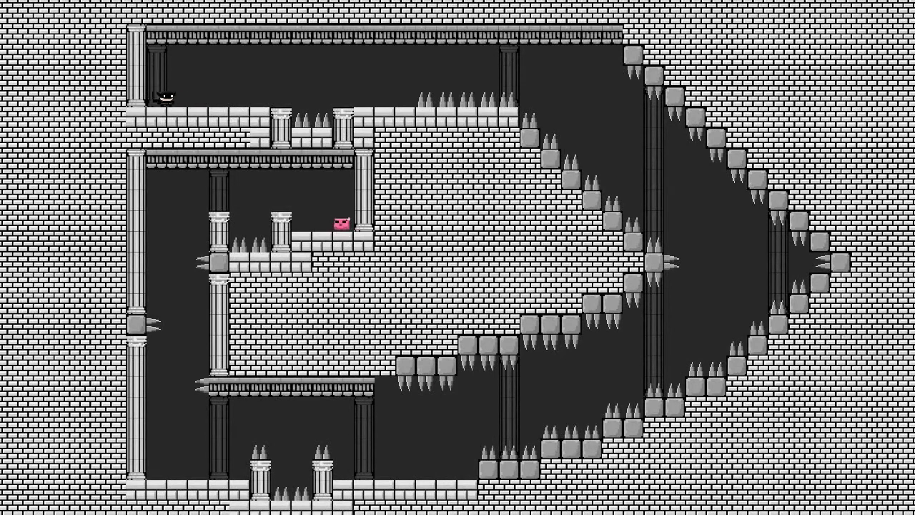
key(Right)
key(space)
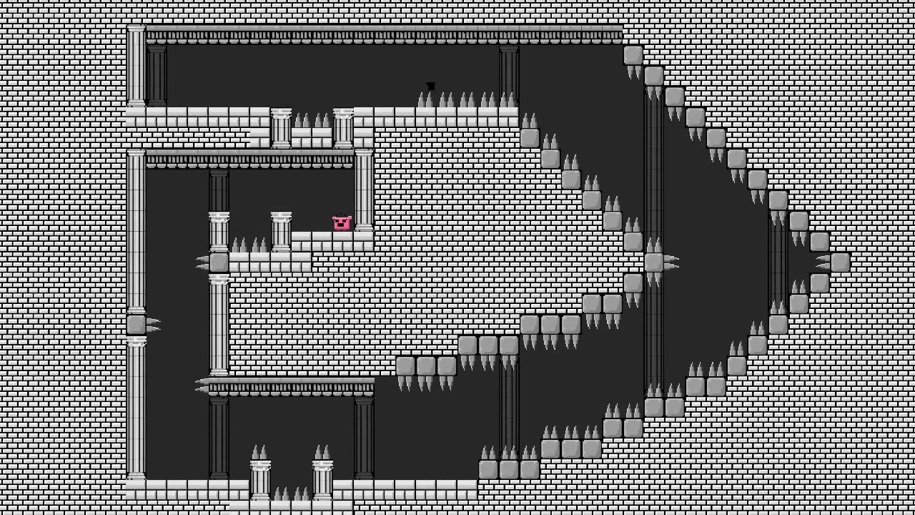
key(space)
key(space)
key(Right)
key(Right)
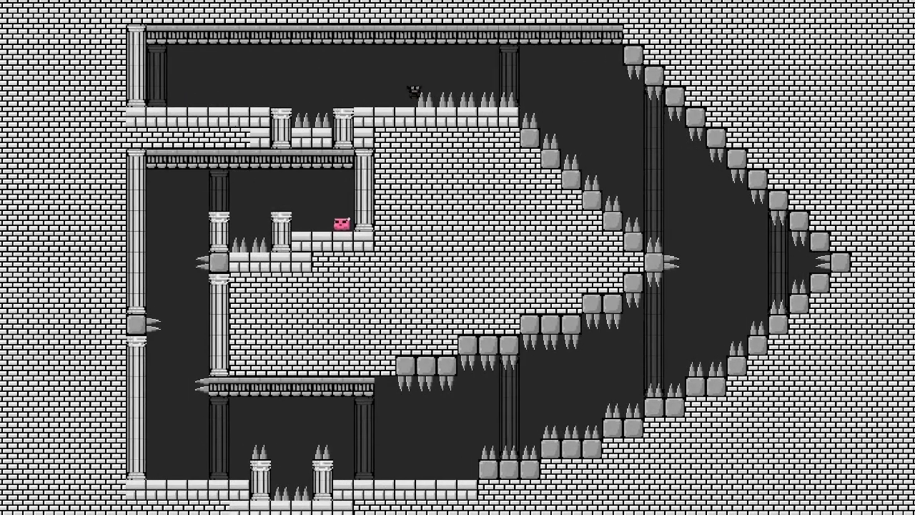
key(Right)
key(space)
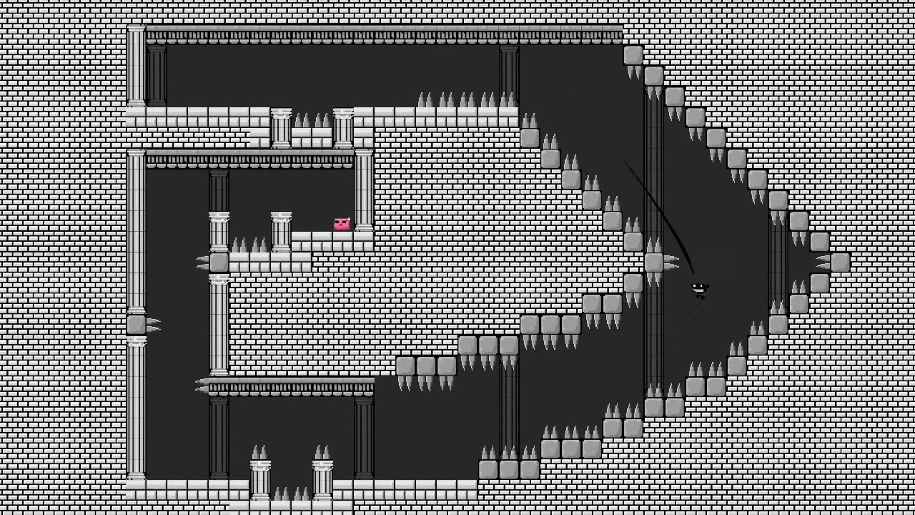
key(space)
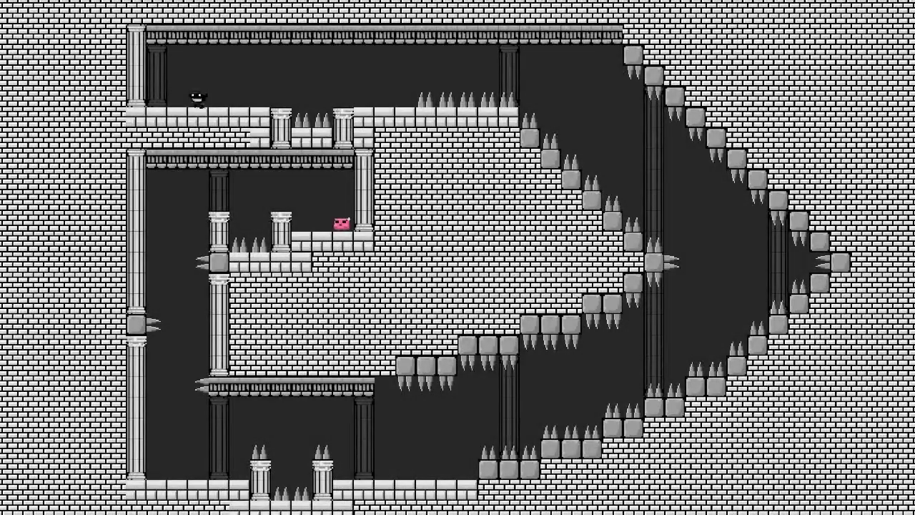